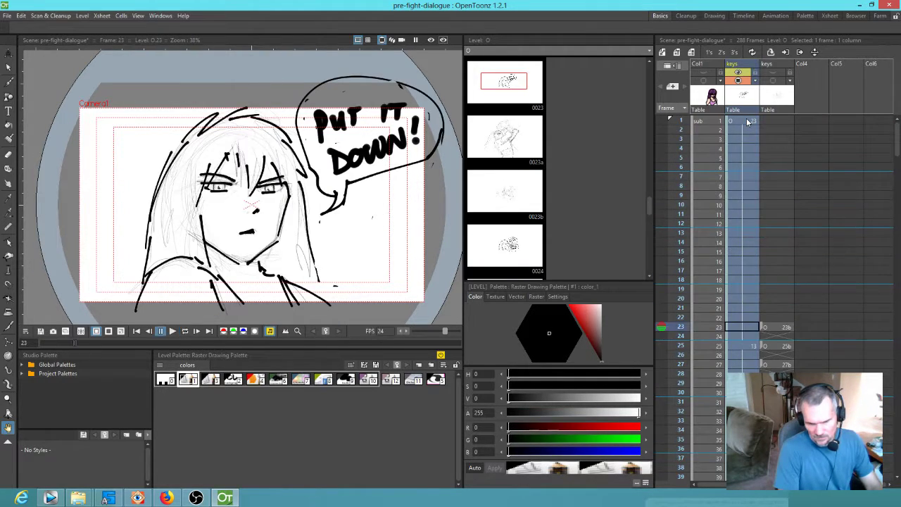
Step: Set the Animate tool to act on Camera1 at frame 1
click(745, 121)
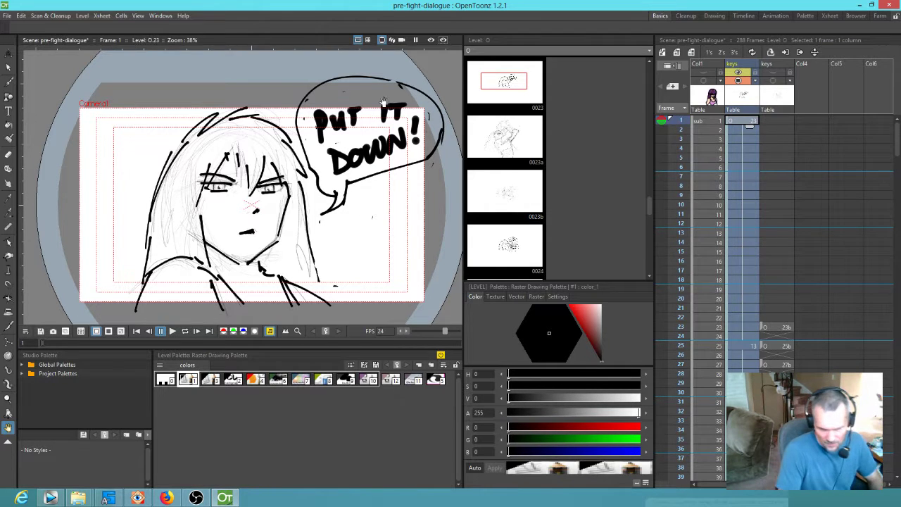
key(a)
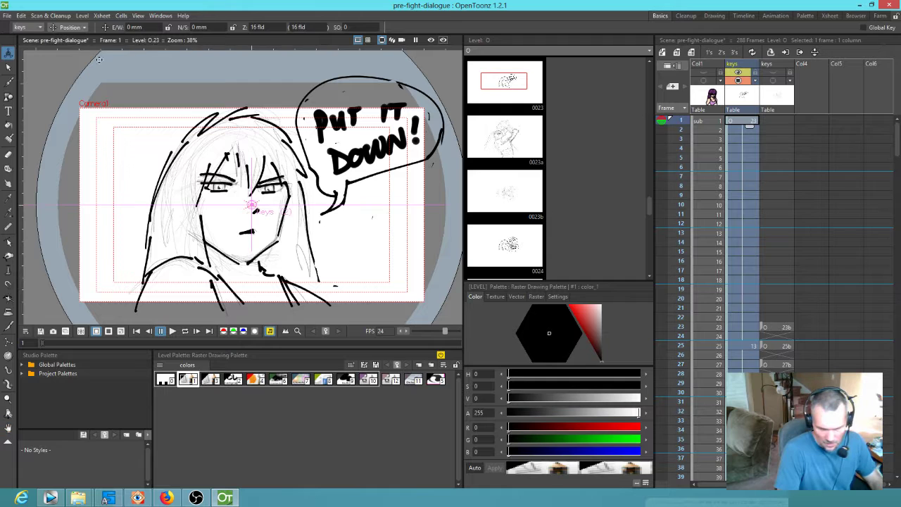
click(27, 27)
click(31, 36)
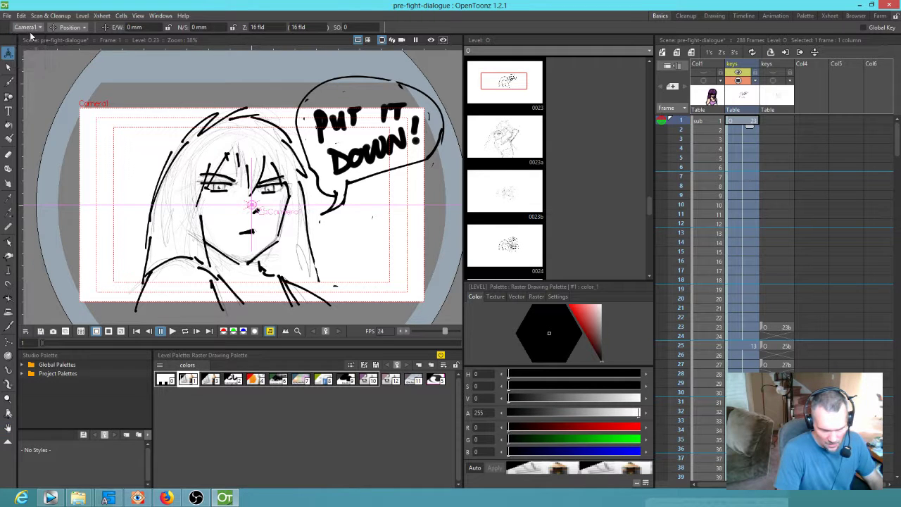
Step: Insert an empty column before the first keys column and create a new blank raster level in its frame 1
click(734, 92)
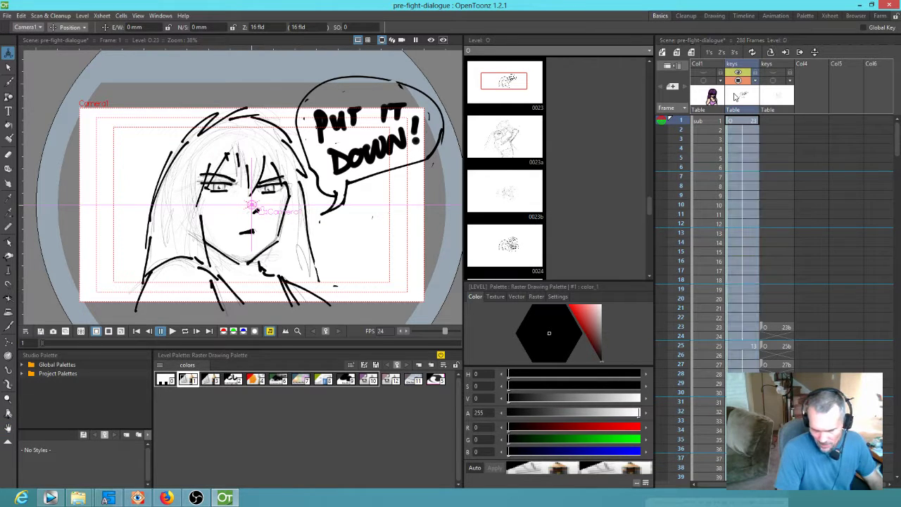
key(Insert)
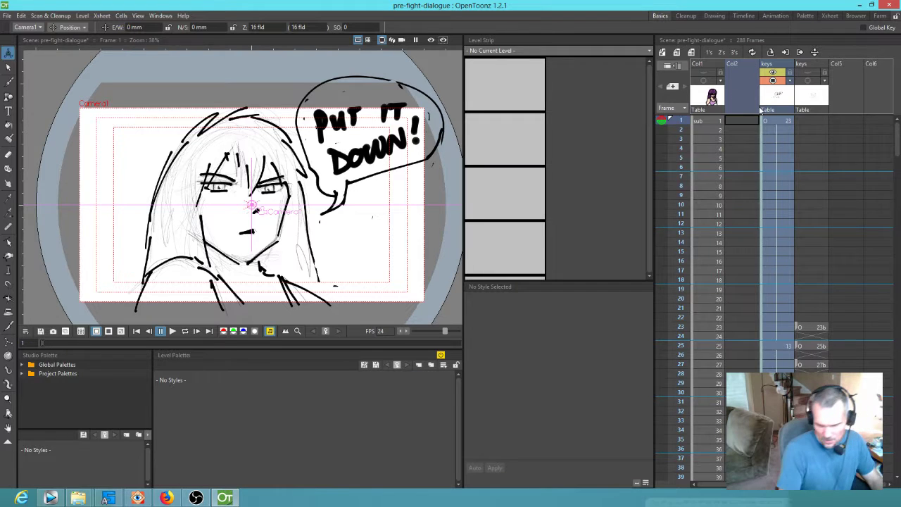
click(747, 121)
key(b)
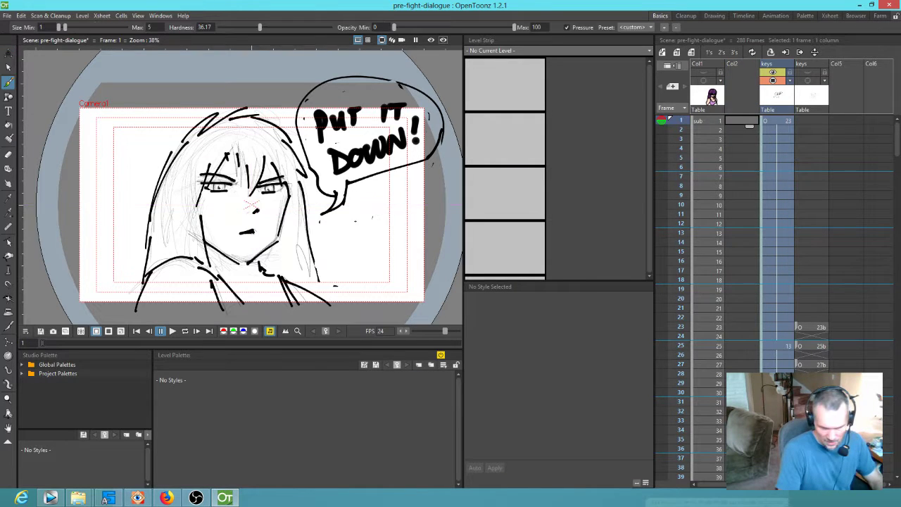
key(alt+n)
key(Return)
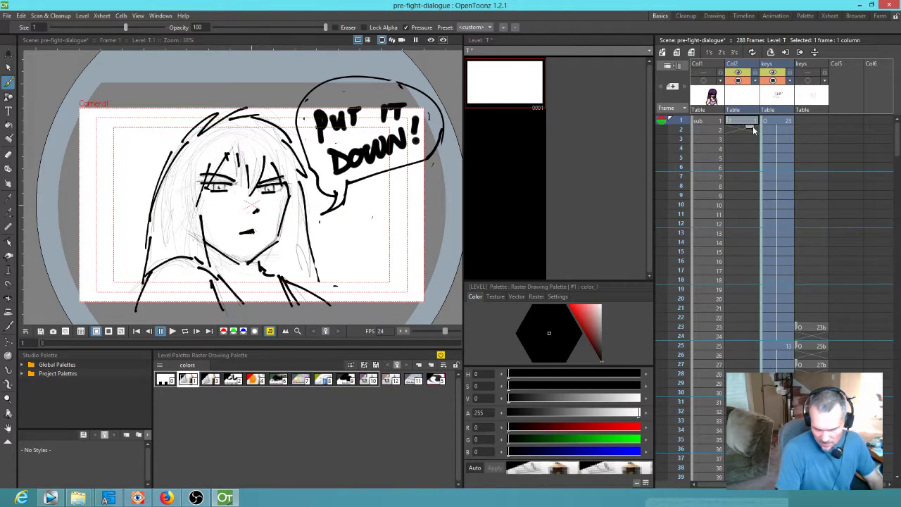
Step: Extend the hold of the new blank drawing in Col2 through frame 288
scroll(747, 211, down, 6)
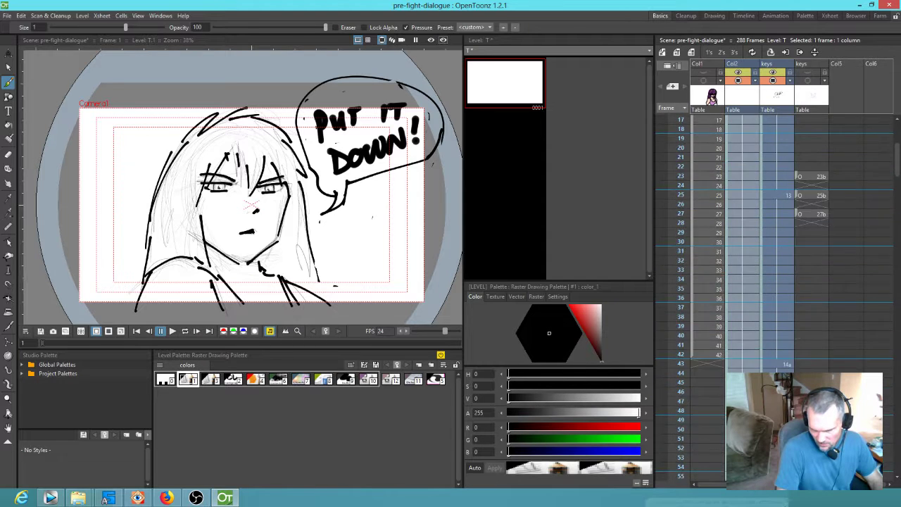
scroll(788, 257, down, 10)
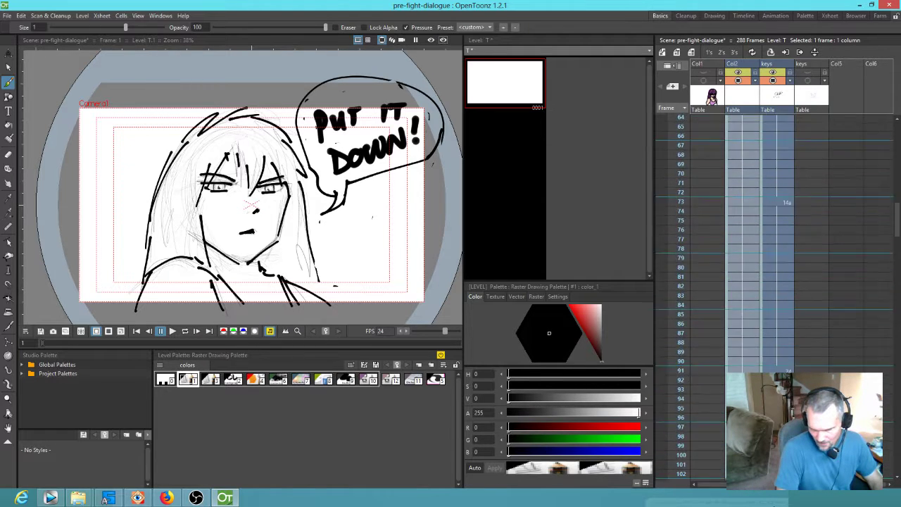
scroll(775, 296, down, 10)
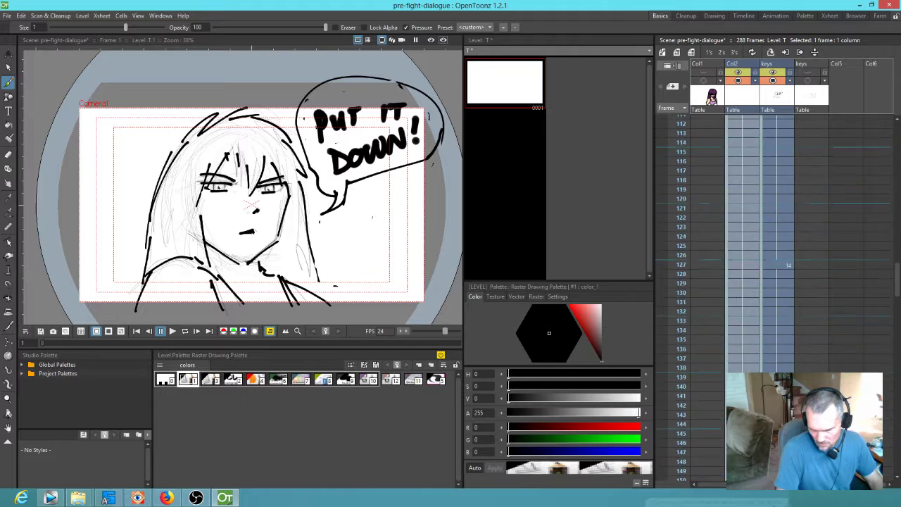
scroll(775, 296, down, 10)
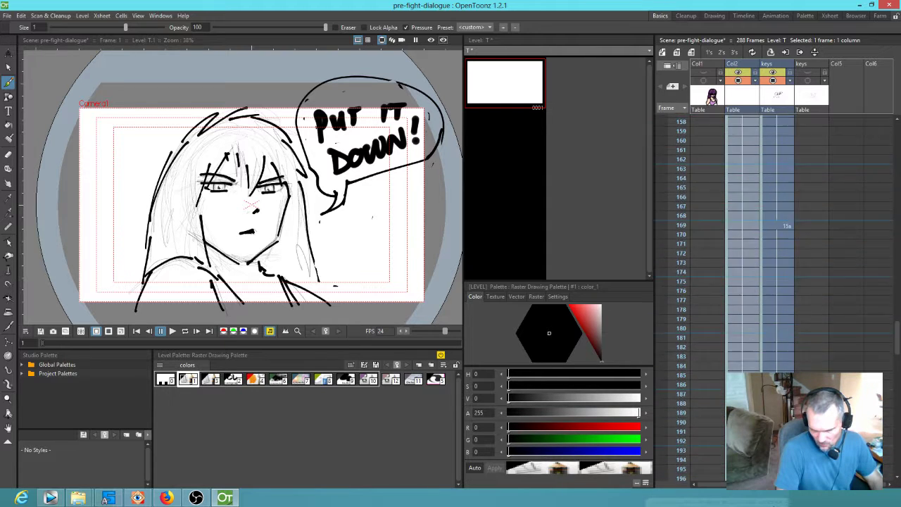
scroll(787, 338, down, 10)
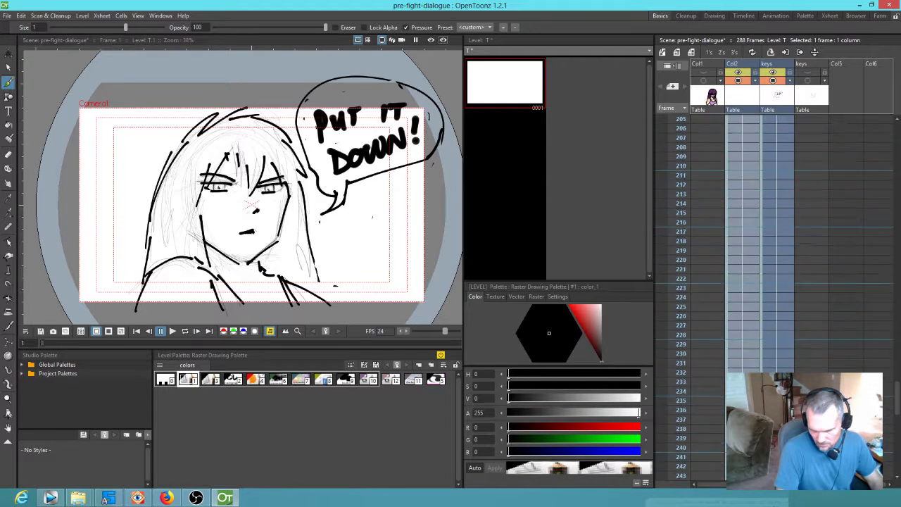
scroll(788, 286, down, 10)
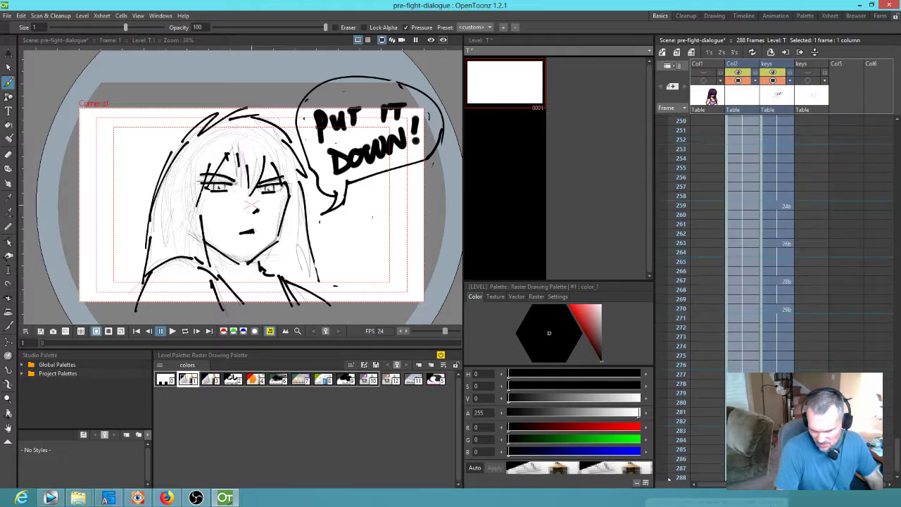
shift+click(669, 421)
scroll(760, 169, up, 20)
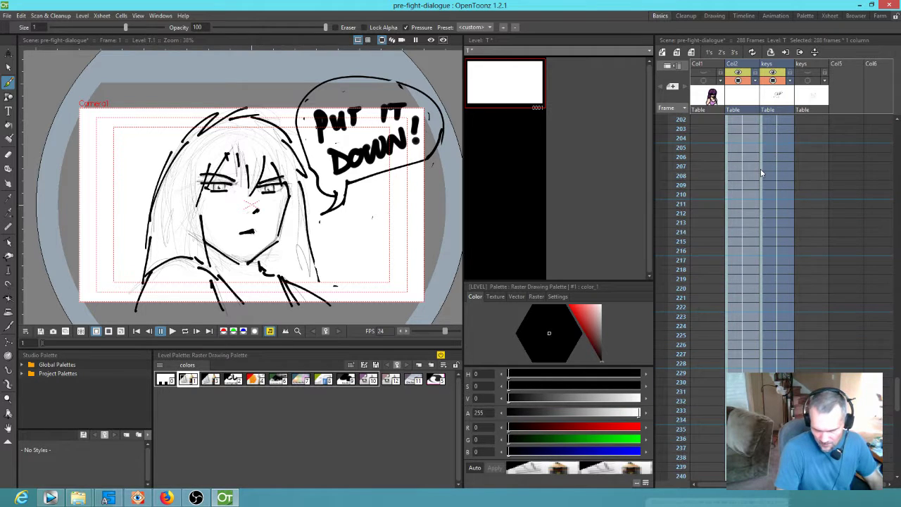
scroll(759, 172, up, 8)
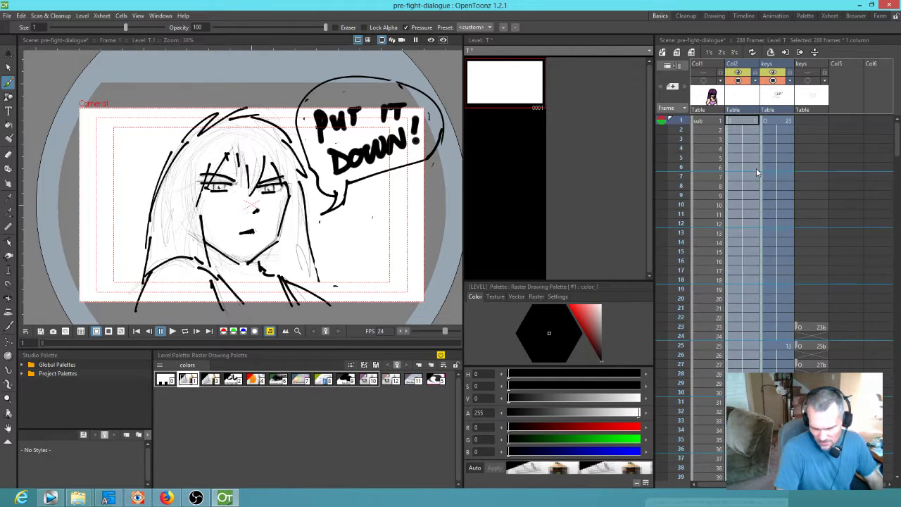
Step: Open the Stage Schematic and spread out the Table, hidden keys and Col2 nodes so their links are clear
click(747, 121)
key(F8)
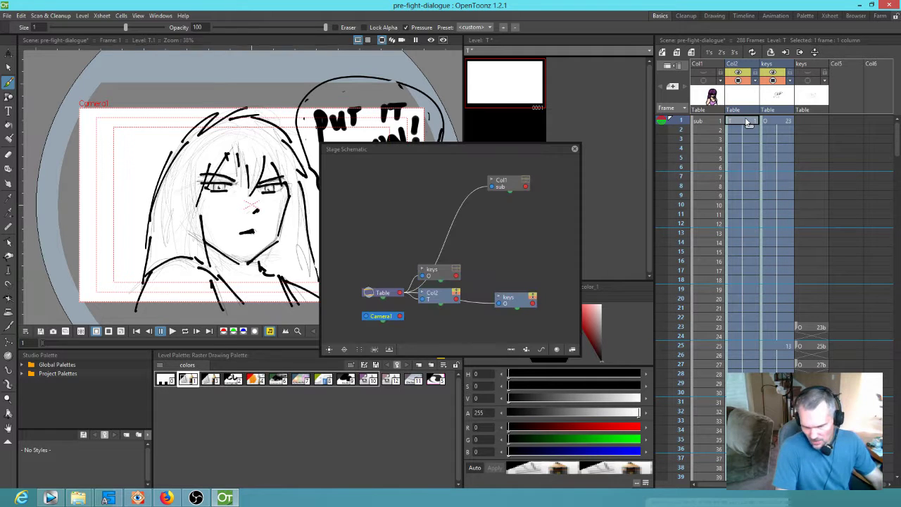
drag(387, 295, 358, 220)
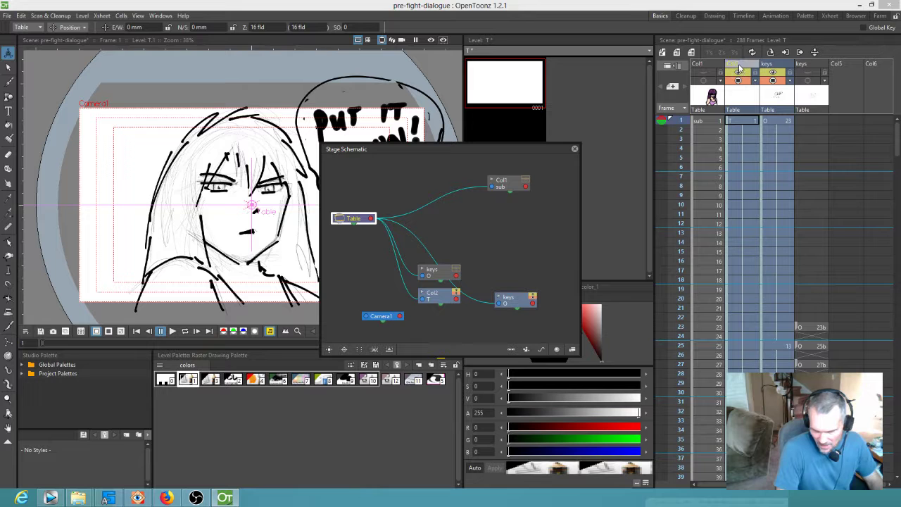
drag(438, 277, 506, 241)
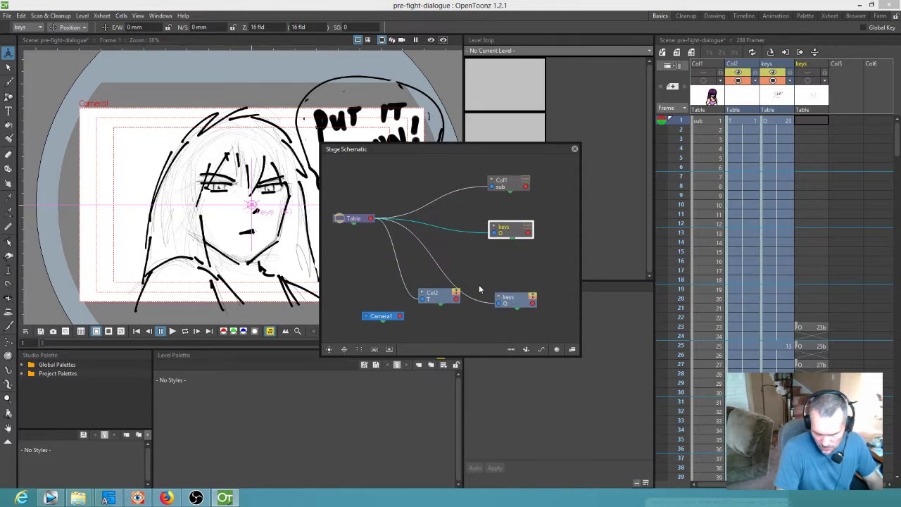
drag(442, 299, 427, 277)
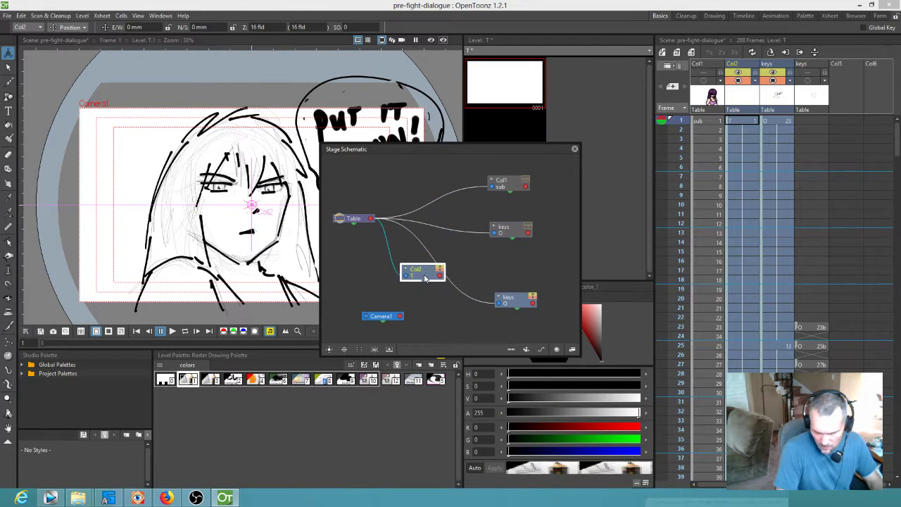
Step: Link the visible keys column to Col2 as its parent in the Stage Schematic, then close the schematic
click(778, 96)
drag(500, 303, 450, 290)
click(743, 122)
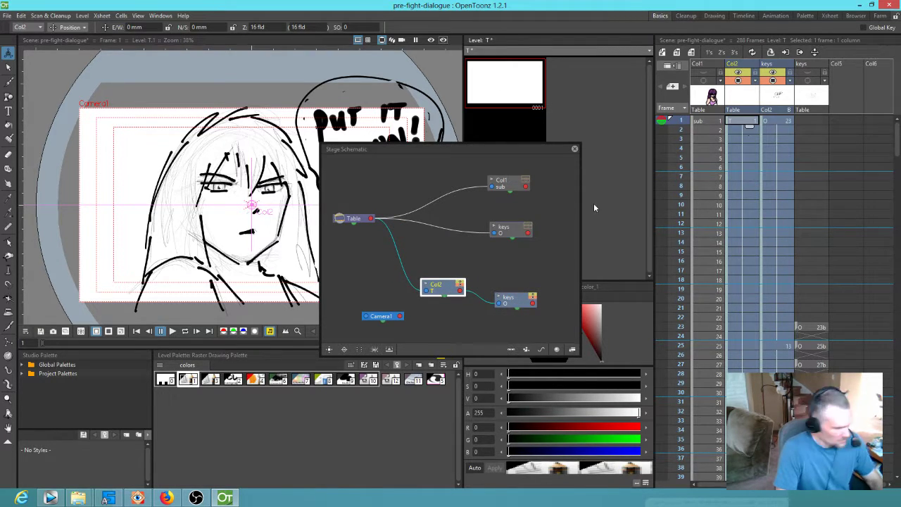
click(575, 148)
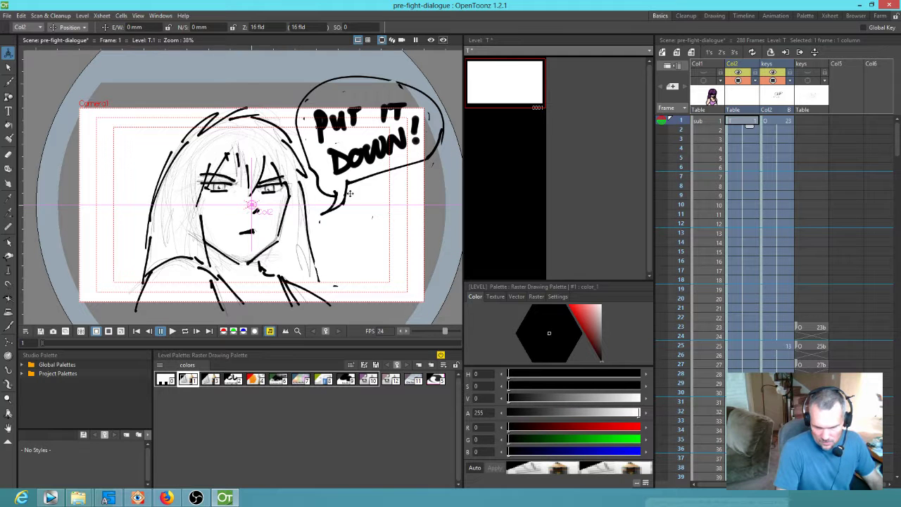
Step: Scale Col2 down uniformly to about 80% at frame 1 with the Animate tool
click(69, 27)
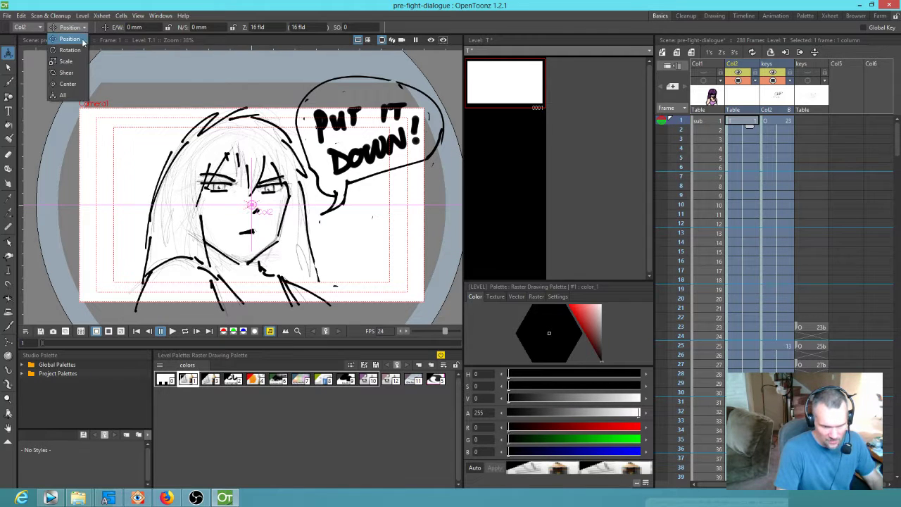
click(66, 61)
mouse_move(352, 169)
mouse_down()
mouse_move(314, 186)
mouse_move(306, 204)
mouse_move(316, 185)
mouse_up()
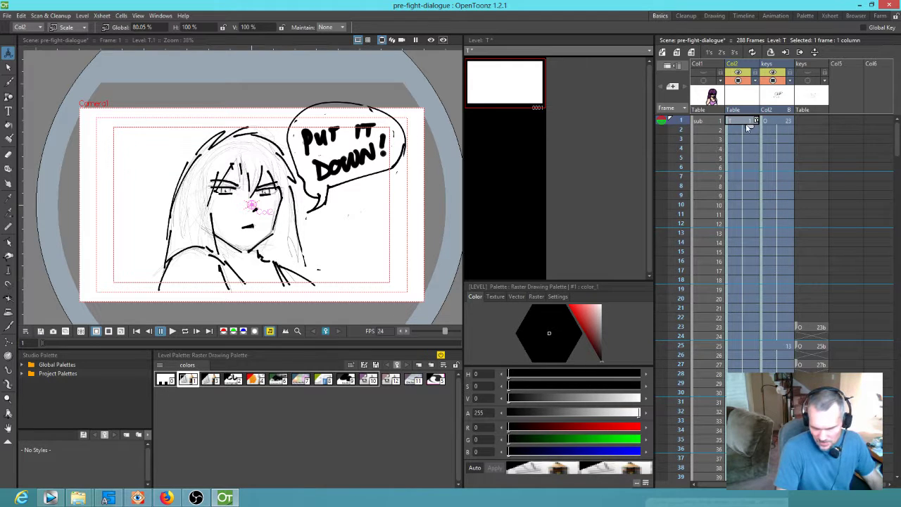
mouse_move(681, 122)
mouse_down()
mouse_move(684, 392)
mouse_move(691, 286)
mouse_up()
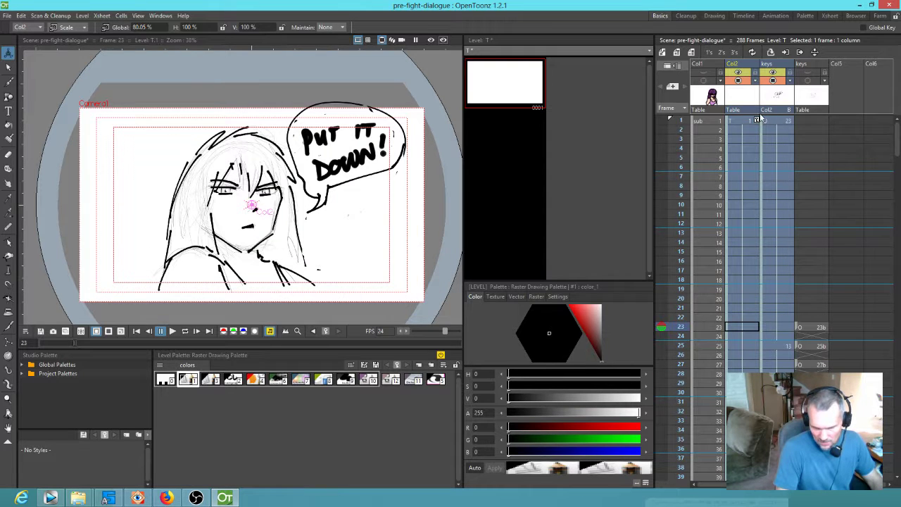
click(757, 121)
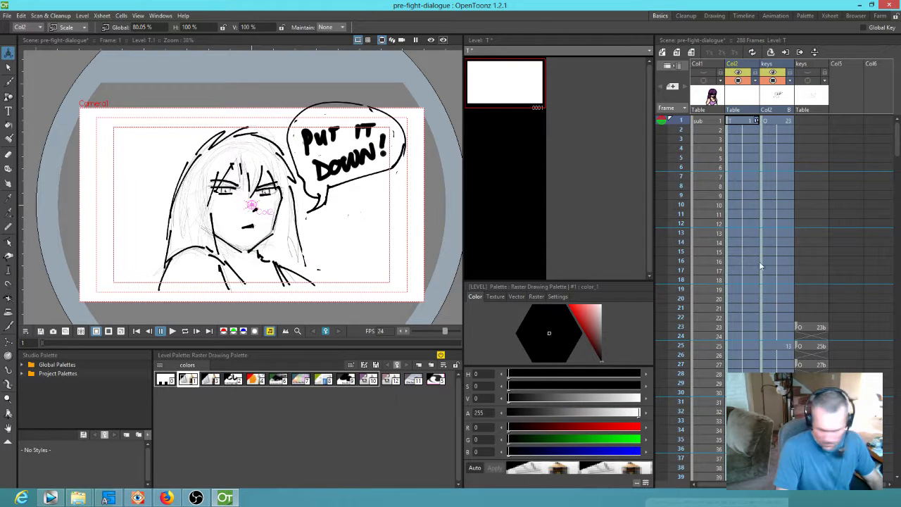
Step: Set a keyframe for Col2 at frame 259, where drawing 24b starts
scroll(738, 282, down, 8)
click(679, 271)
mouse_move(679, 277)
mouse_down()
mouse_move(691, 292)
mouse_move(689, 269)
mouse_move(687, 355)
mouse_move(678, 408)
mouse_move(674, 367)
mouse_move(670, 426)
mouse_move(670, 476)
mouse_move(683, 365)
mouse_move(680, 505)
mouse_move(683, 206)
mouse_move(684, 188)
mouse_move(698, 211)
mouse_move(695, 173)
mouse_up()
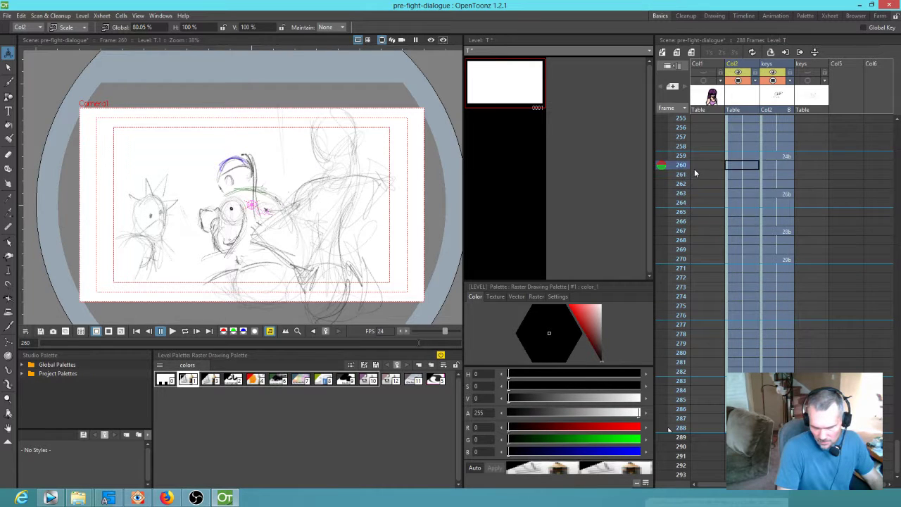
drag(740, 230, 731, 355)
mouse_move(675, 283)
mouse_down()
mouse_move(676, 250)
mouse_move(678, 278)
mouse_up()
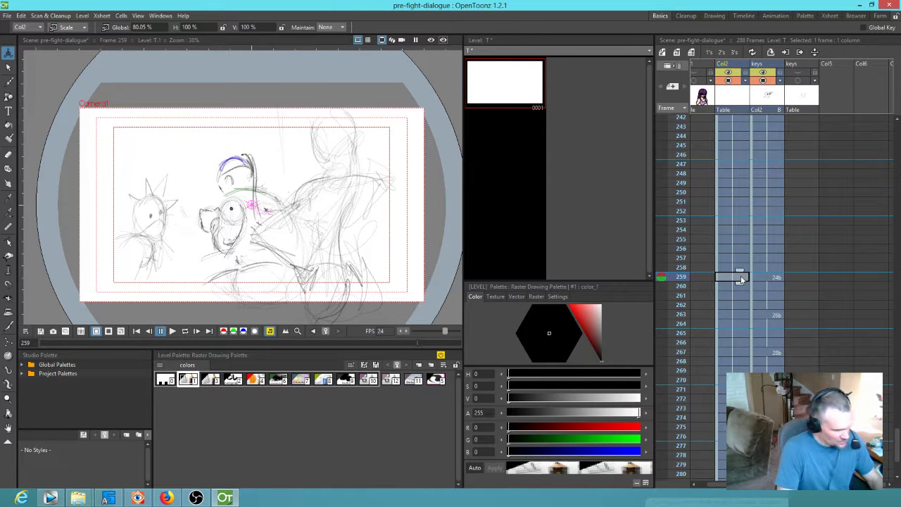
Step: Move Col2 down at frame 276 to a N/S position of about -45.33 mm with the Animate tool
mouse_move(678, 280)
mouse_down()
mouse_move(676, 229)
mouse_move(692, 422)
mouse_move(690, 414)
mouse_up()
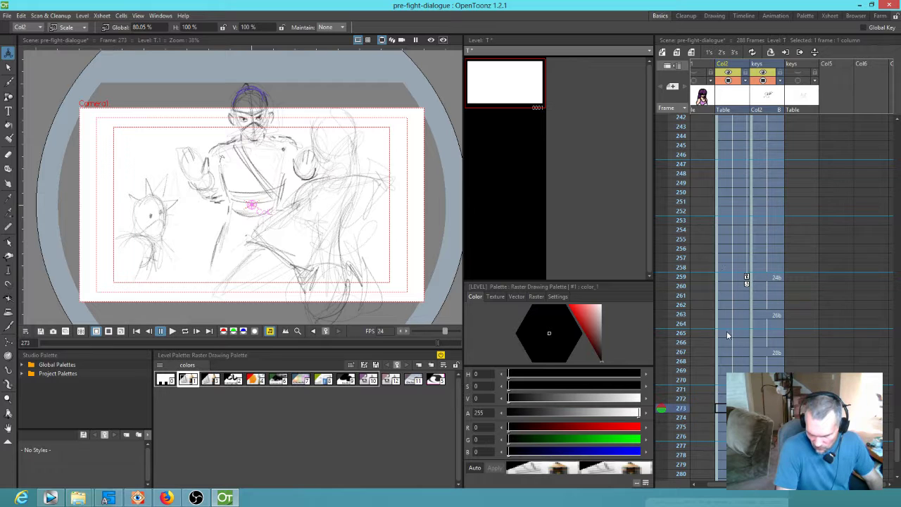
key(Down)
key(Down)
key(Down)
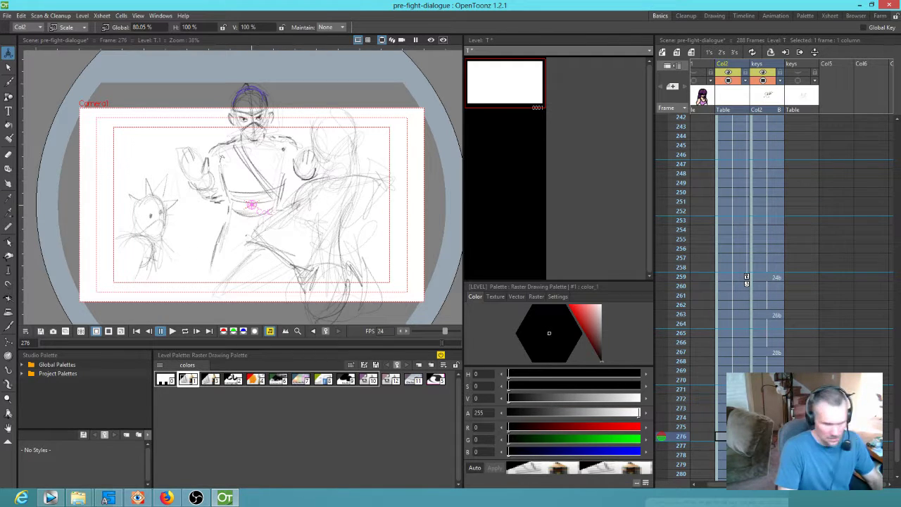
click(84, 28)
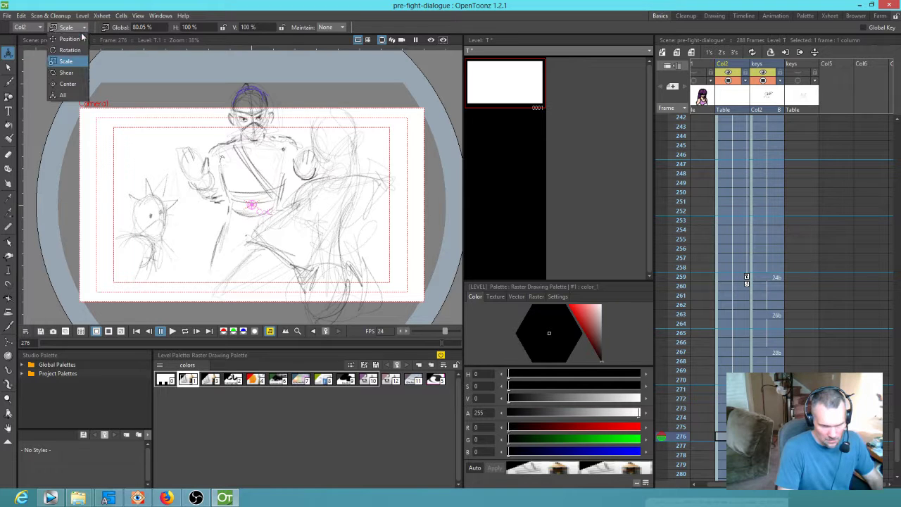
click(67, 39)
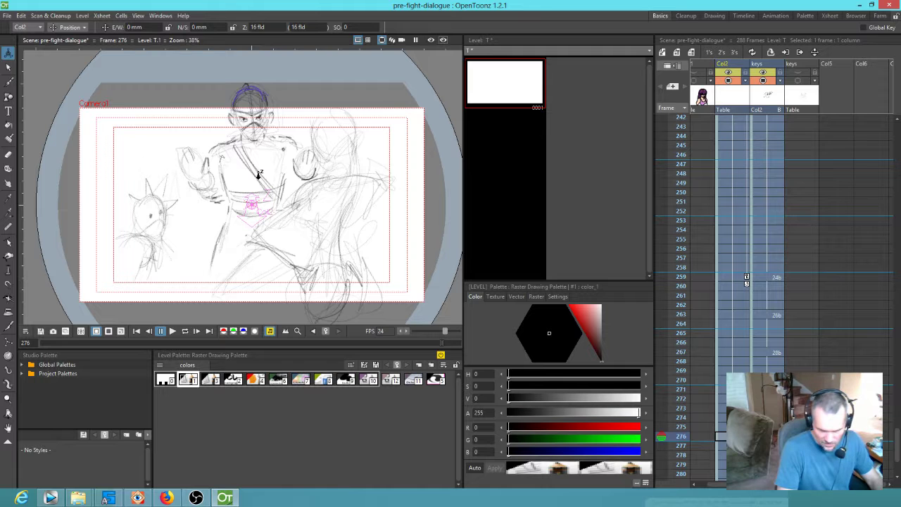
drag(259, 174, 260, 172)
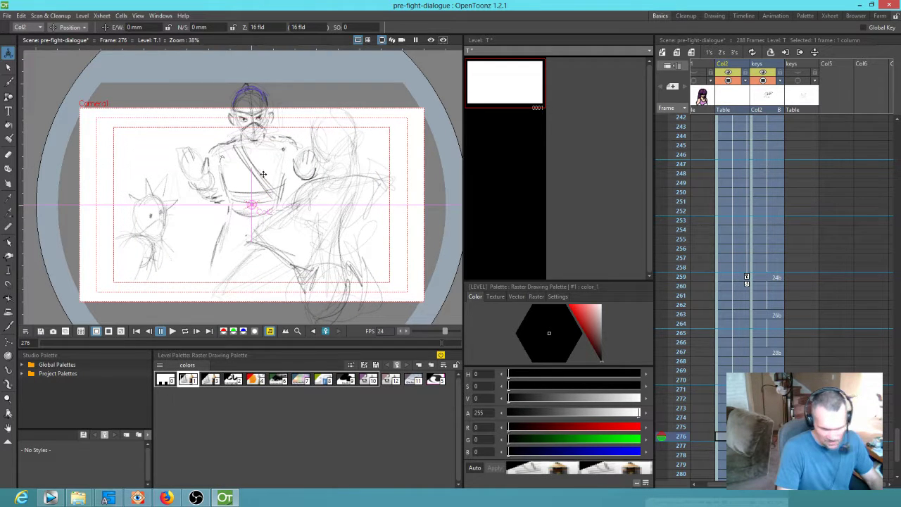
mouse_move(287, 179)
mouse_down()
mouse_move(296, 225)
mouse_move(298, 216)
mouse_up()
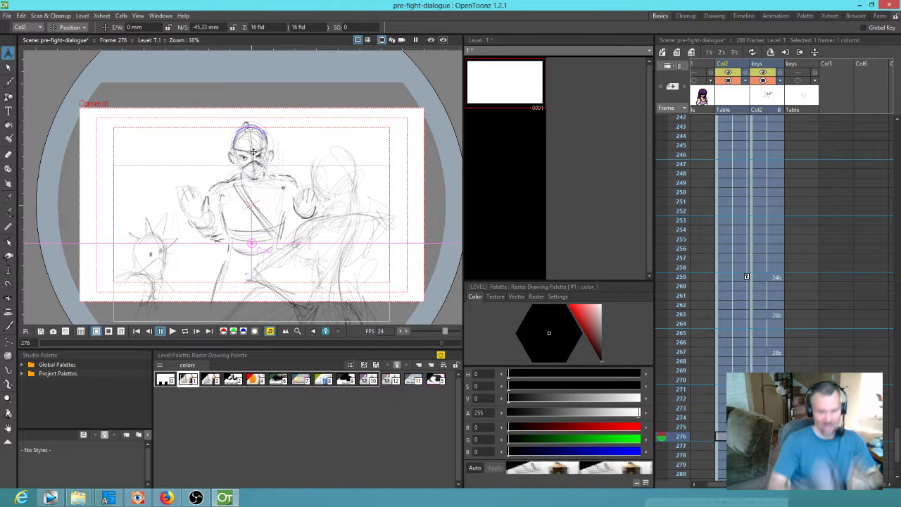
Step: Move Col2 back up at frame 1 to an N/S position of 0 mm with the Animate tool
mouse_move(676, 230)
mouse_down()
mouse_move(699, 342)
mouse_move(698, 278)
mouse_up()
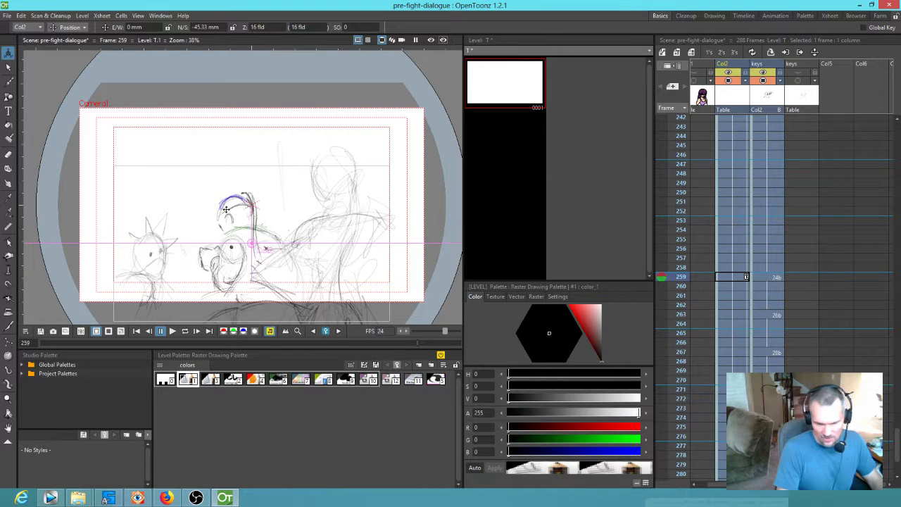
scroll(741, 162, up, 20)
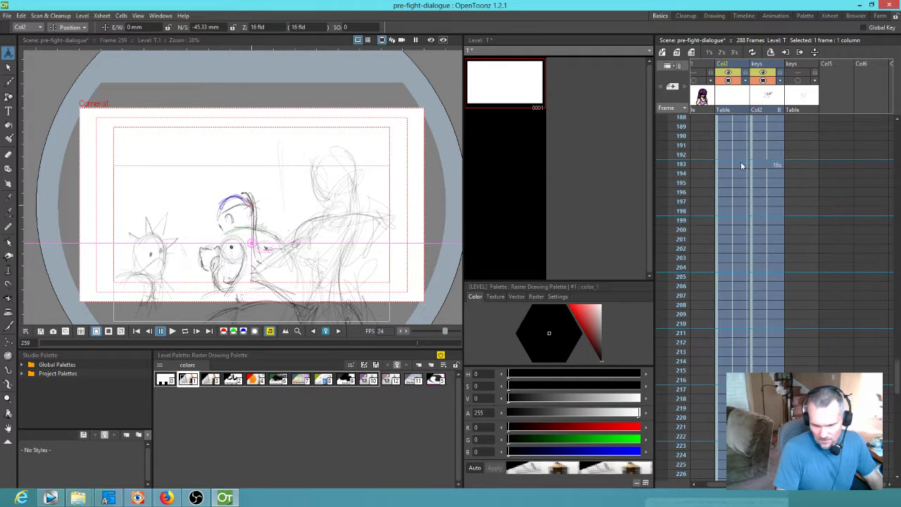
scroll(741, 165, up, 10)
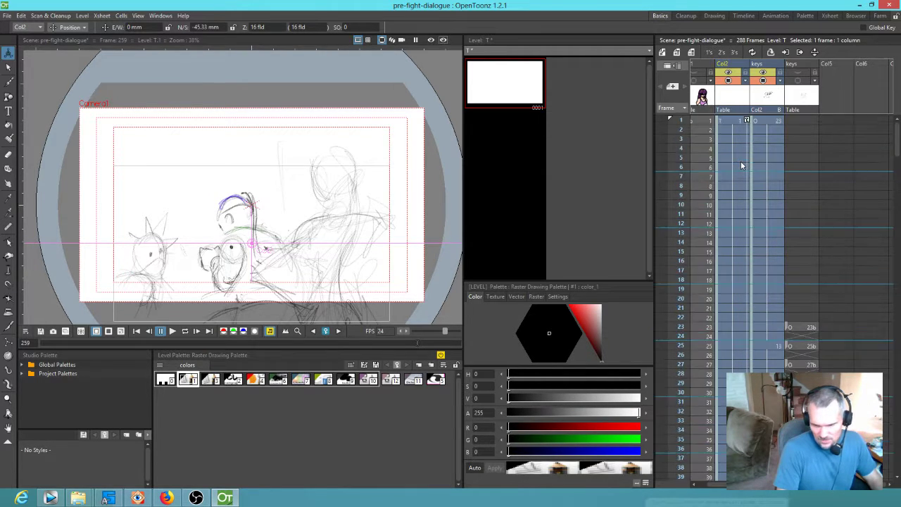
click(745, 121)
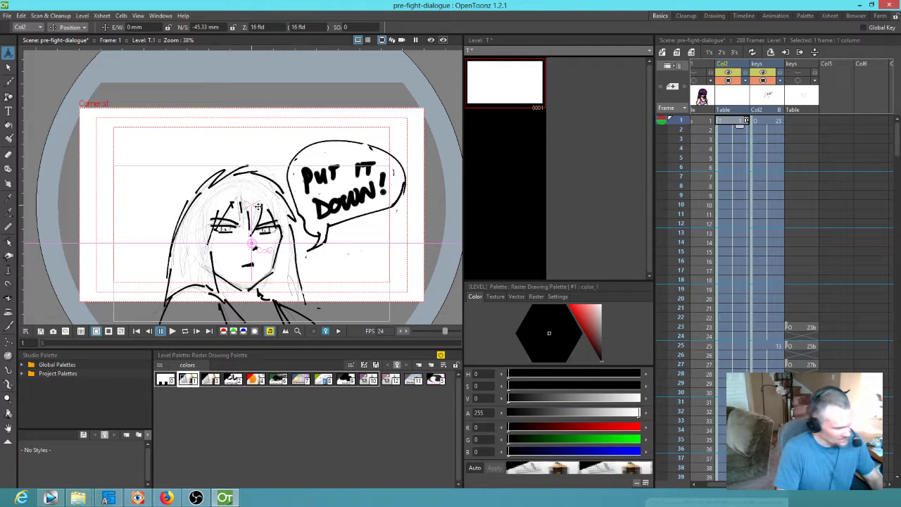
drag(276, 259, 285, 220)
click(744, 121)
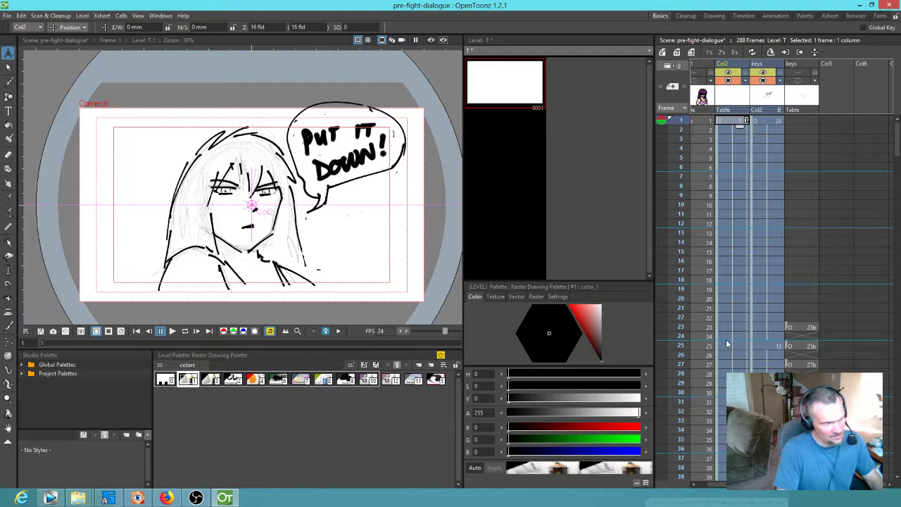
Step: Check Col2's position at frame 26, and copy its frame 1 keyframe to frame 259 to hold the N/S position at 0 mm
scroll(728, 344, down, 2)
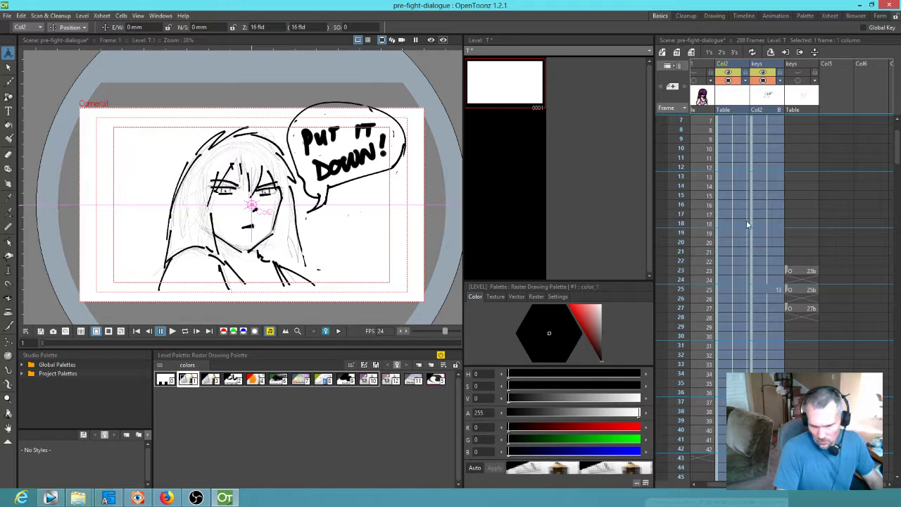
click(728, 300)
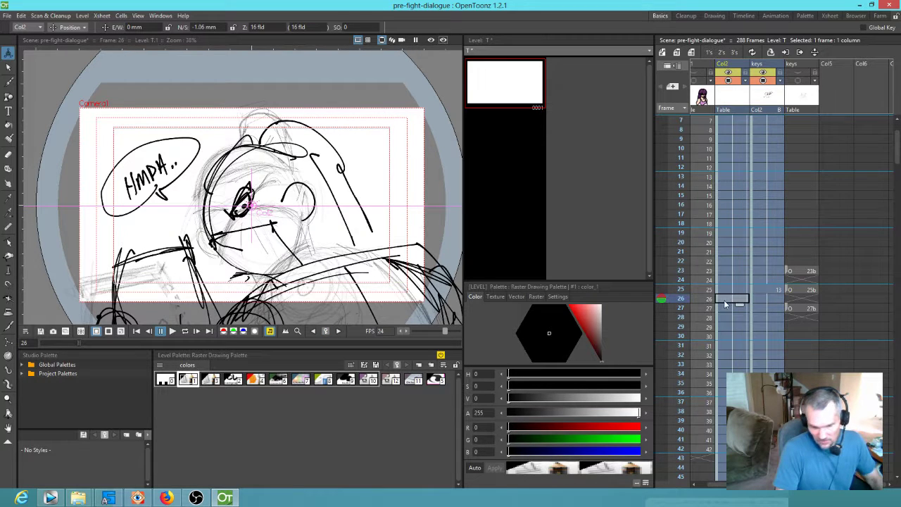
scroll(733, 313, down, 6)
scroll(737, 282, down, 6)
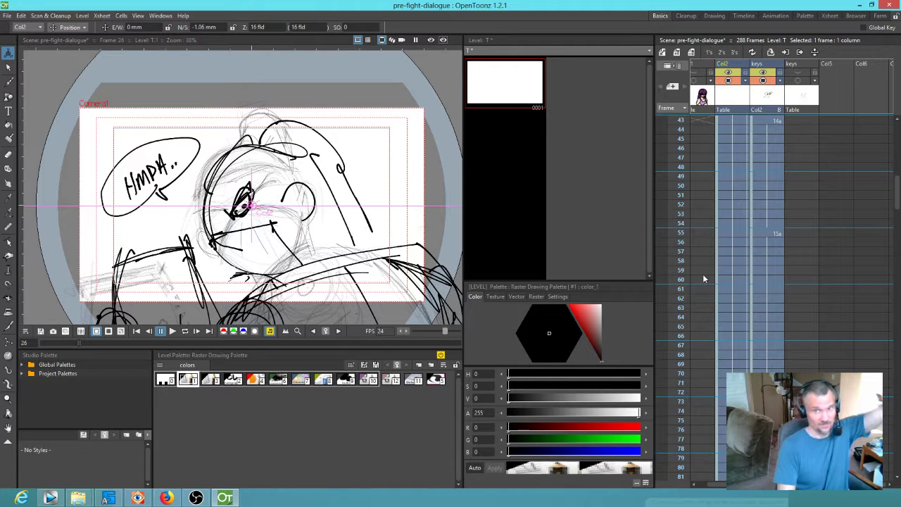
scroll(725, 306, down, 18)
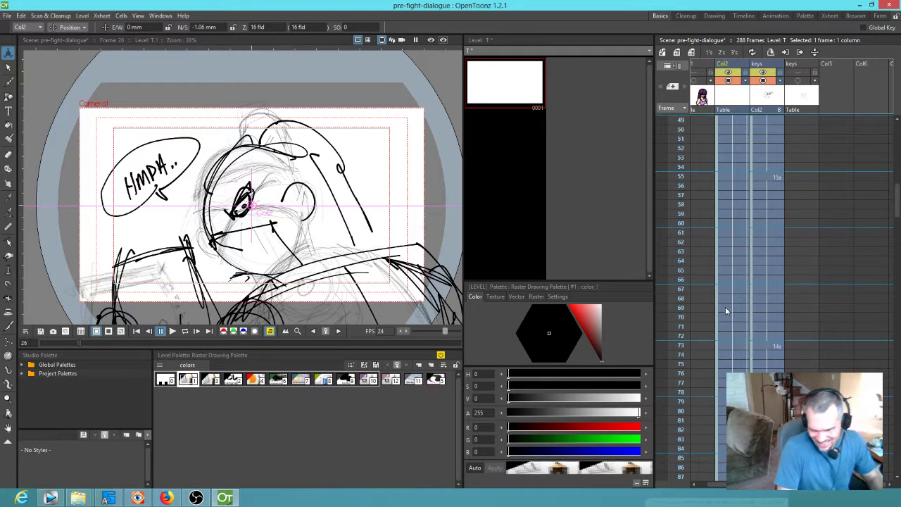
scroll(744, 306, up, 20)
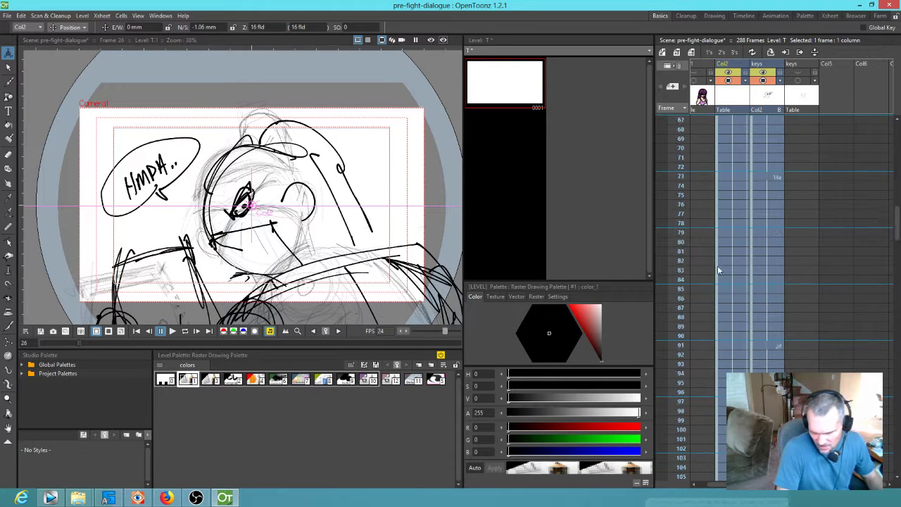
click(749, 122)
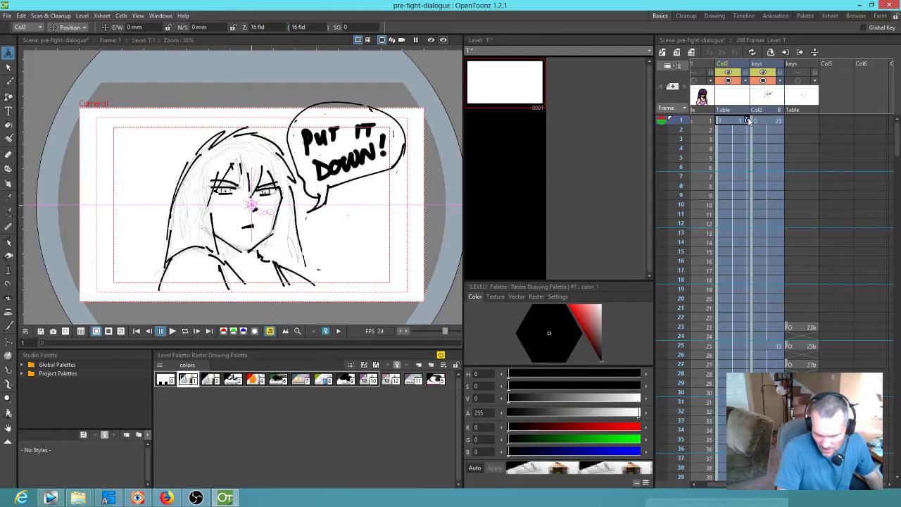
scroll(725, 281, down, 20)
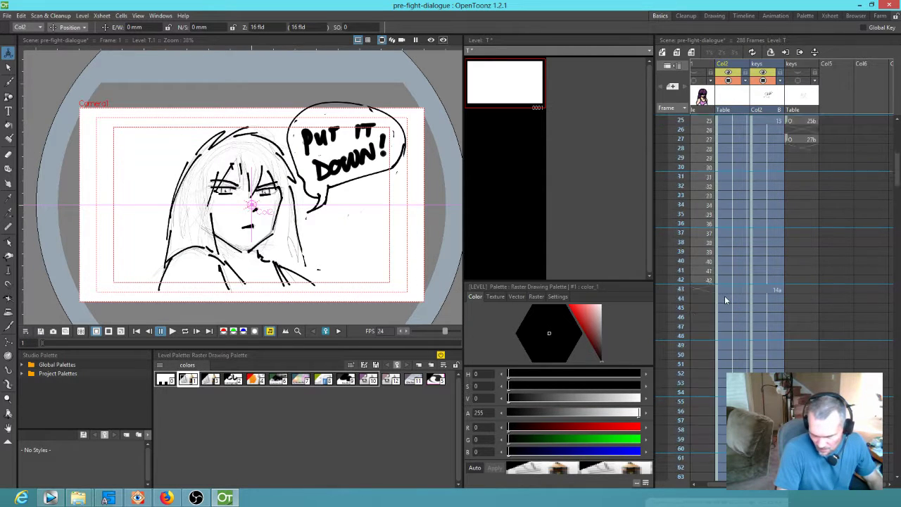
scroll(739, 303, down, 16)
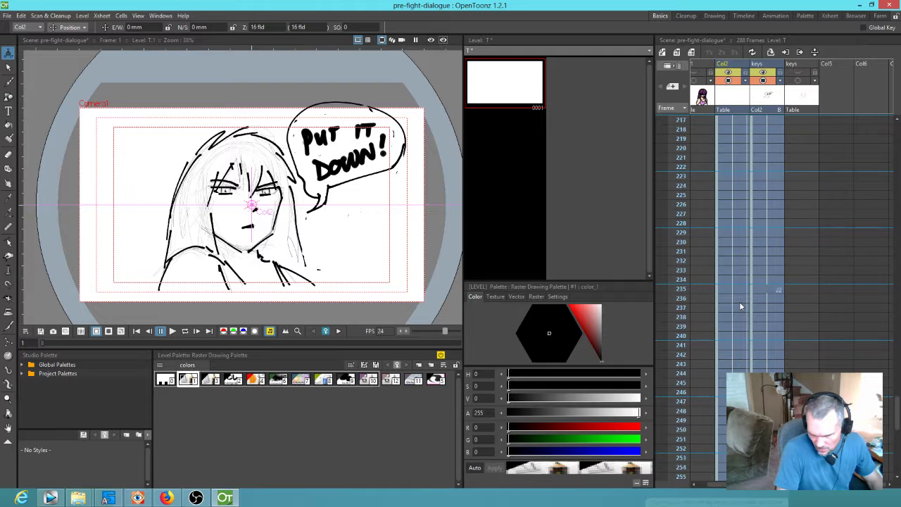
click(736, 401)
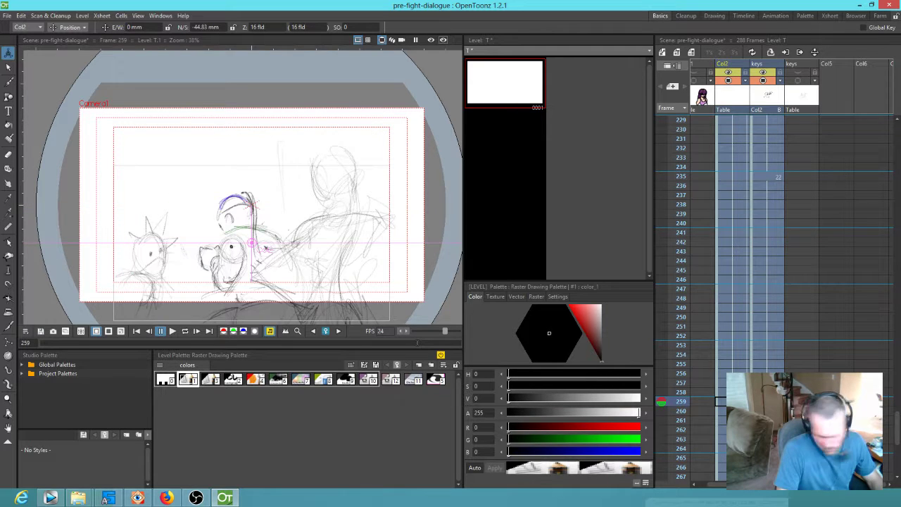
key(ctrl+z)
Step: Play through the scene and render a preview of frames 1 to 288, zoomed out to show the whole camera frame
drag(701, 347, 673, 359)
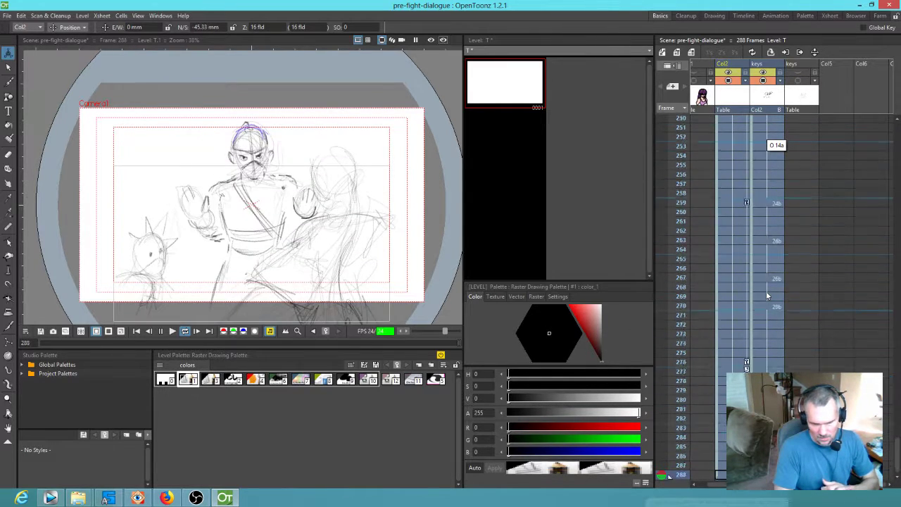
scroll(721, 327, down, 15)
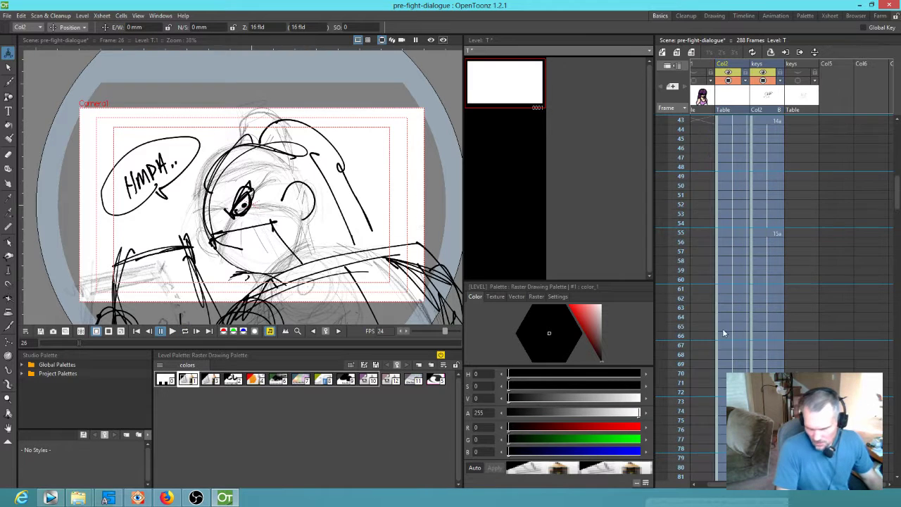
scroll(759, 347, down, 2)
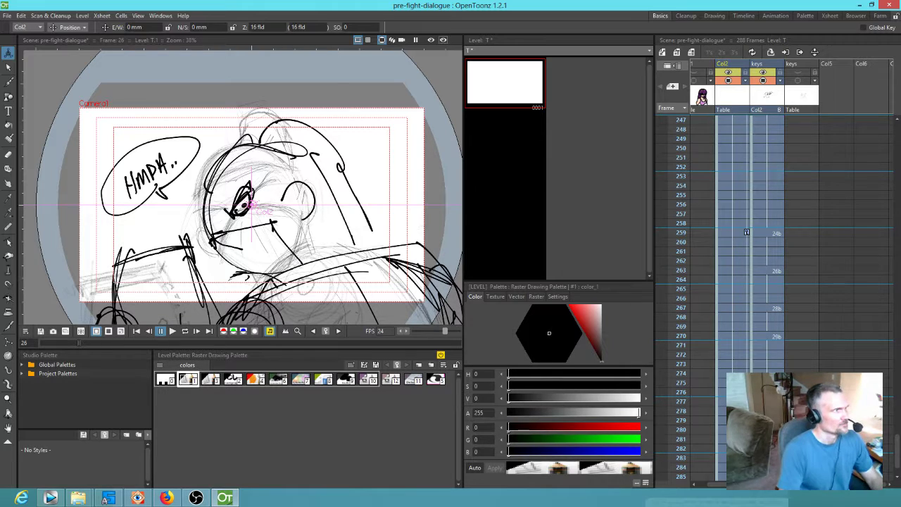
key(ctrl+r)
drag(480, 7, 422, 69)
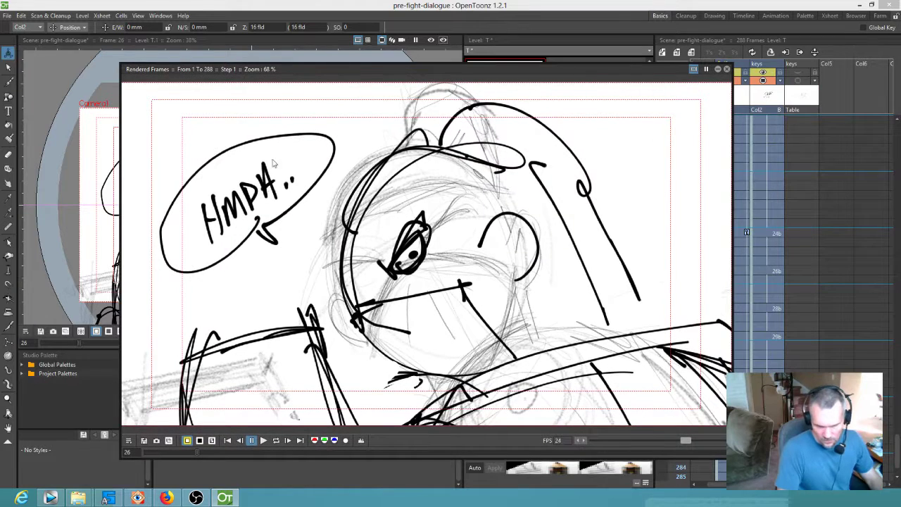
scroll(485, 288, down, 3)
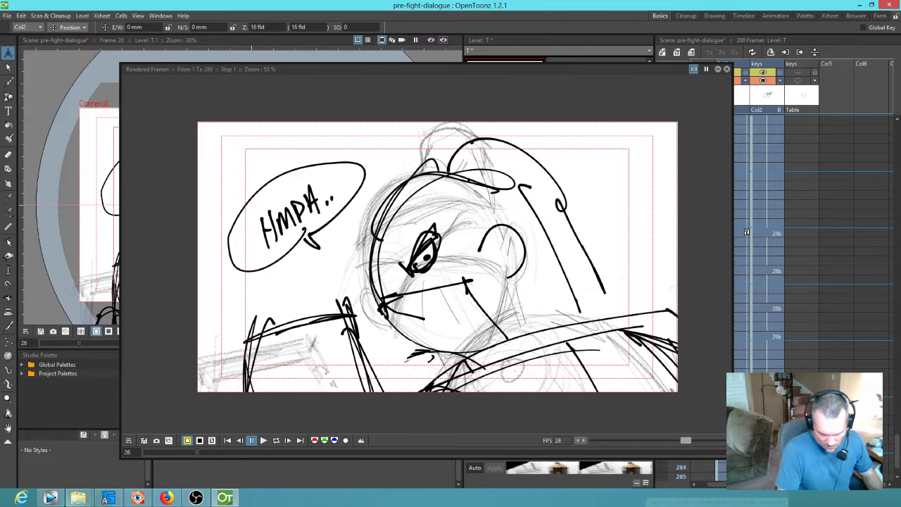
Step: Start saving the rendered flipbook images and choose L:\ANIME\render as the destination folder
click(144, 442)
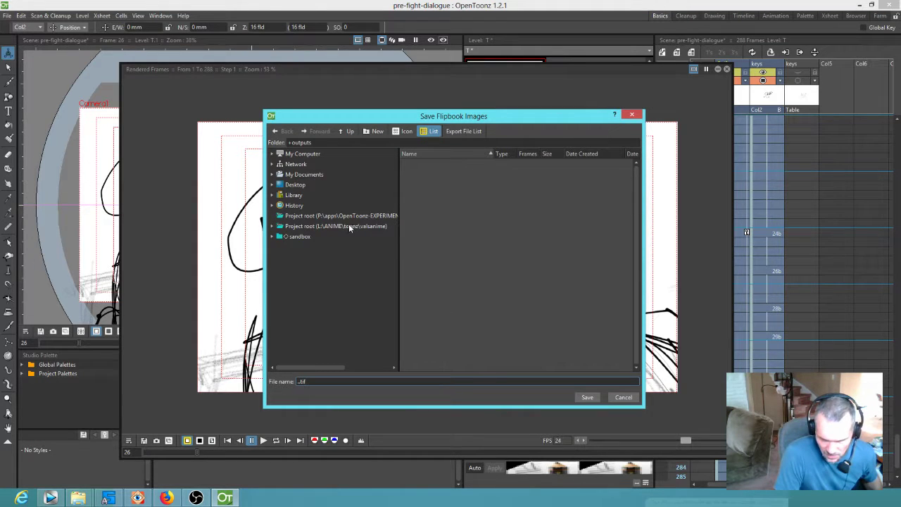
click(271, 226)
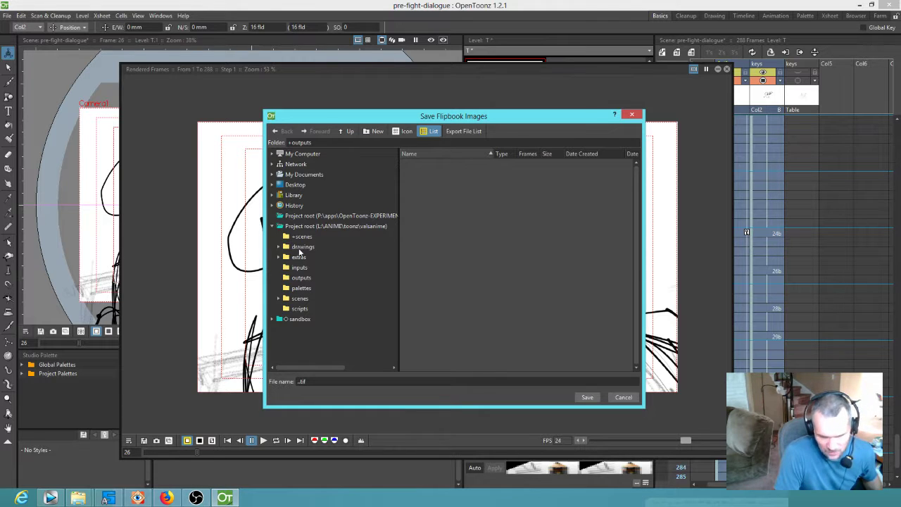
click(273, 154)
click(296, 227)
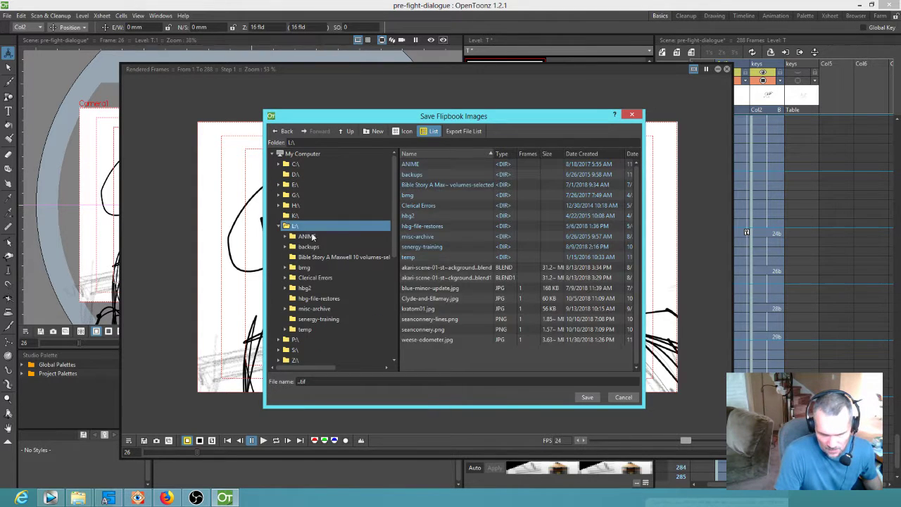
click(313, 238)
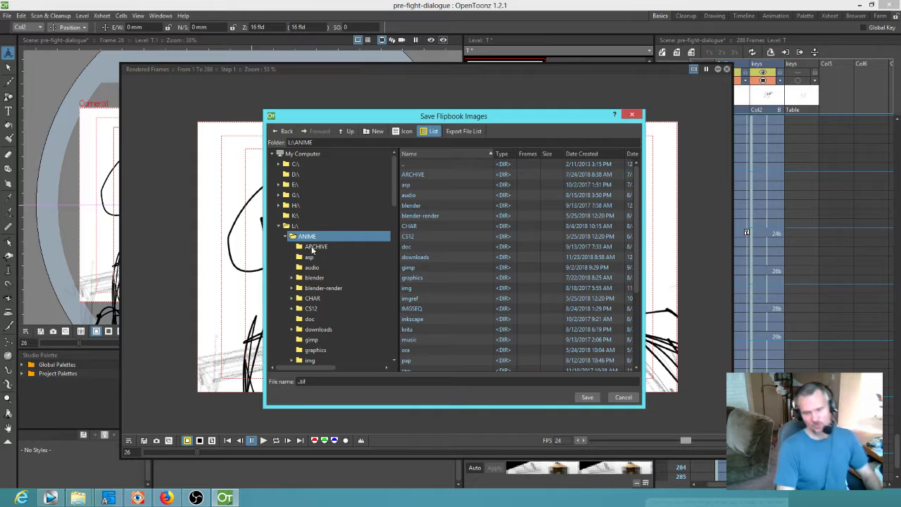
scroll(355, 255, down, 3)
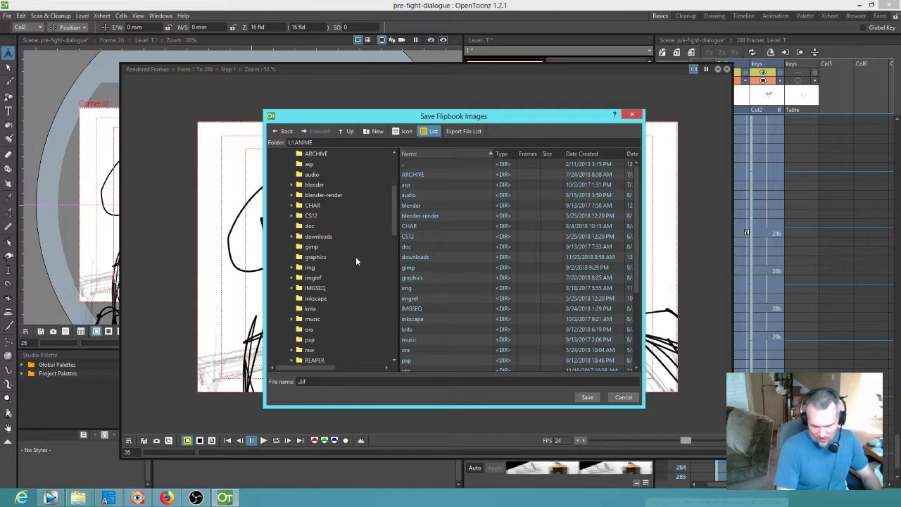
scroll(340, 287, down, 5)
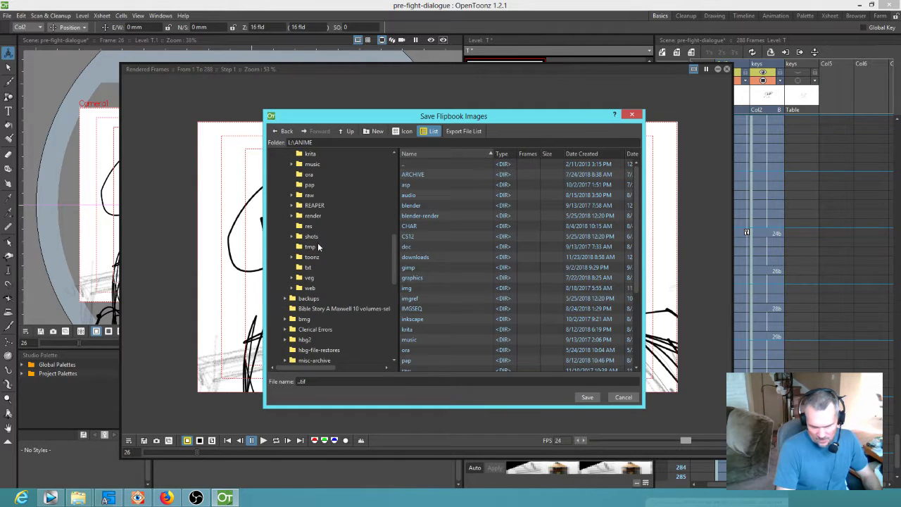
click(312, 257)
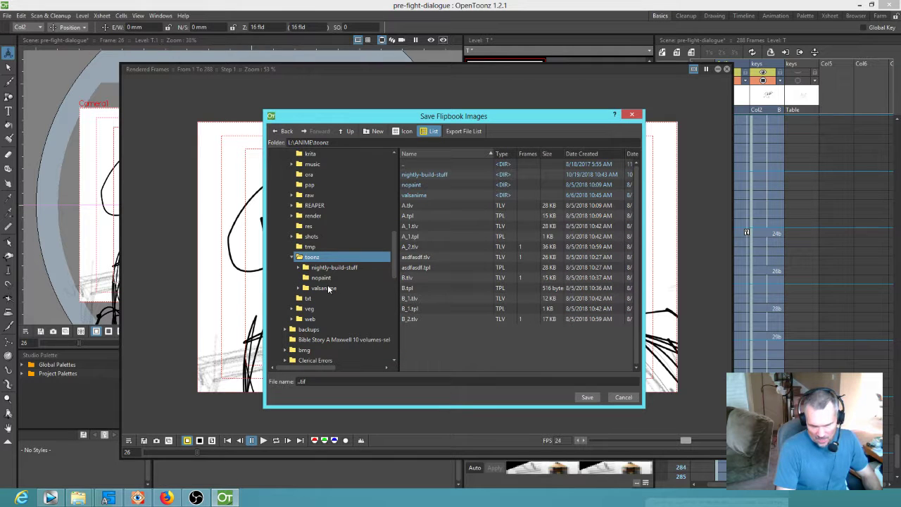
click(325, 288)
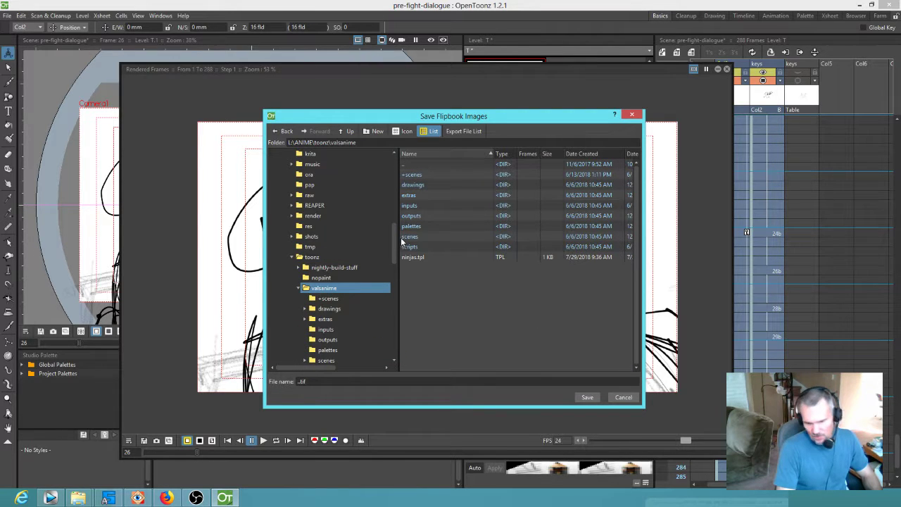
scroll(395, 238, down, 1)
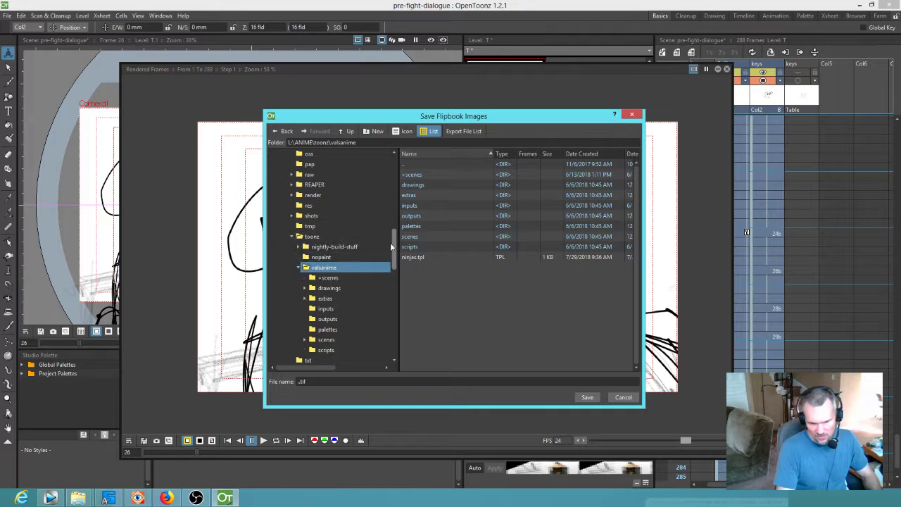
drag(392, 247, 391, 238)
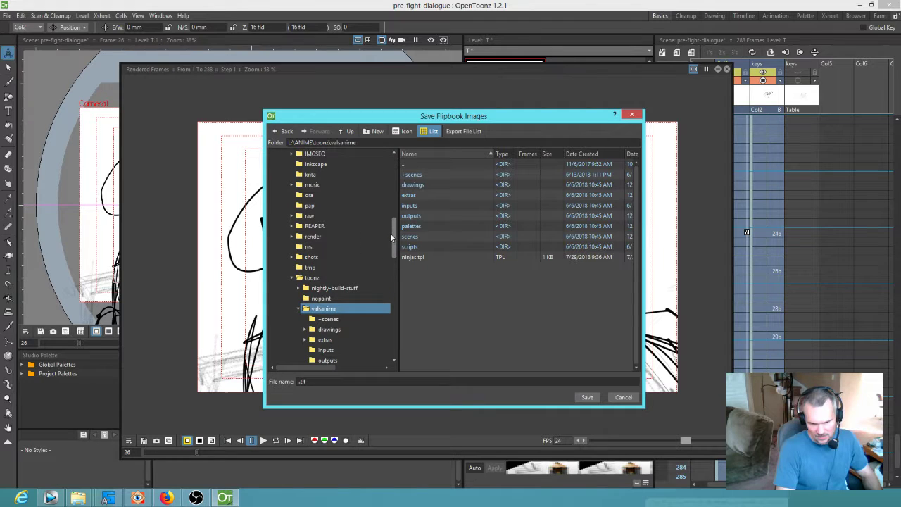
click(317, 238)
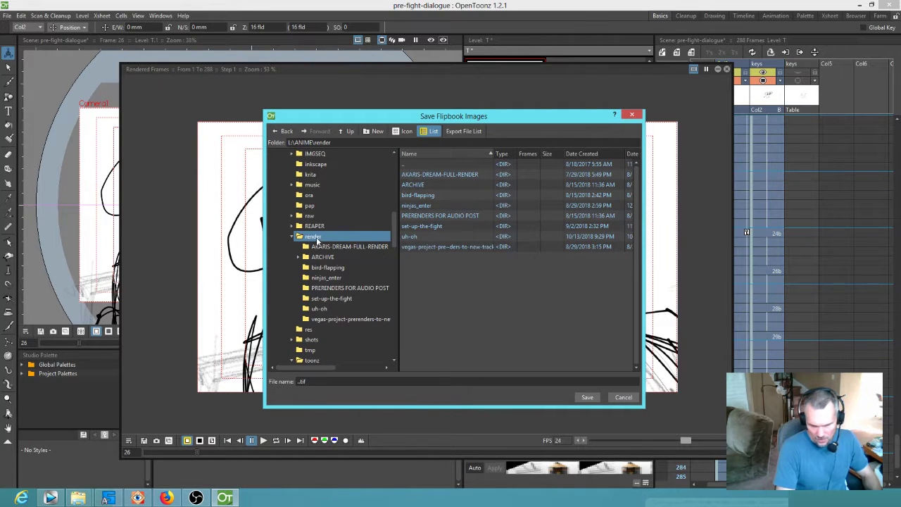
Step: Name the image sequence pre-fight-dialogue..tif and save it
click(329, 382)
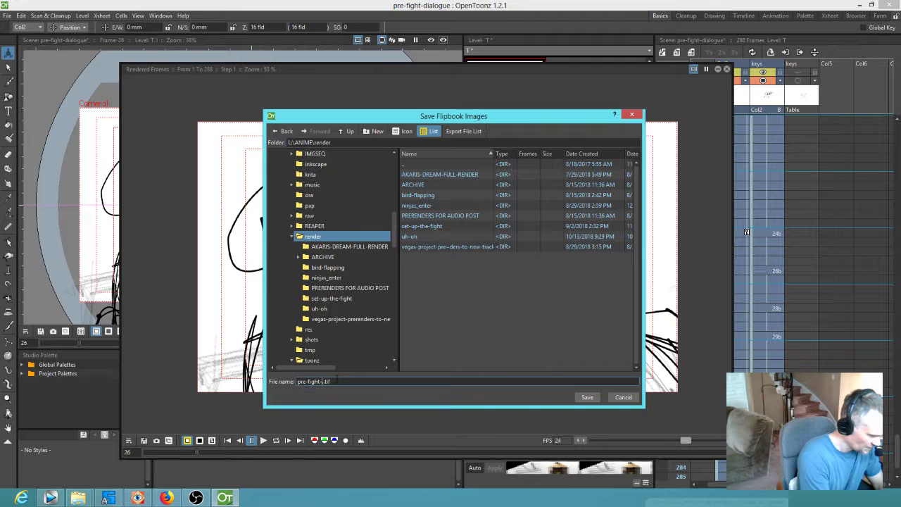
text(pre-fight-dialogue)
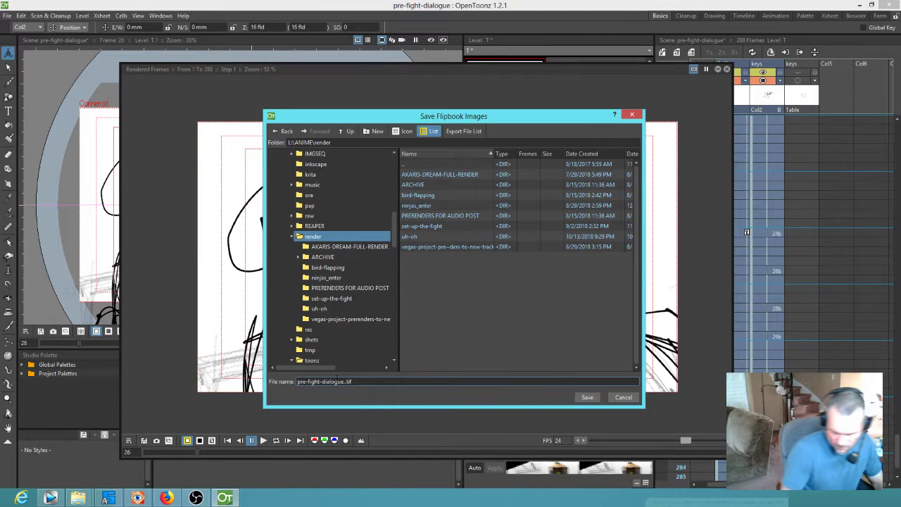
click(588, 397)
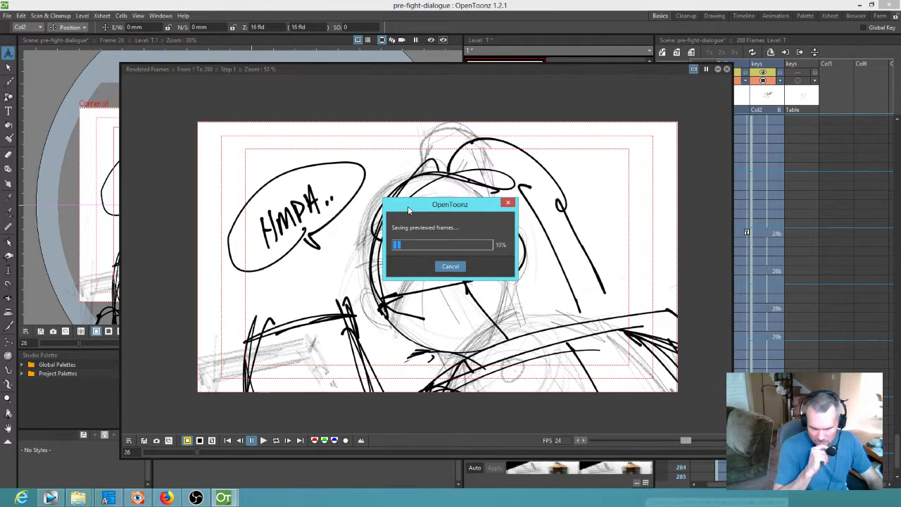
Step: Switch to Vegas Pro and place the playhead at the end of the existing clips, at 00:01:06:03
click(59, 498)
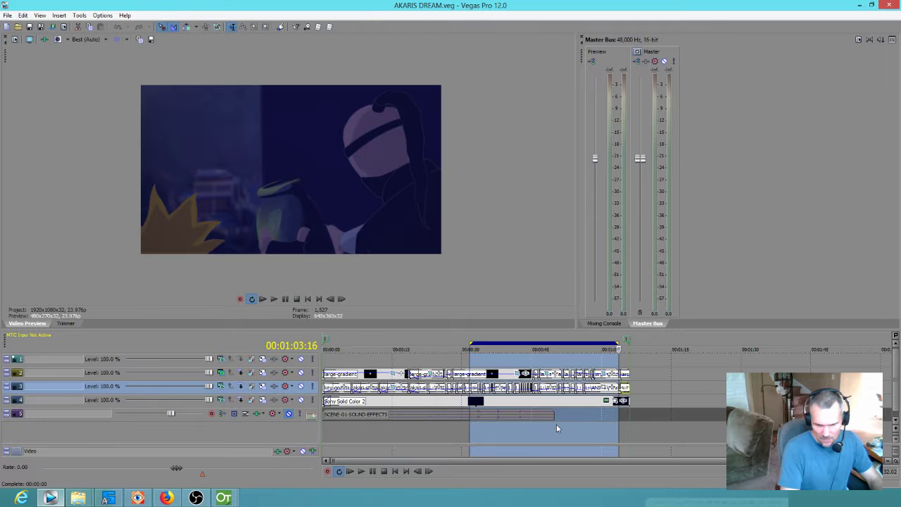
drag(532, 430, 630, 428)
click(630, 428)
scroll(648, 420, up, 10)
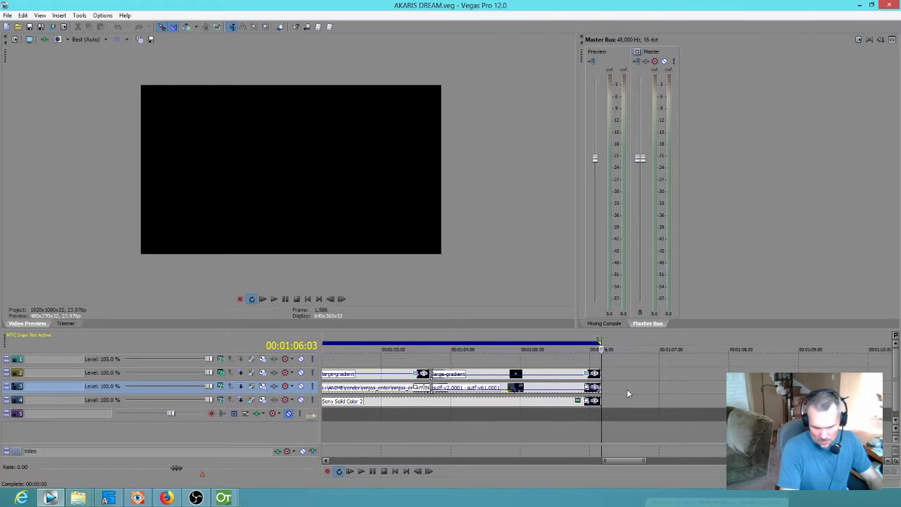
Step: Start importing media and browse to the L:\ANIME\render folder
click(6, 17)
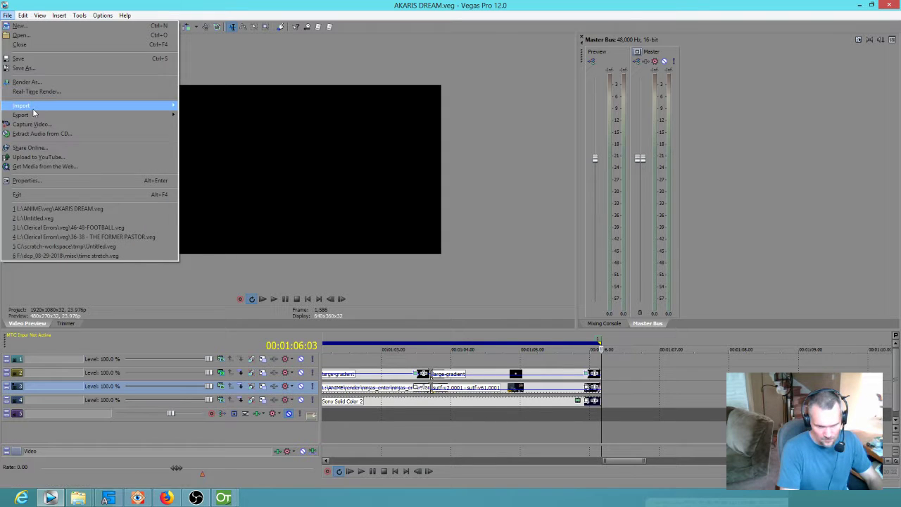
mouse_move(33, 108)
click(222, 109)
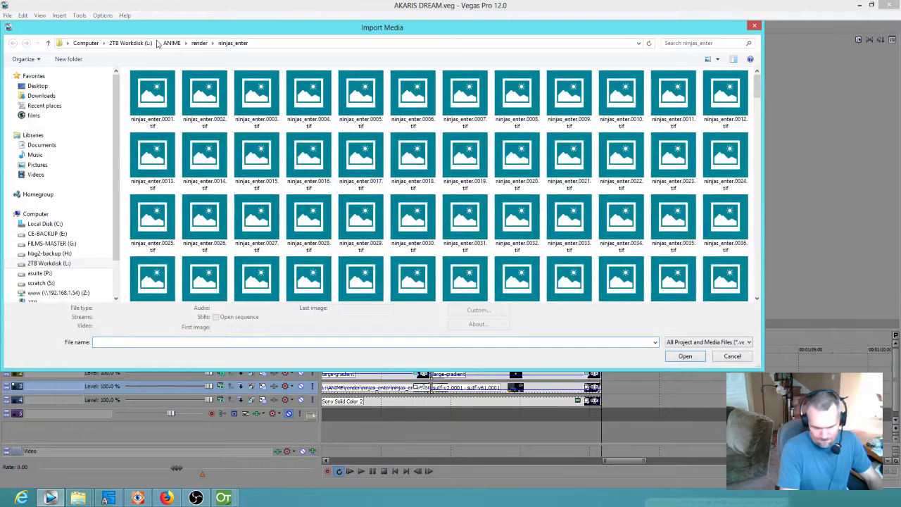
click(200, 43)
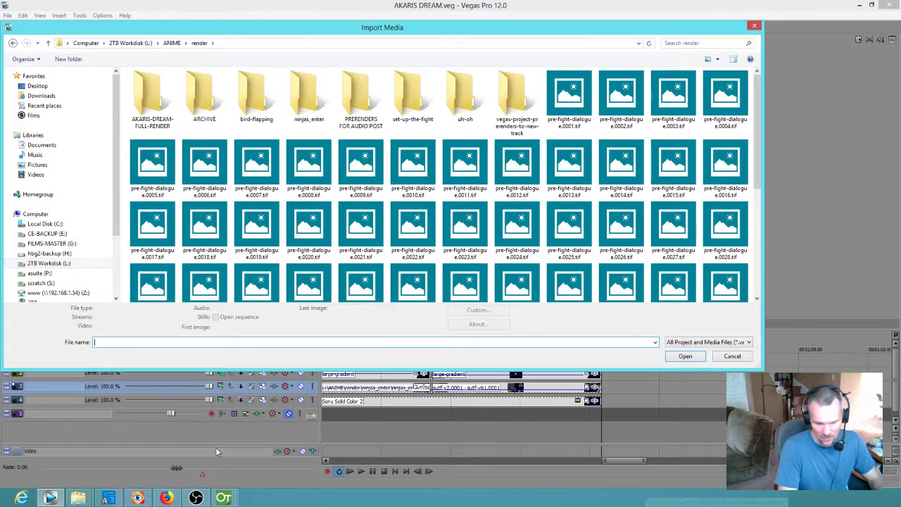
Step: Create a new folder named pre-fight-dialogue inside the render folder
click(561, 106)
right_click(561, 105)
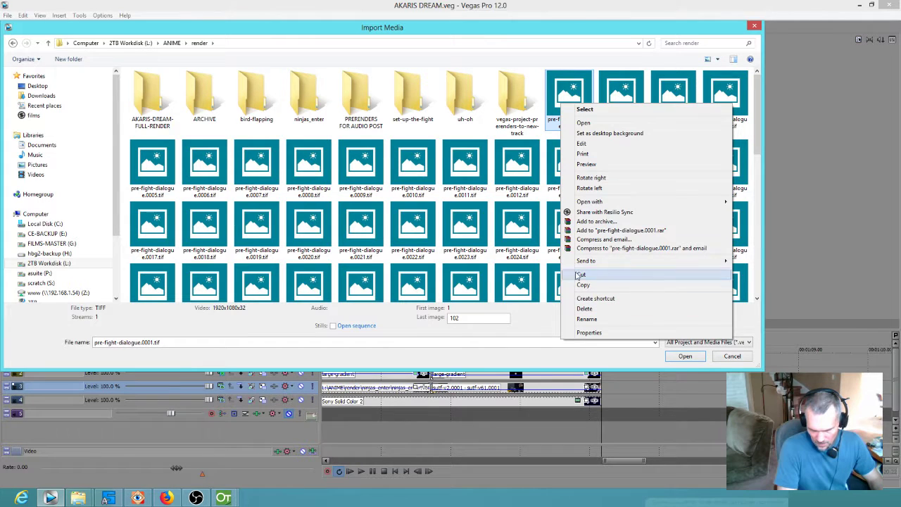
click(465, 227)
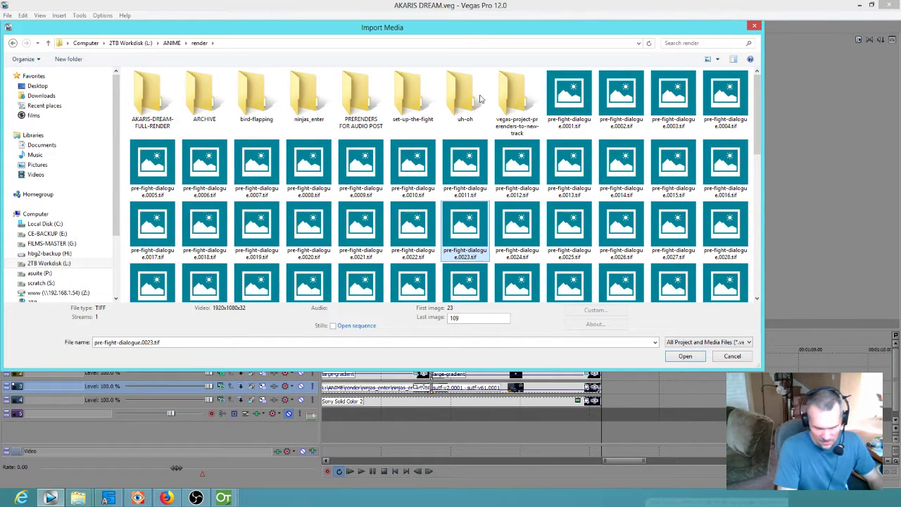
scroll(514, 292, down, 10)
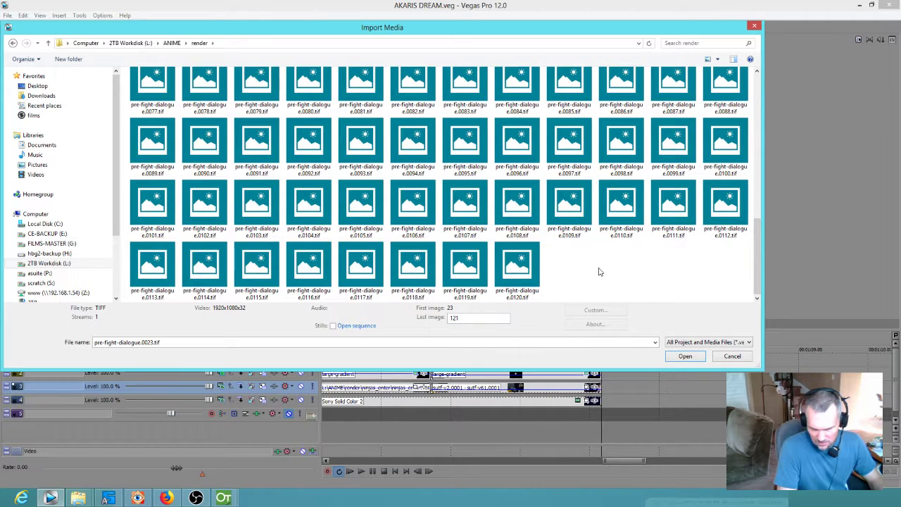
right_click(599, 269)
mouse_move(636, 368)
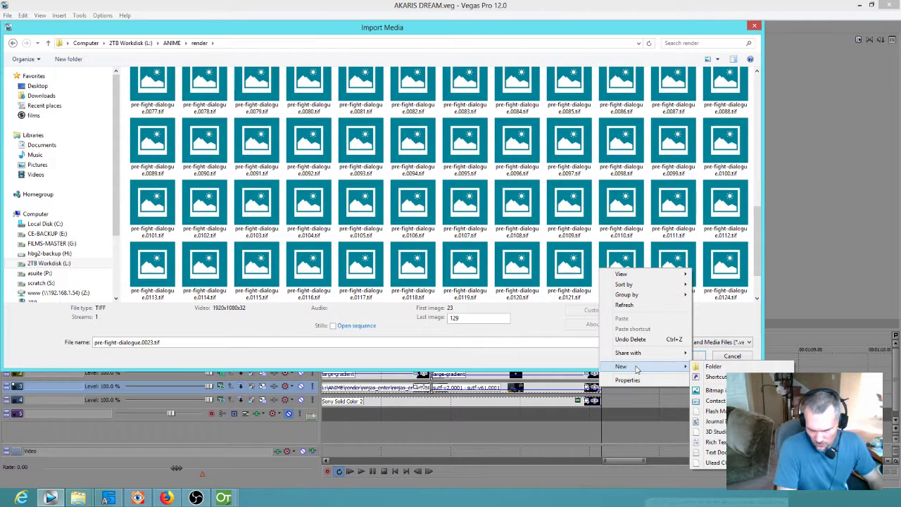
click(711, 367)
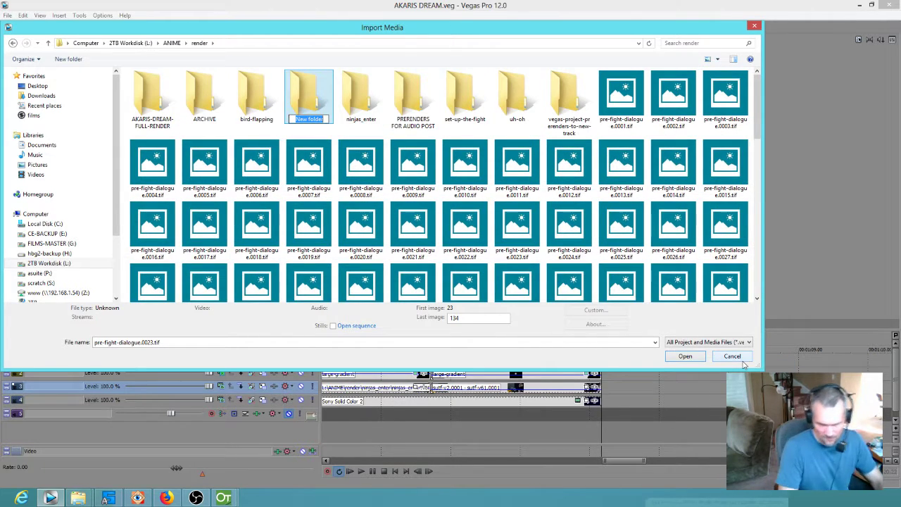
text(pre-fight-dialogue)
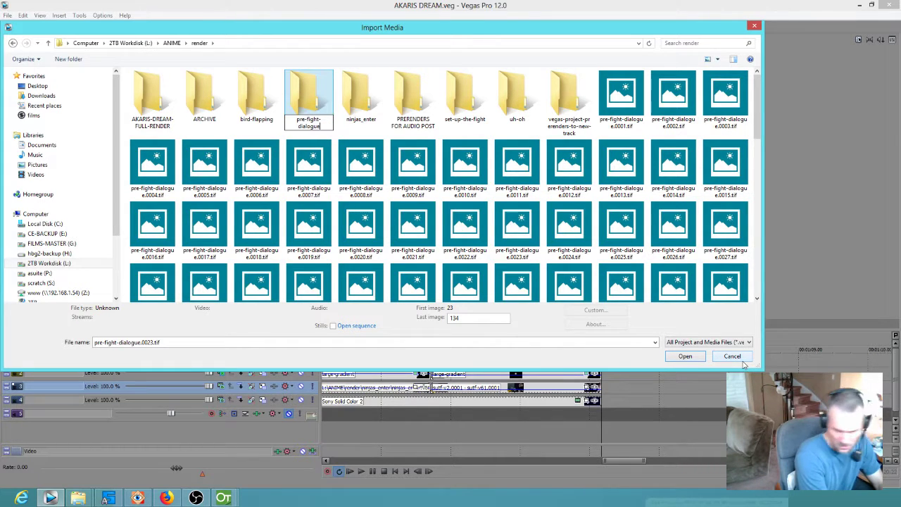
key(Escape)
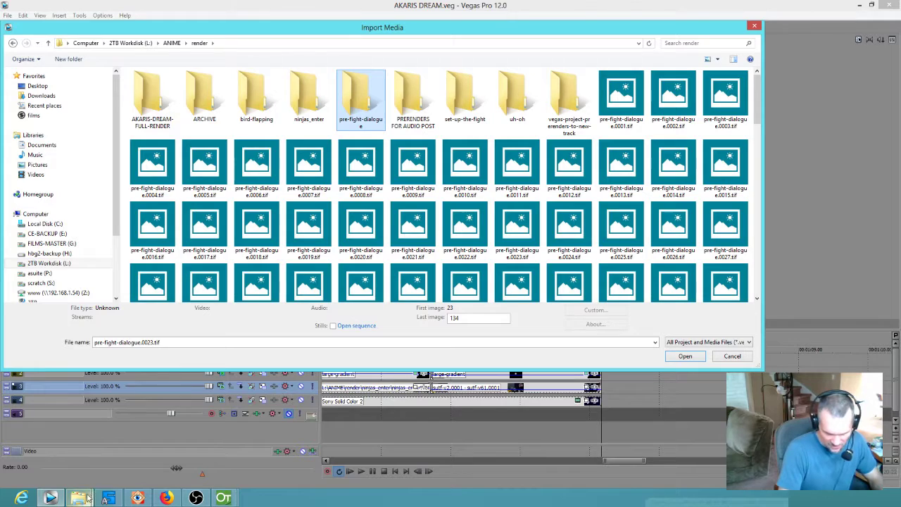
Step: Switch to OpenToonz and check the progress of saving the previewed frames
click(223, 498)
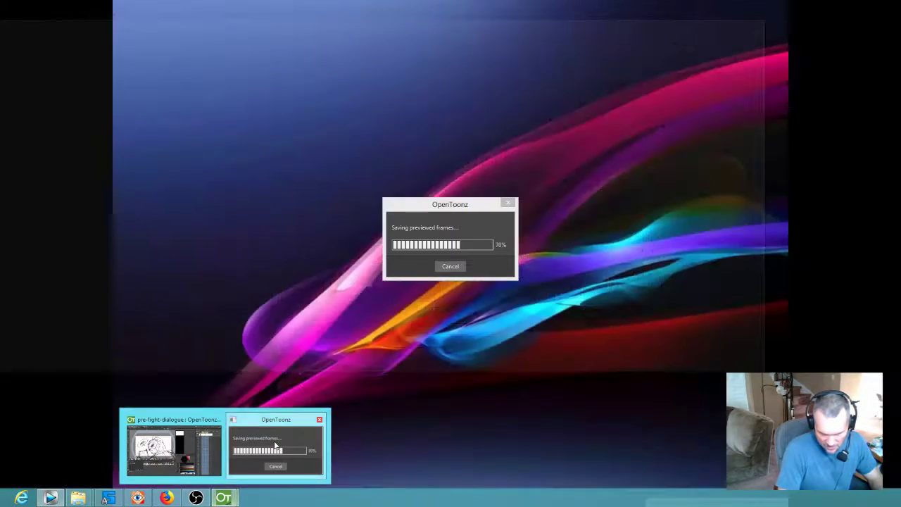
click(279, 448)
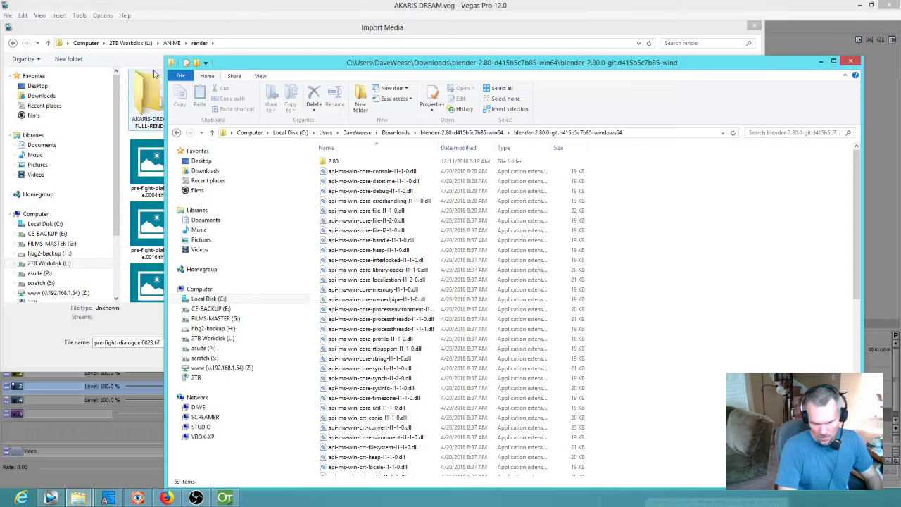
drag(171, 59, 285, 161)
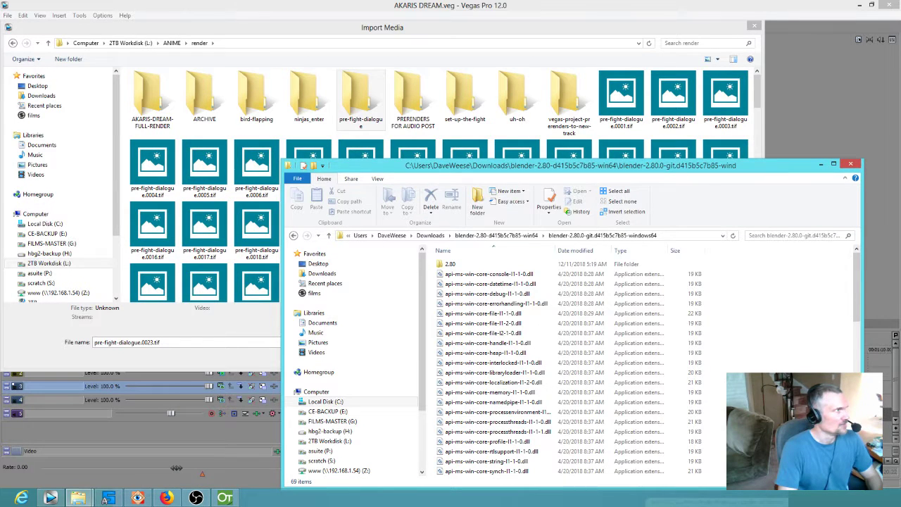
click(166, 498)
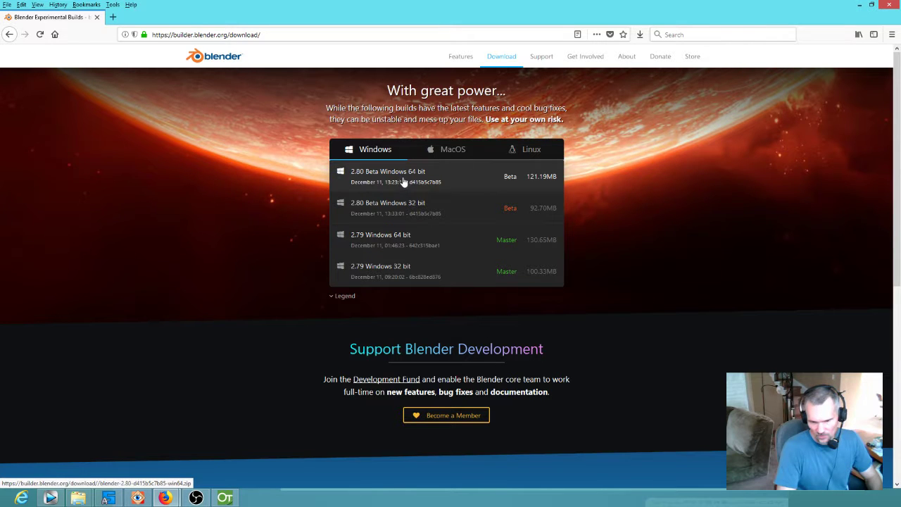
click(889, 5)
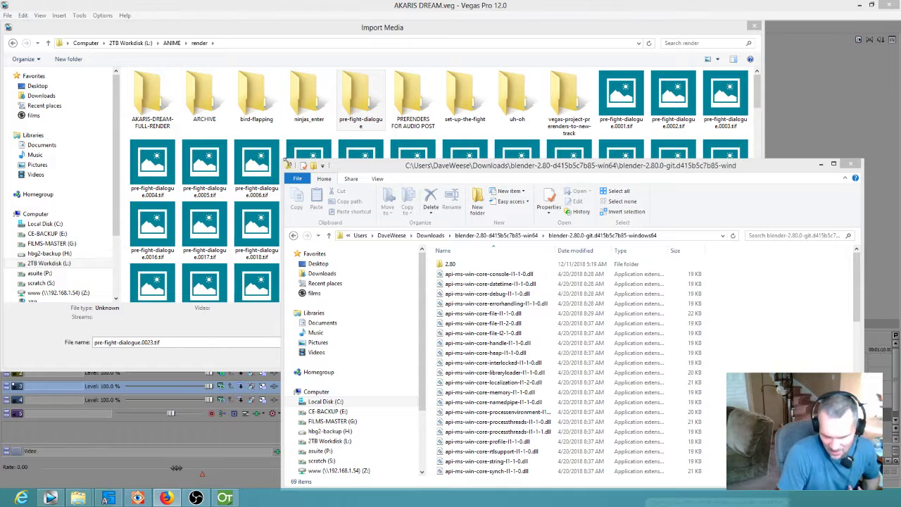
drag(284, 161, 347, 166)
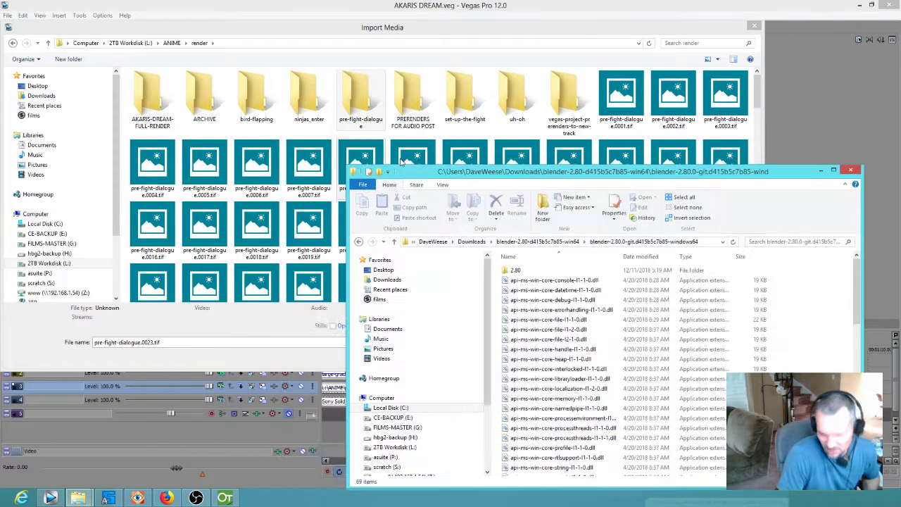
drag(533, 169, 536, 145)
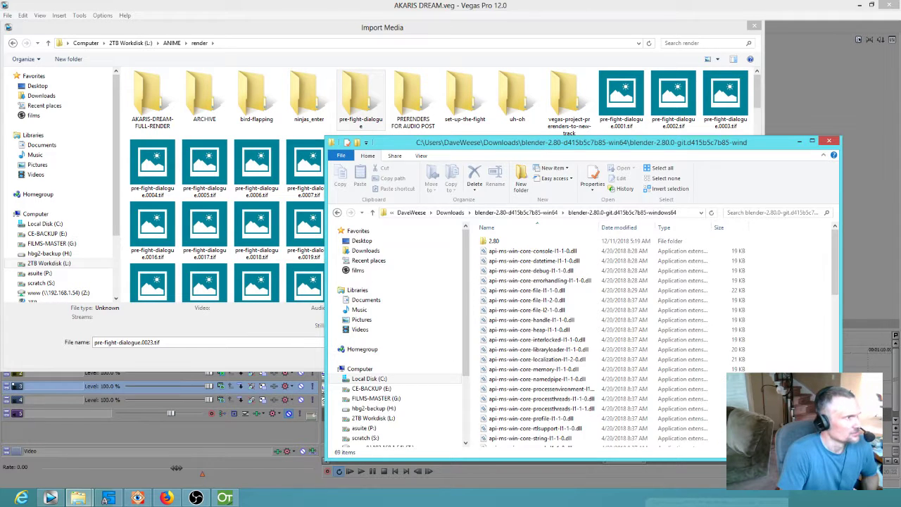
click(431, 377)
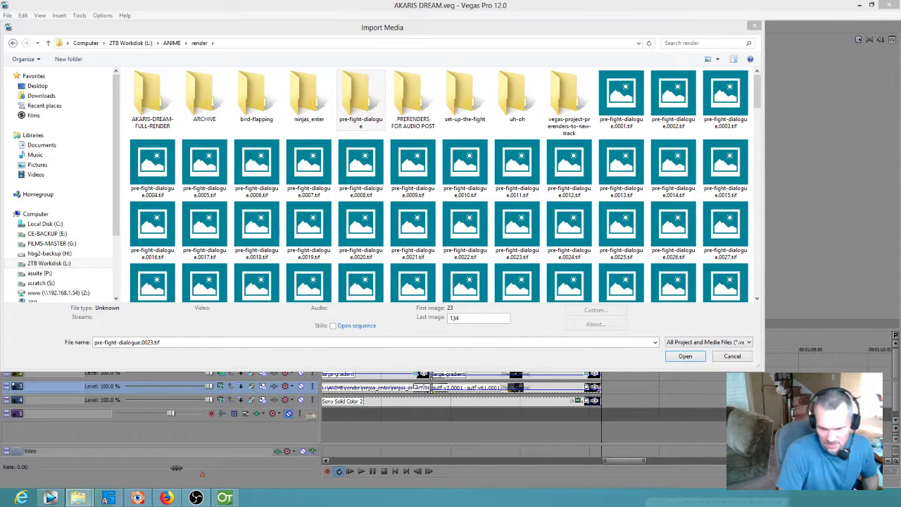
Step: Select the images pre-fight-dialogue.0001.tif through pre-fight-dialogue.0288.tif and move them all into the pre-fight-dialogue folder
click(630, 104)
scroll(629, 171, down, 10)
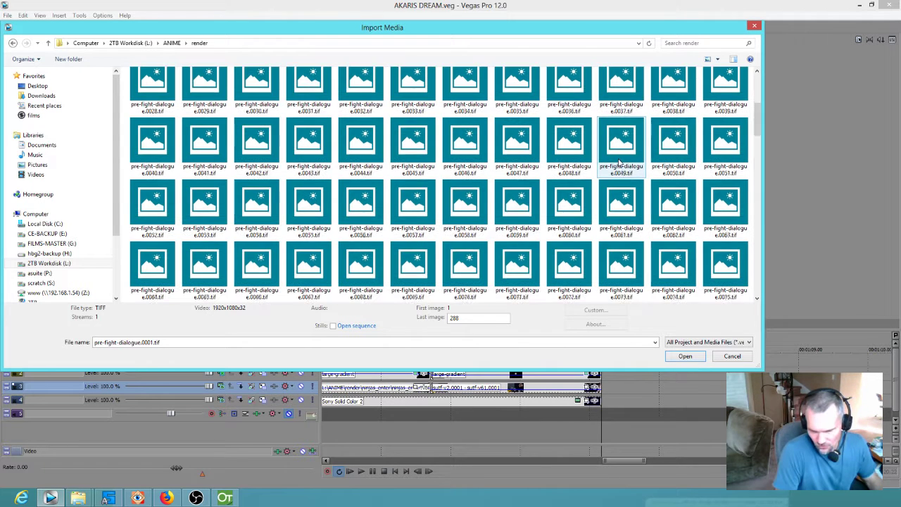
scroll(628, 171, down, 2)
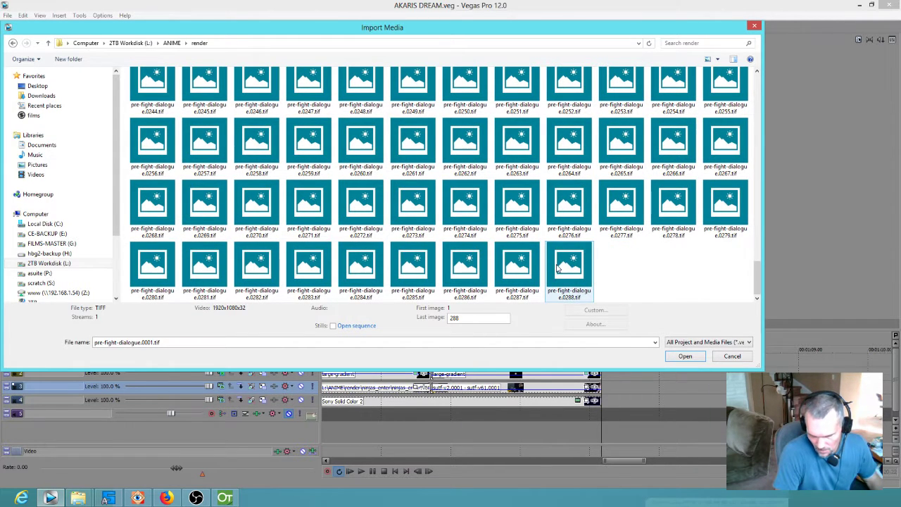
shift+click(572, 266)
scroll(628, 140, up, 12)
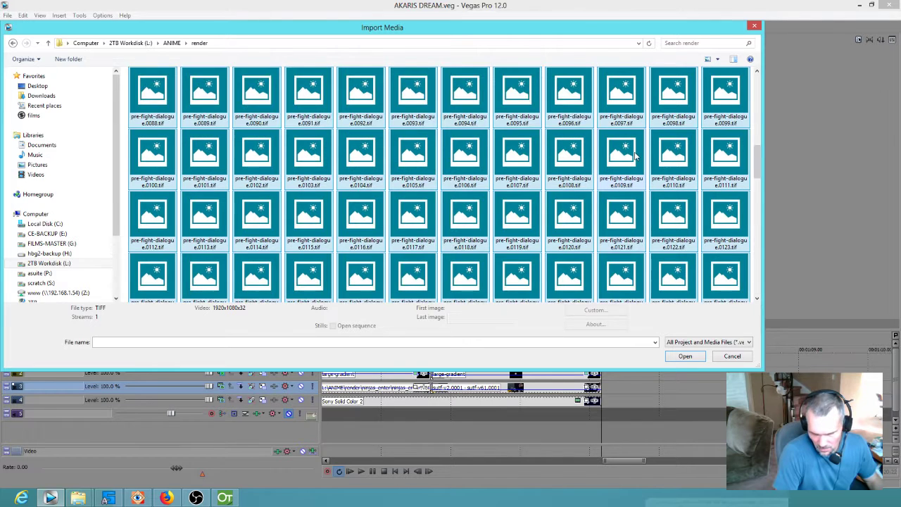
drag(629, 98, 356, 111)
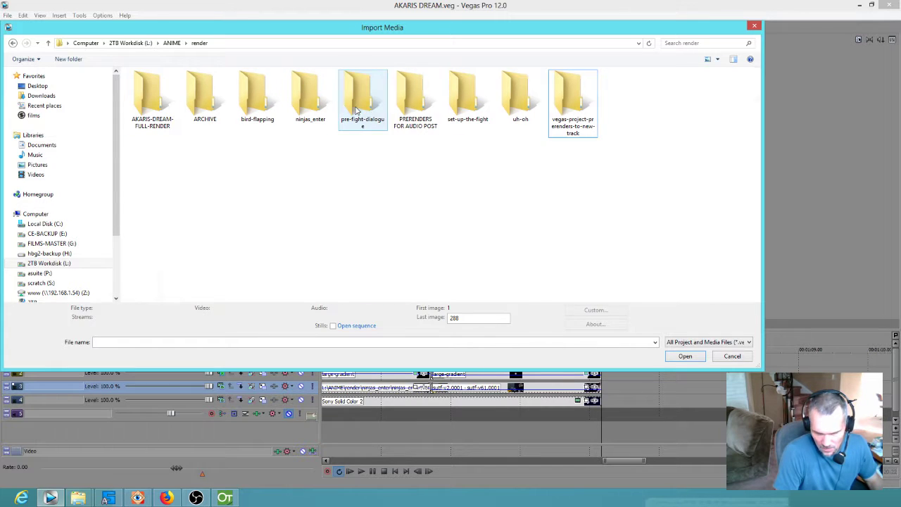
Step: Import the images in the pre-fight-dialogue folder as a still sequence starting at pre-fight-dialogue.0001.tif, with 288 as the last image
double_click(363, 105)
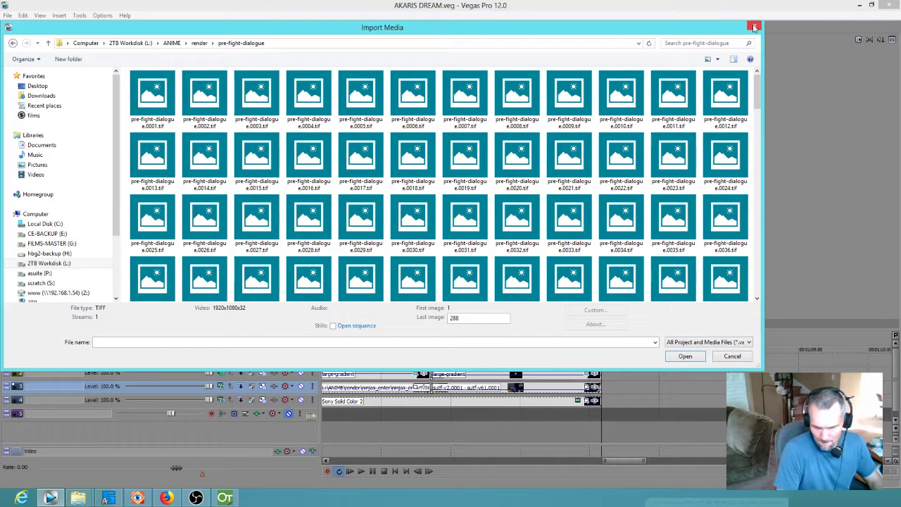
click(147, 102)
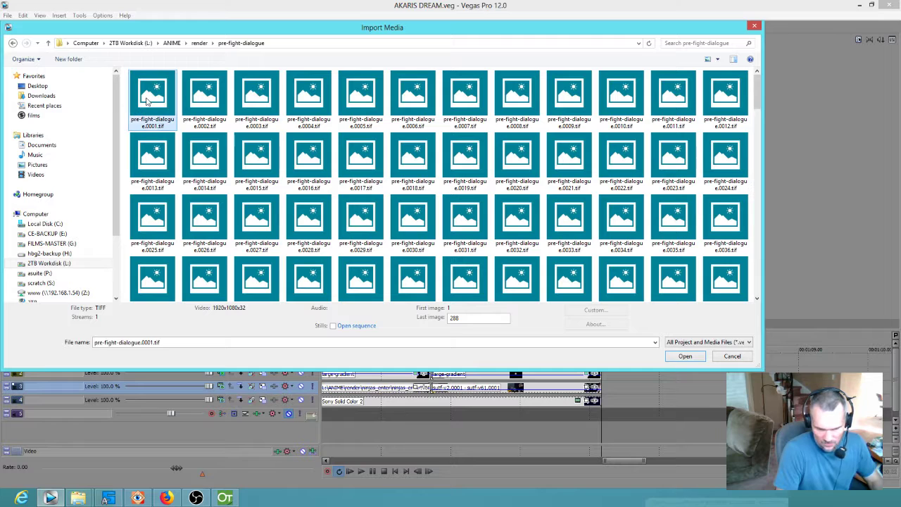
click(459, 318)
double_click(455, 318)
click(333, 326)
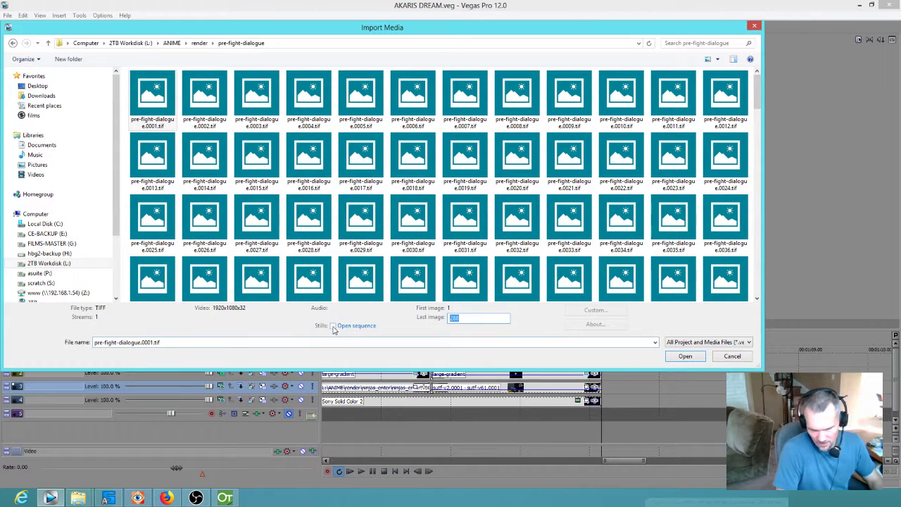
click(685, 356)
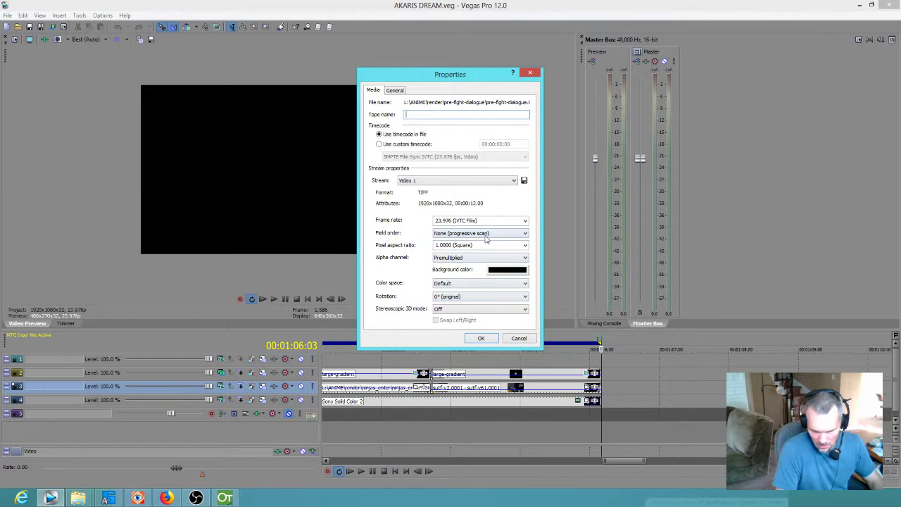
Step: Choose Premultiplied as the imported sequence's alpha channel and accept its media properties
click(479, 259)
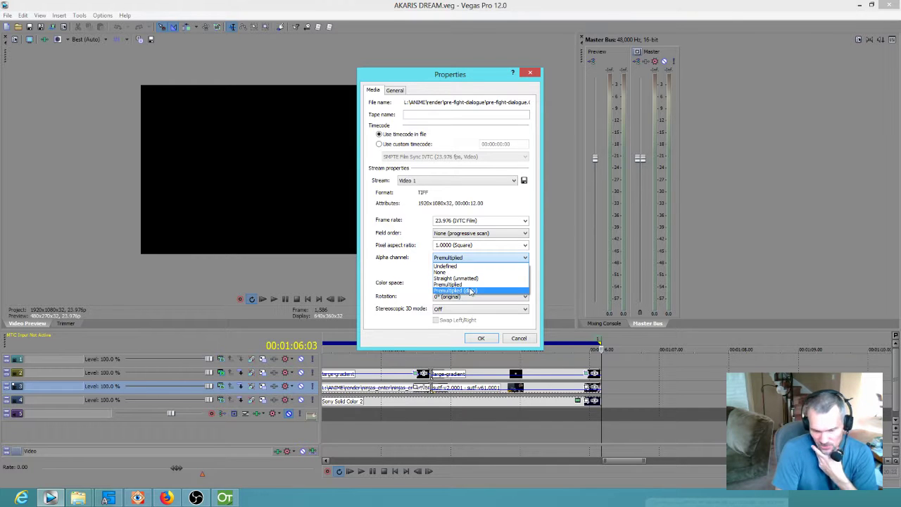
click(470, 290)
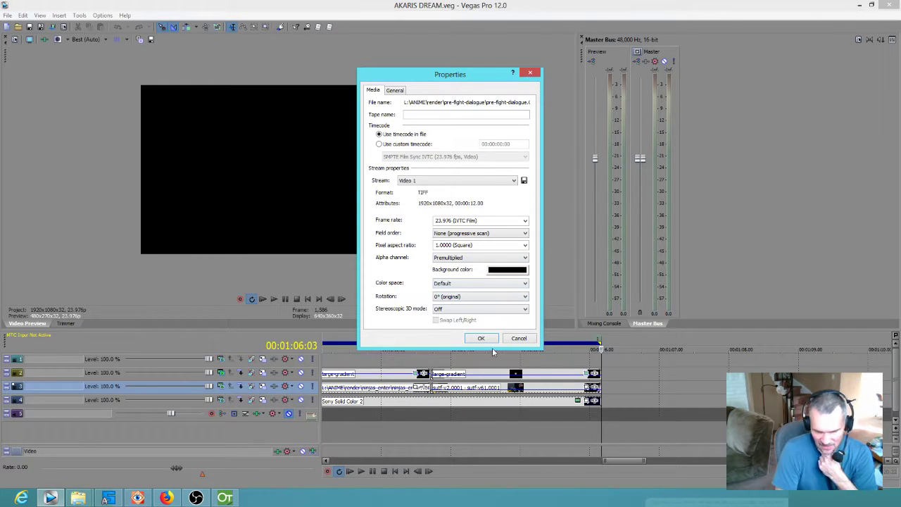
click(483, 339)
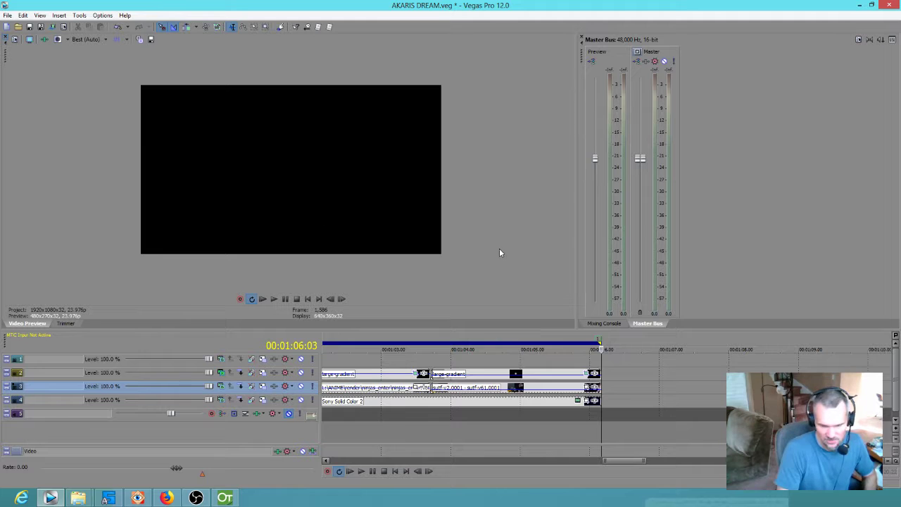
Step: Place the pre-fight-dialogue sequence from the project media on the third video track, right after the existing clips at 00:01:06:03
click(7, 15)
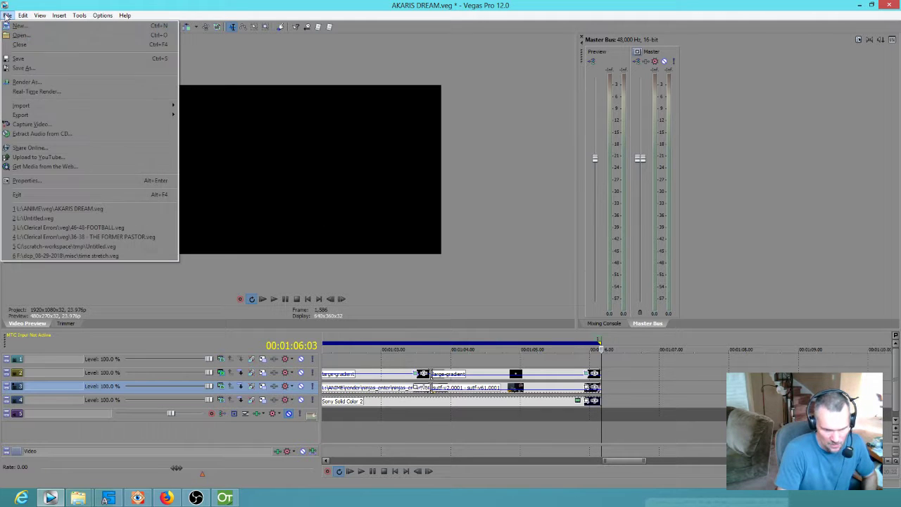
mouse_move(38, 15)
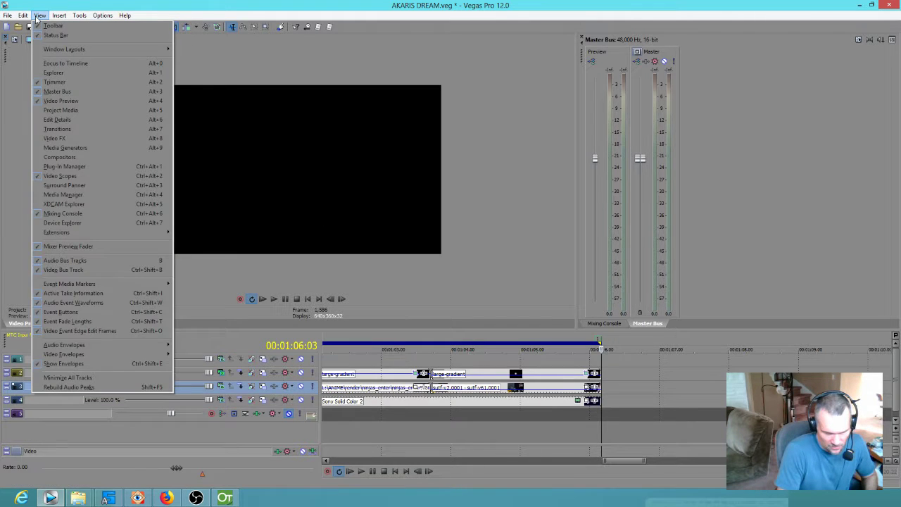
click(79, 113)
drag(531, 275, 849, 332)
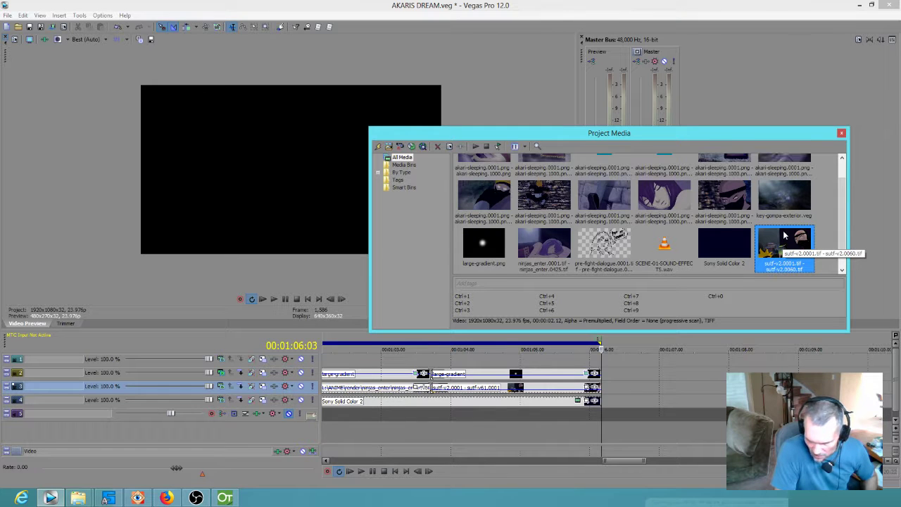
click(611, 244)
drag(603, 250, 610, 251)
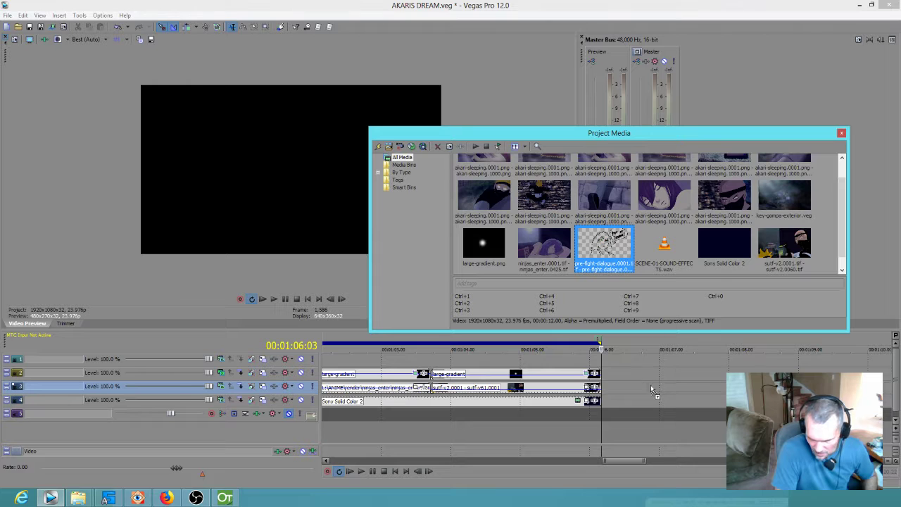
drag(612, 397, 606, 388)
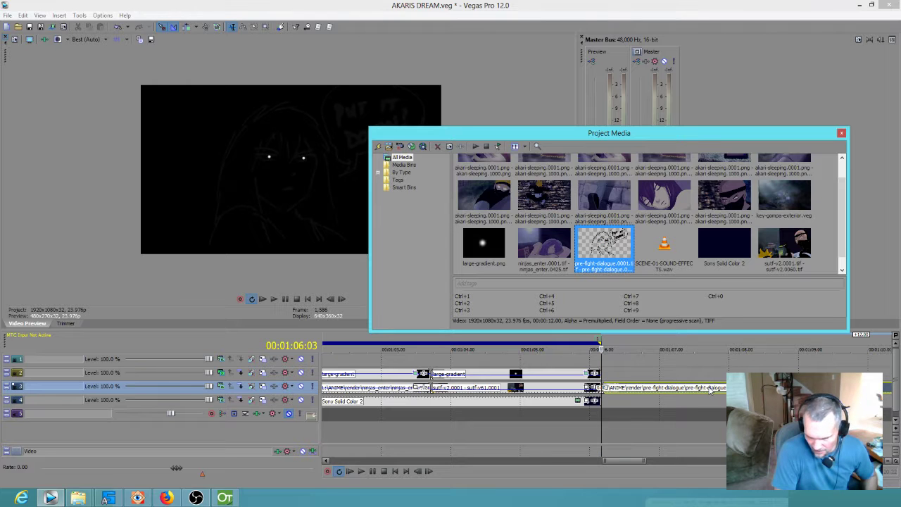
click(842, 133)
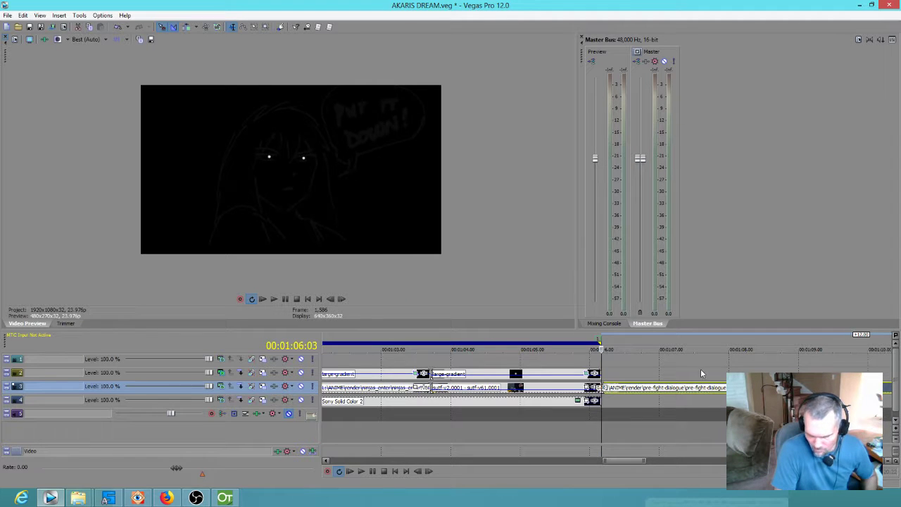
Step: Insert a Sony Solid Color event on the fourth video track at 00:01:06:03 and extend it to the end of the pre-fight-dialogue clip
scroll(701, 373, down, 5)
drag(632, 343, 672, 343)
drag(572, 412, 628, 400)
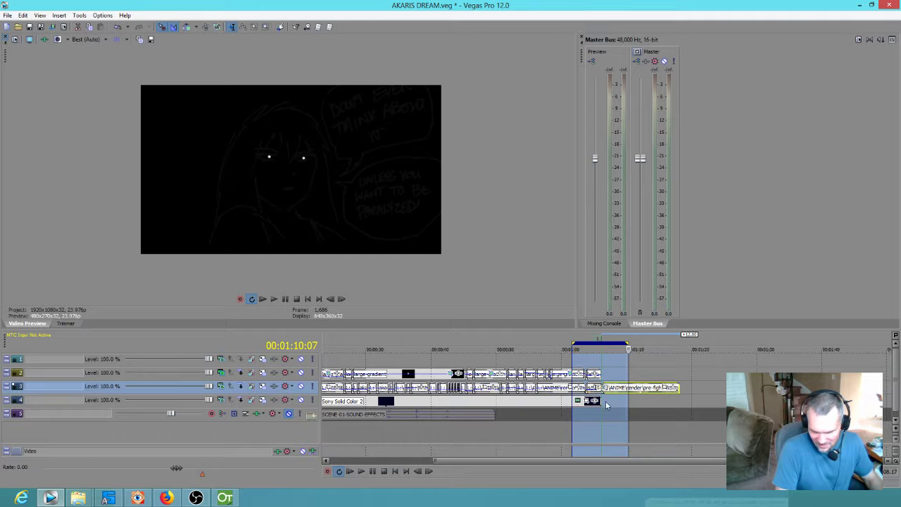
click(611, 400)
scroll(612, 401, up, 4)
right_click(611, 401)
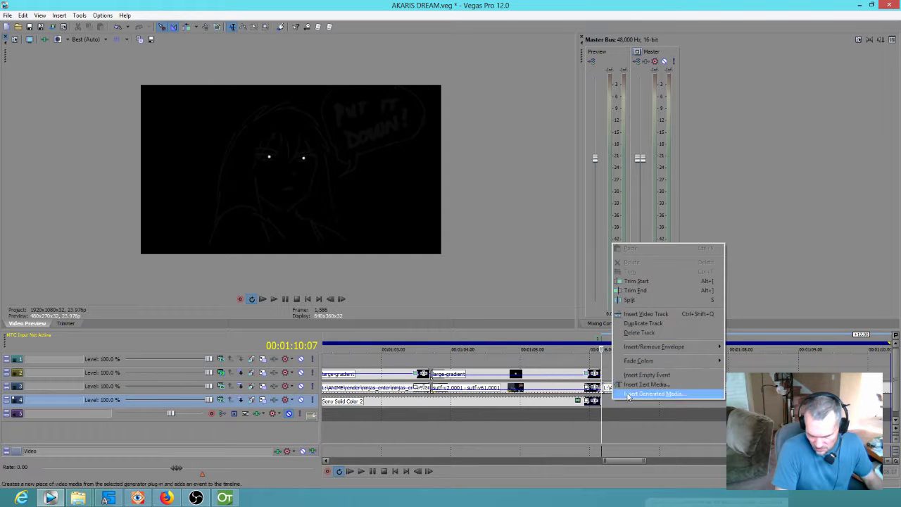
click(667, 394)
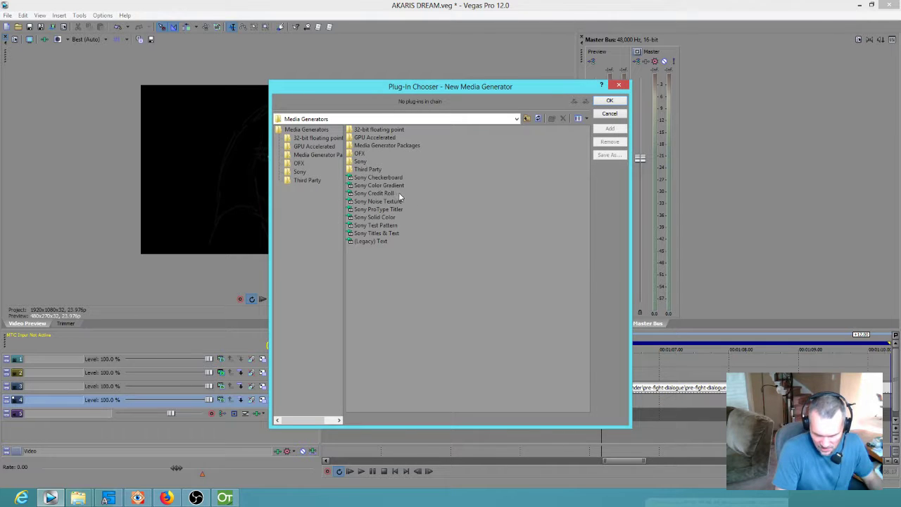
click(388, 219)
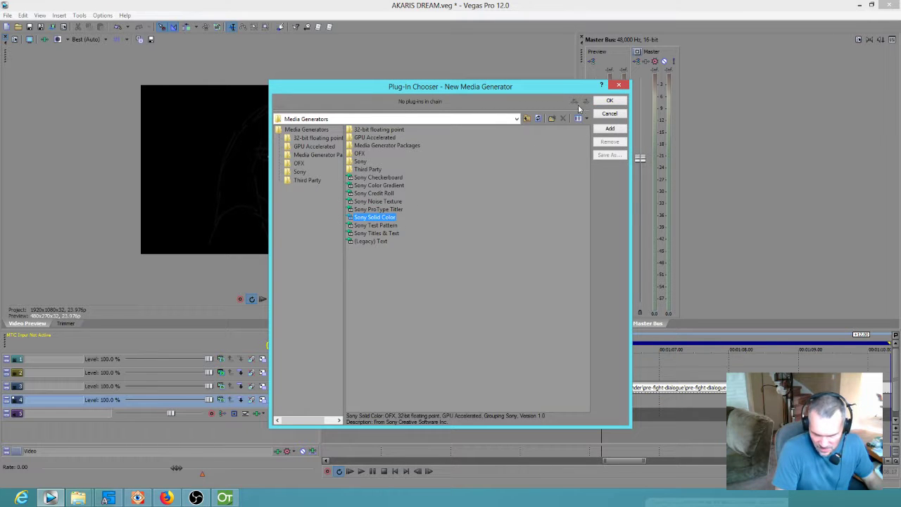
click(610, 100)
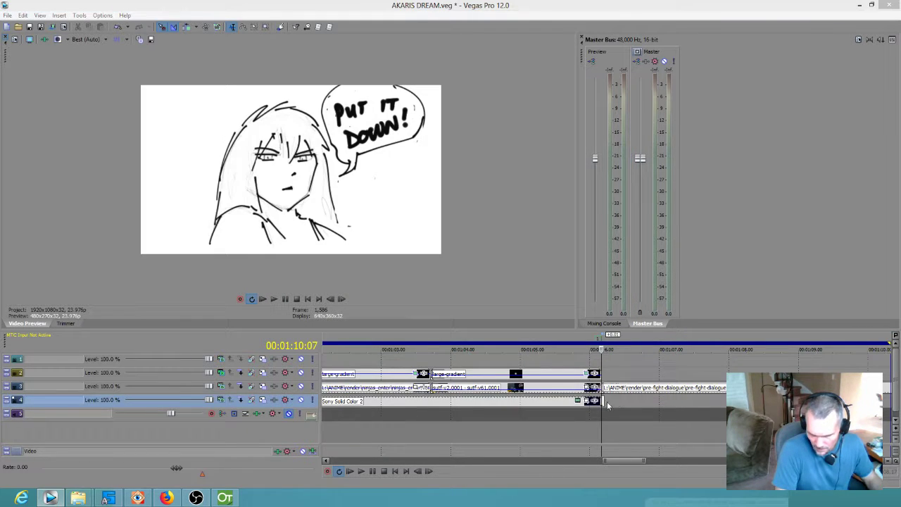
drag(602, 401, 885, 400)
scroll(613, 383, down, 5)
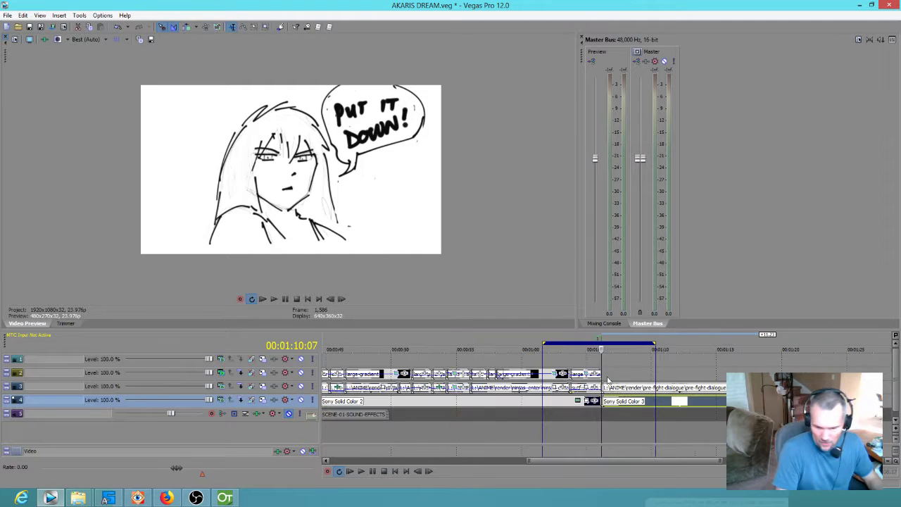
Step: Extend the loop region to span from the start of the timeline to the end of the pre-fight-dialogue clip
drag(655, 344, 758, 343)
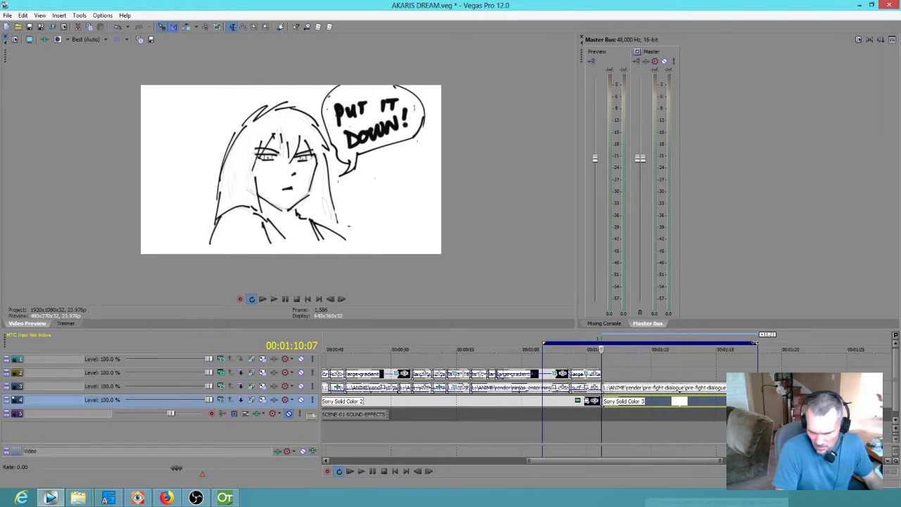
drag(544, 344, 278, 356)
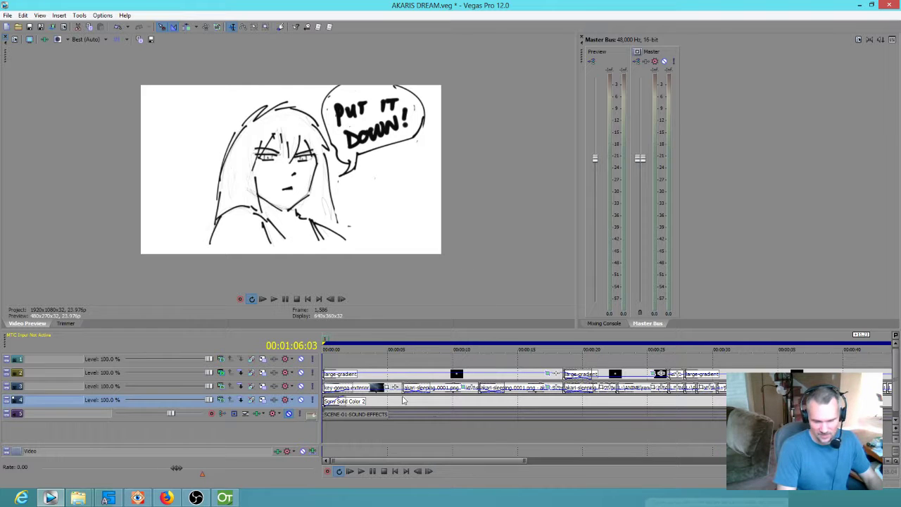
click(678, 432)
scroll(666, 424, down, 3)
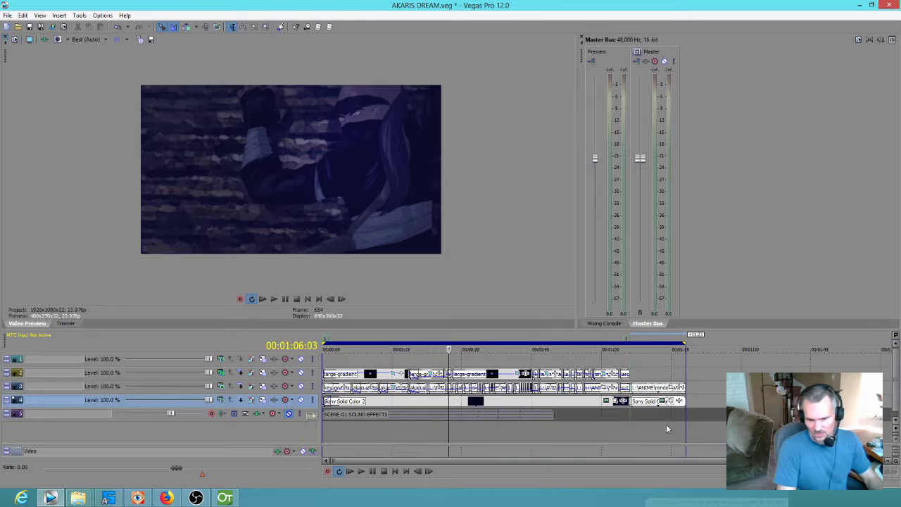
Step: Scrub back and forth through the pre-fight-dialogue clip to review its storyboard drawings
drag(583, 420, 684, 426)
scroll(685, 426, up, 5)
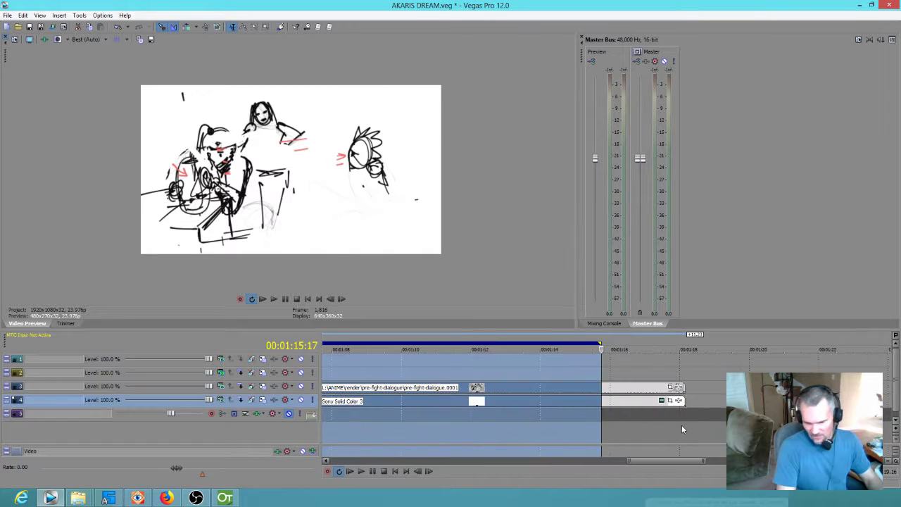
drag(568, 419, 508, 415)
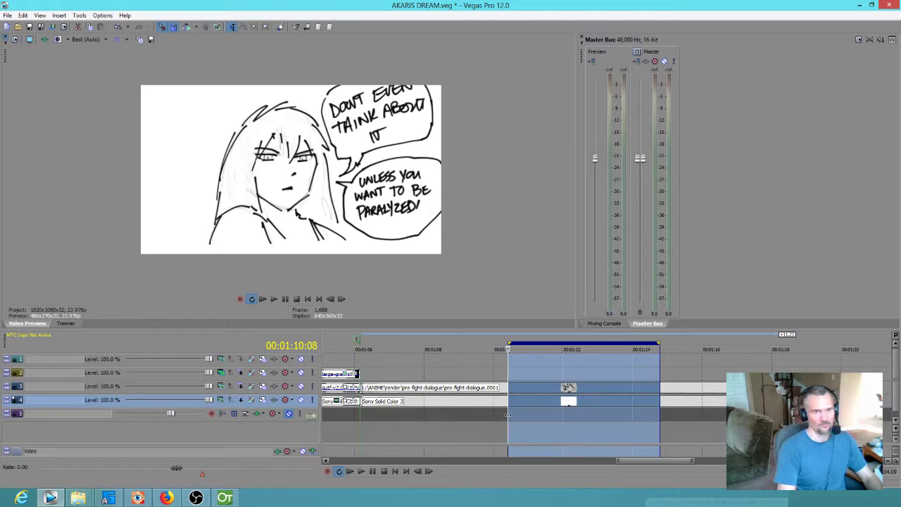
drag(508, 416, 725, 414)
scroll(554, 398, down, 5)
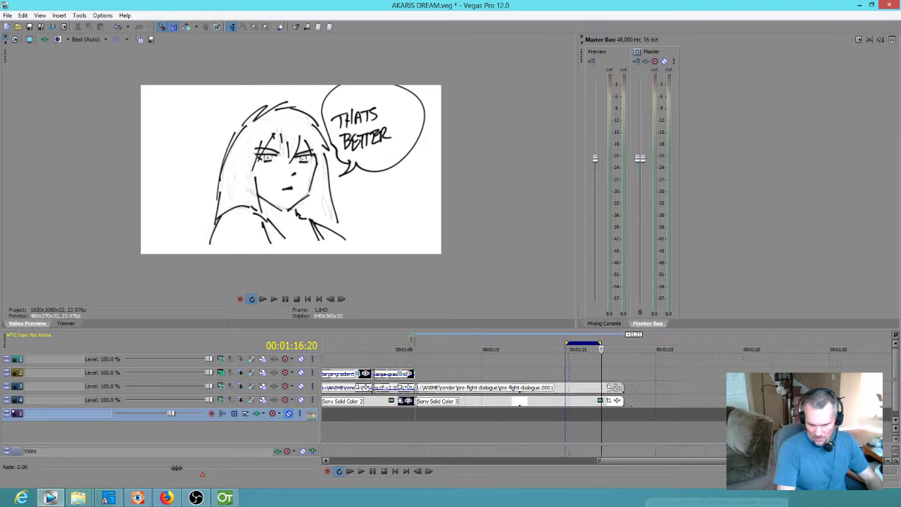
Step: Loop playback from about 00:00:55 to the end of the pre-fight-dialogue clip to review the transition into the storyboard
click(415, 413)
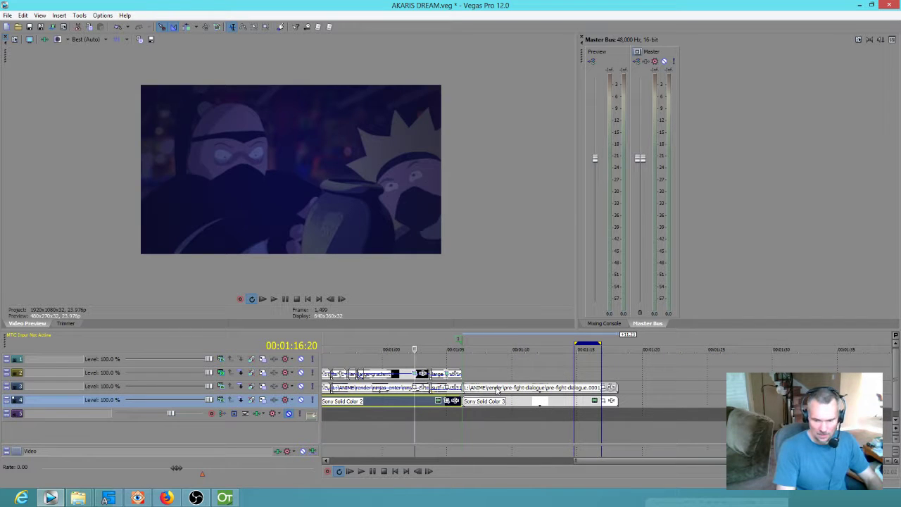
drag(574, 343, 366, 319)
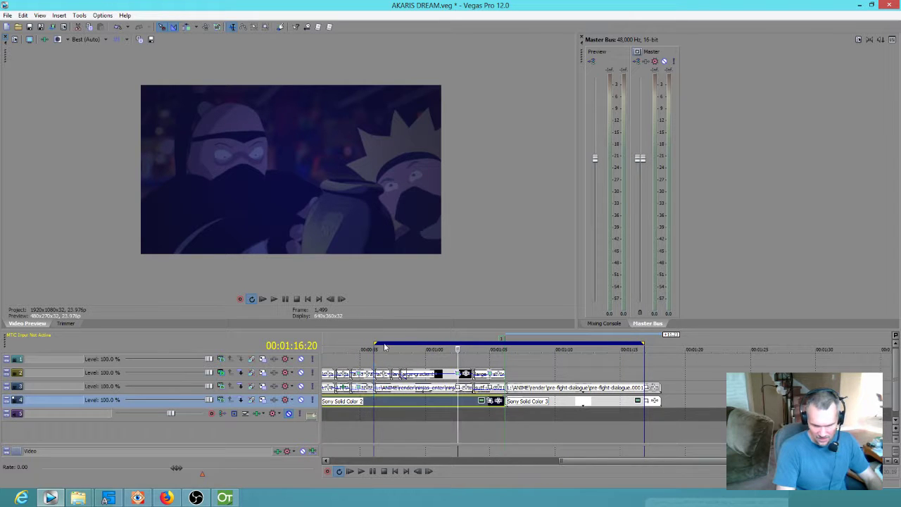
click(378, 433)
key(space)
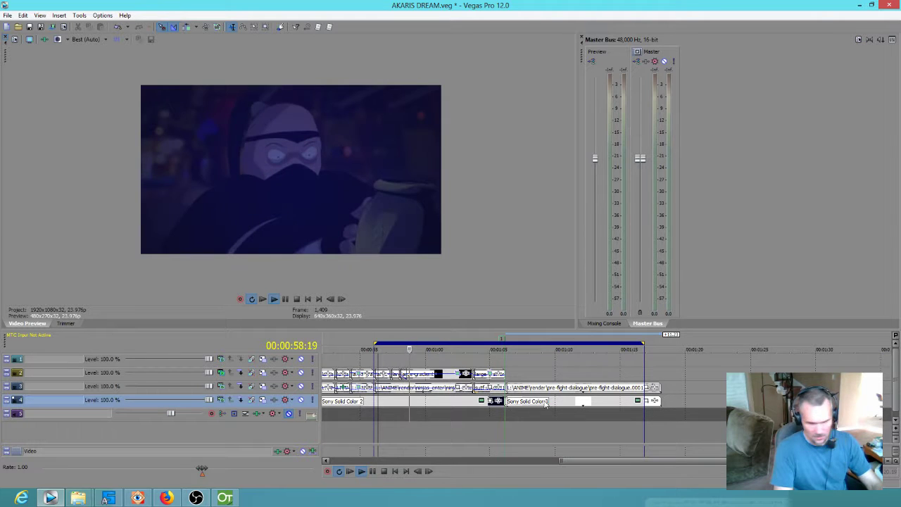
drag(647, 344, 662, 344)
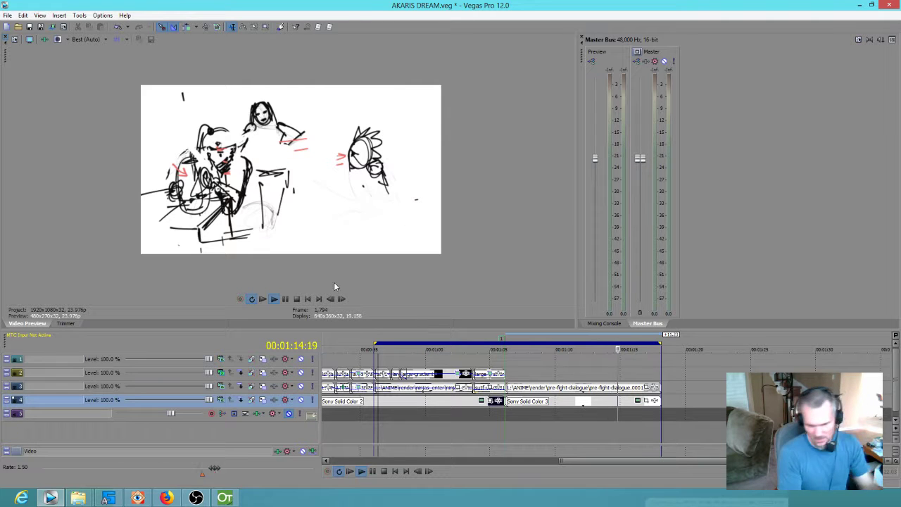
Step: Speed up the looped playback to a rate of 4.00, and stop it after checking the pacing
click(545, 401)
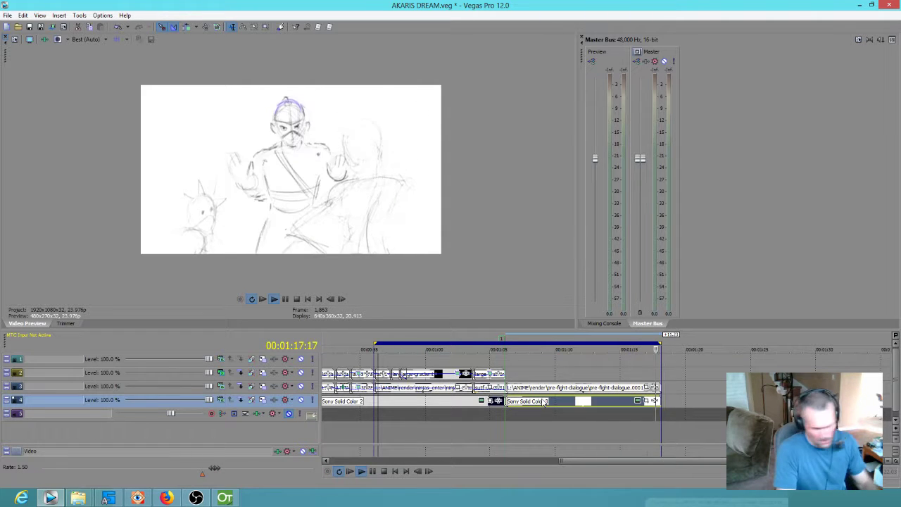
key(l)
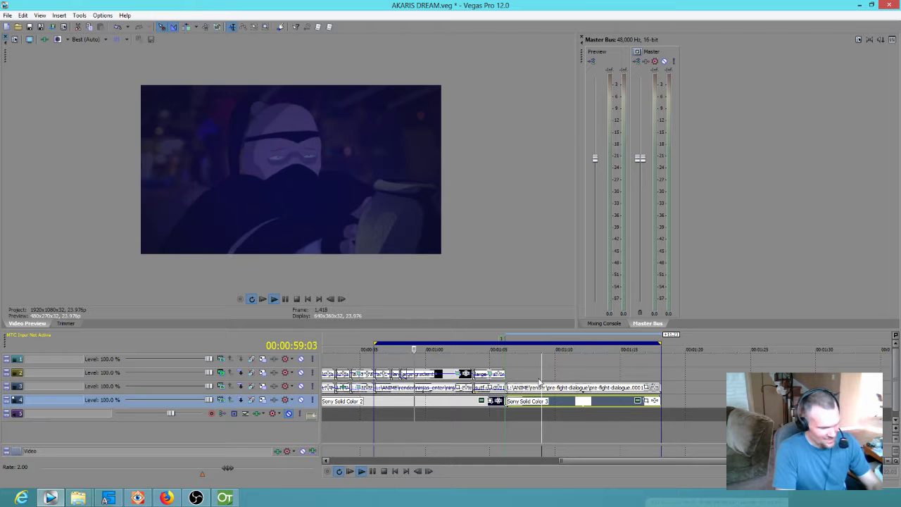
key(l)
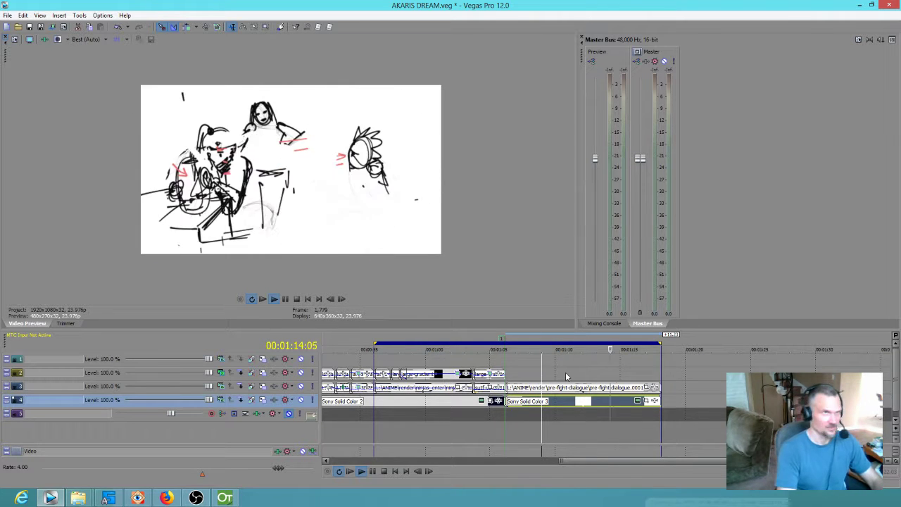
key(space)
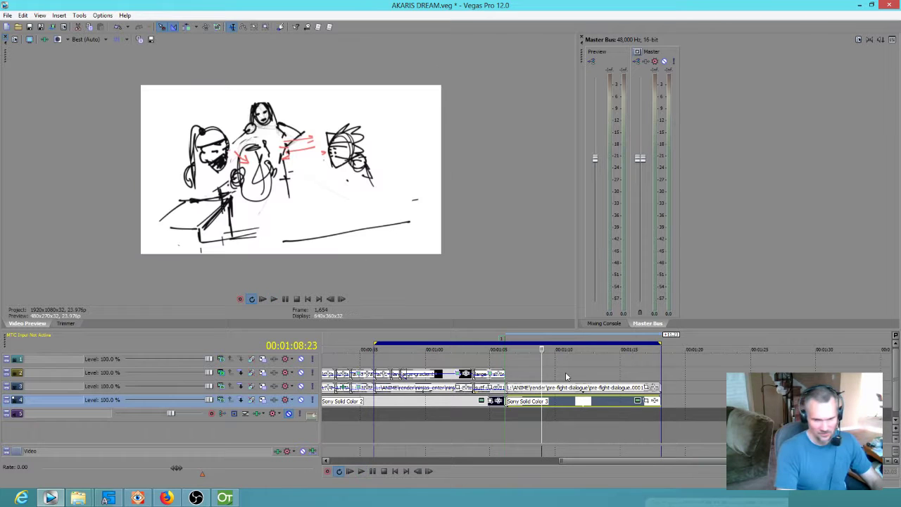
Step: Scrub through the first half of the pre-fight-dialogue clip to examine the timing of its dialogue drawings
drag(548, 369, 508, 356)
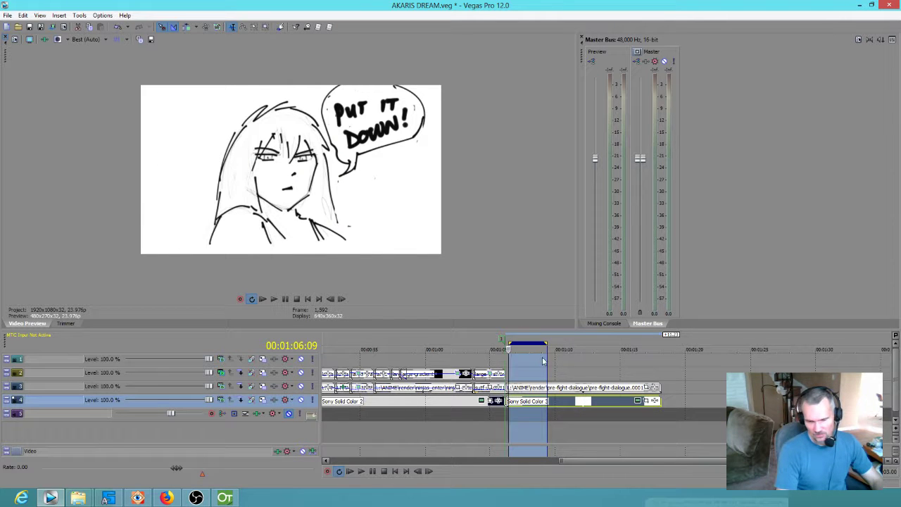
drag(520, 375, 566, 381)
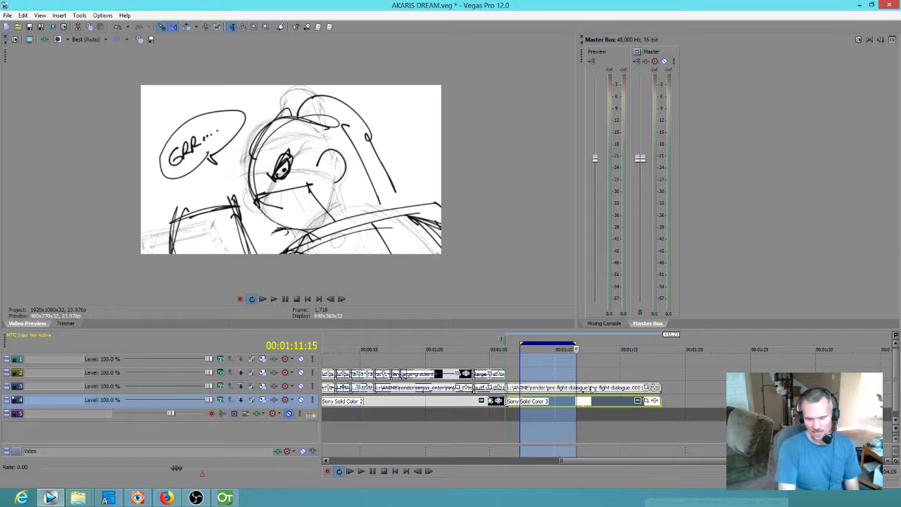
click(594, 386)
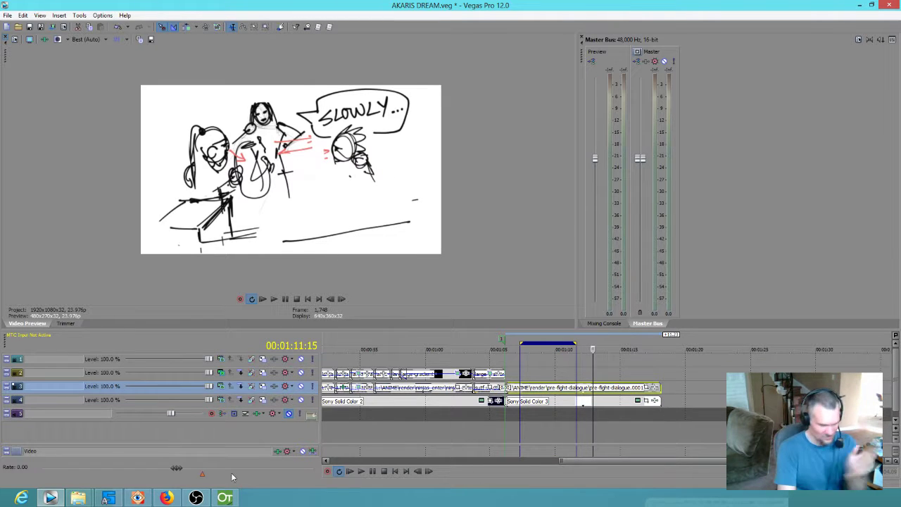
Step: Switch to OpenToonz, close the rendered frames preview and play the pre-fight-dialogue scene from frame 1
key(alt+Tab)
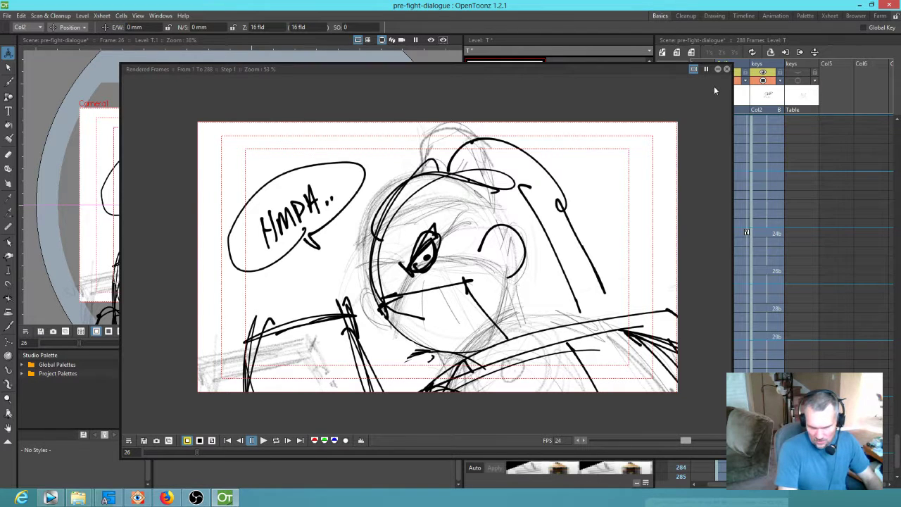
click(728, 69)
click(680, 159)
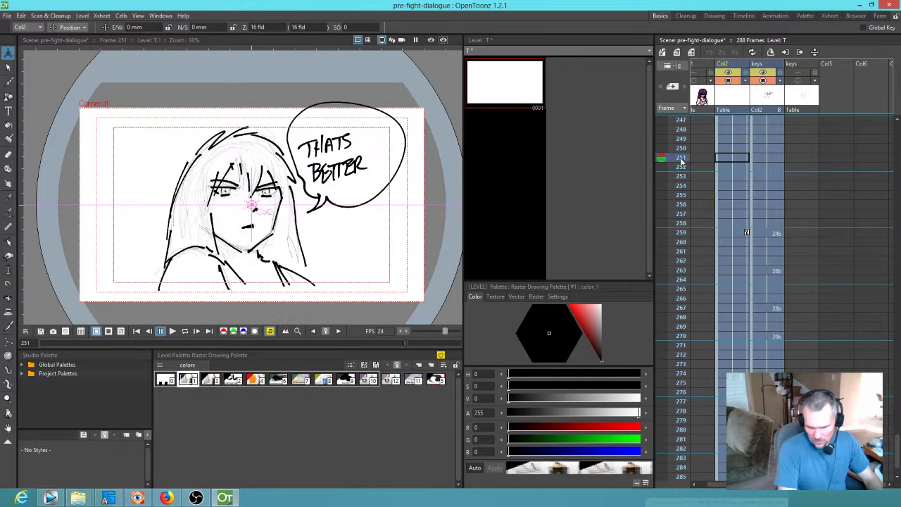
scroll(679, 158, up, 15)
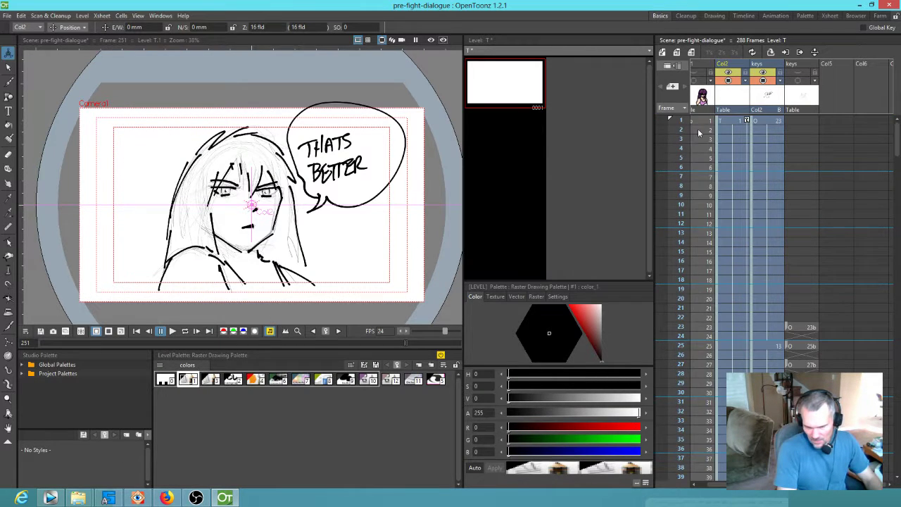
click(682, 123)
key(p)
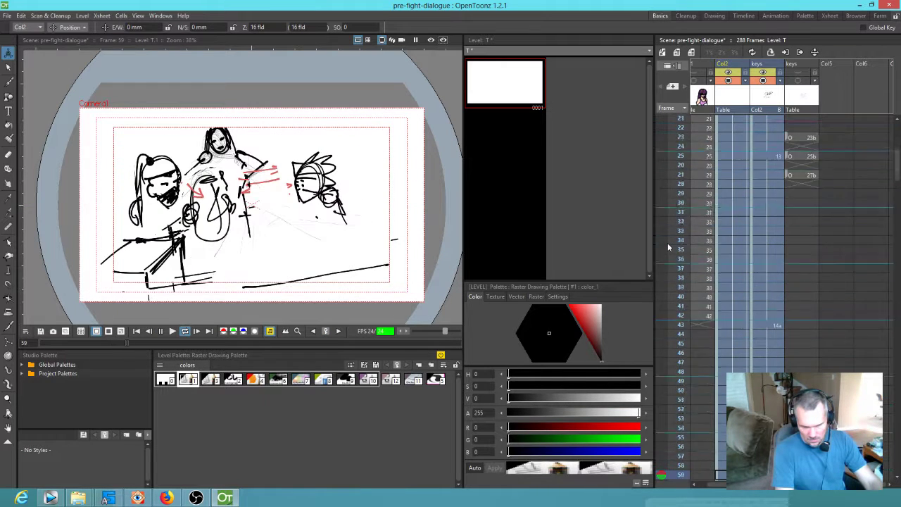
Step: Replay the scene from frame 1 to check how long the opening drawings are held
scroll(717, 240, up, 3)
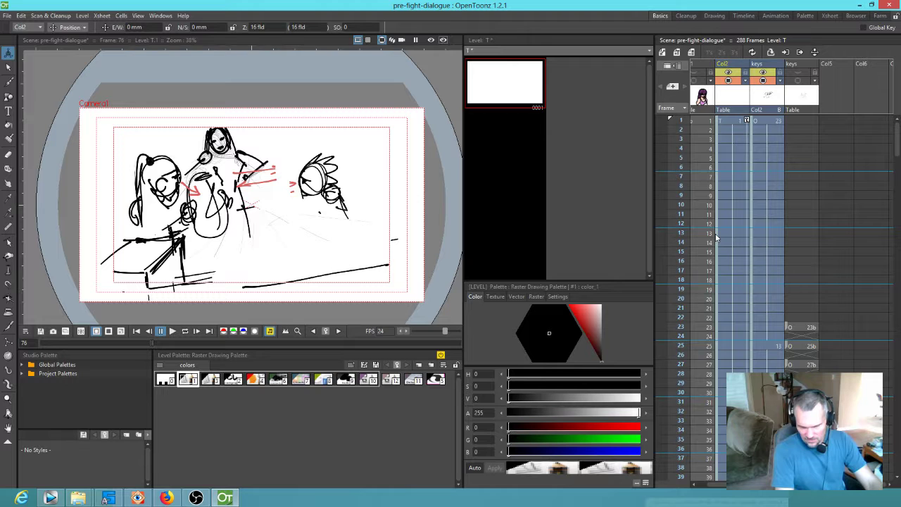
click(682, 122)
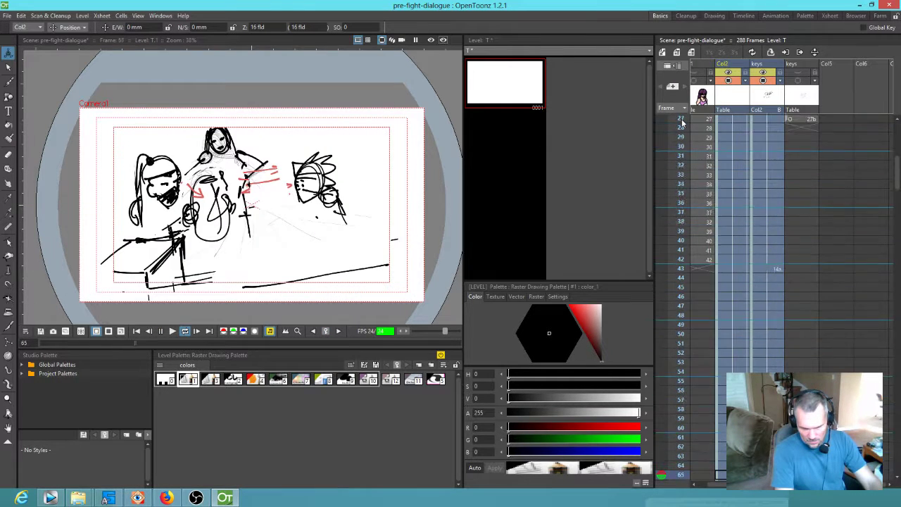
key(p)
Step: Extend the hold of drawing 13 in the keys column by 6 frames, through frame 48, and play the scene to check it
scroll(732, 212, up, 3)
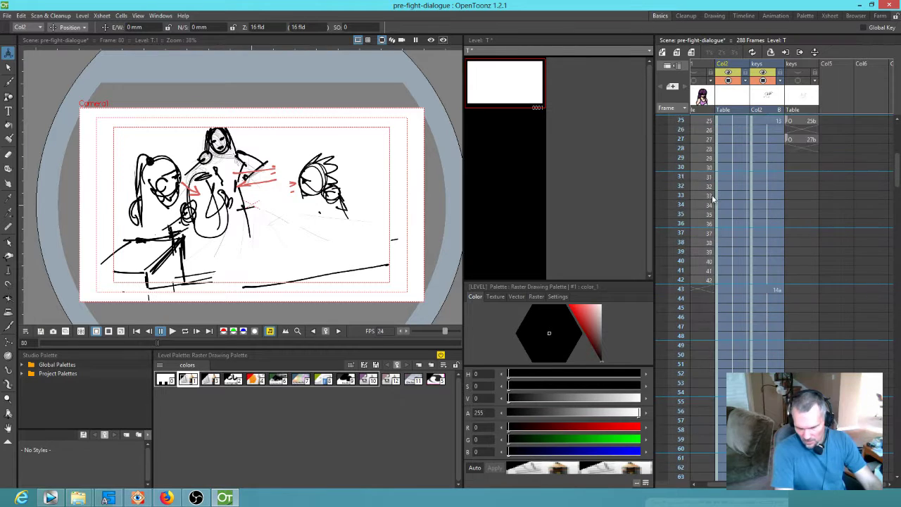
scroll(732, 188, up, 10)
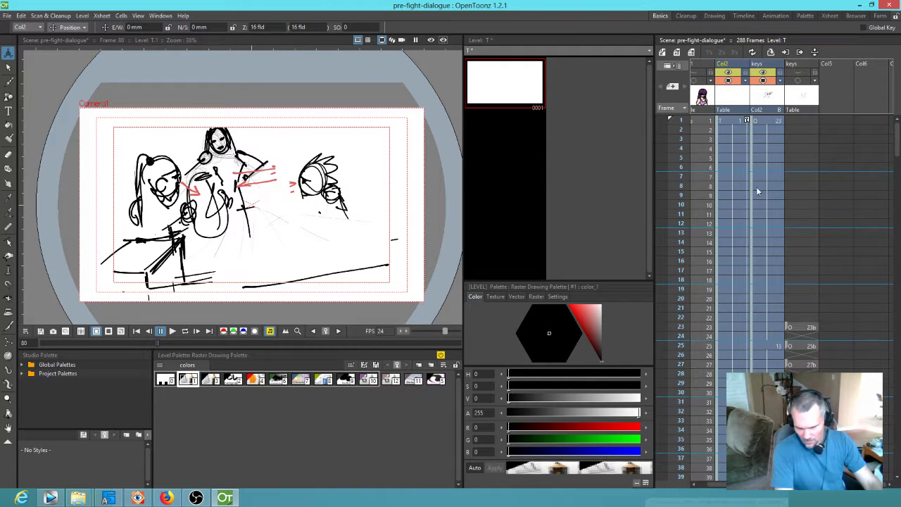
click(772, 344)
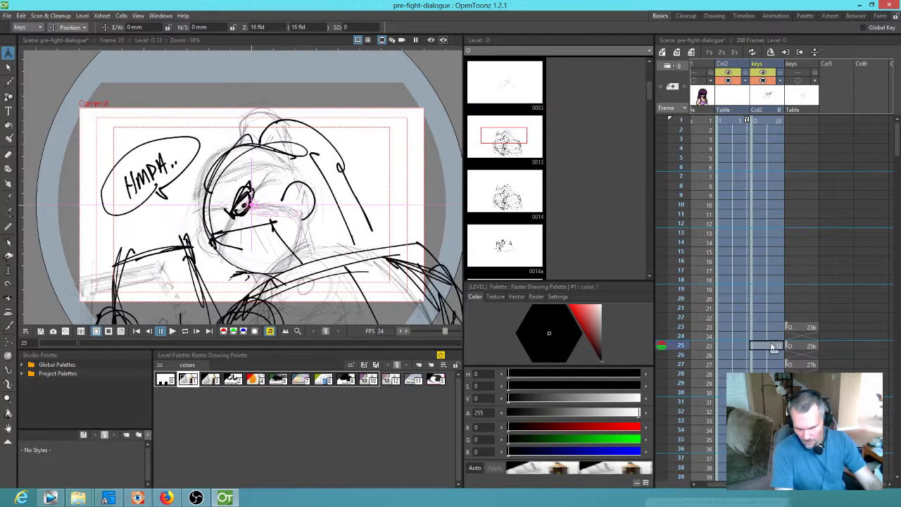
scroll(769, 342, down, 3)
key(Return)
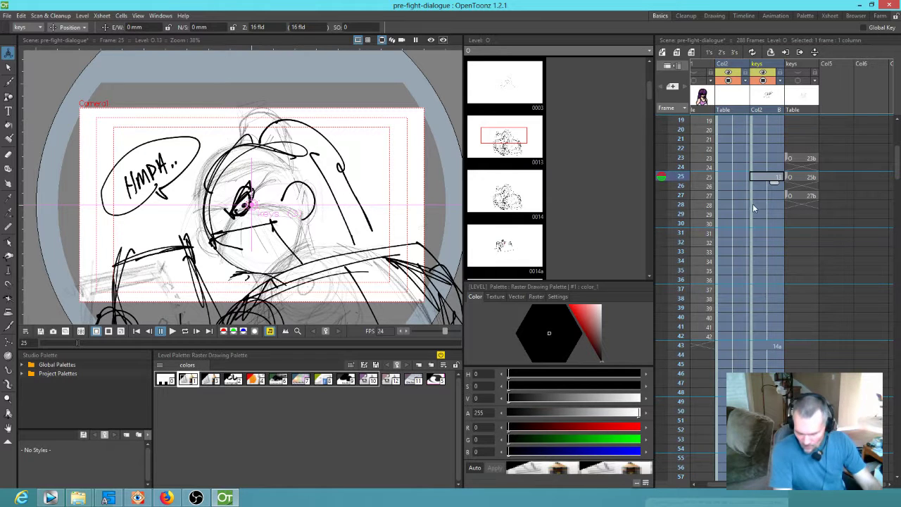
click(775, 338)
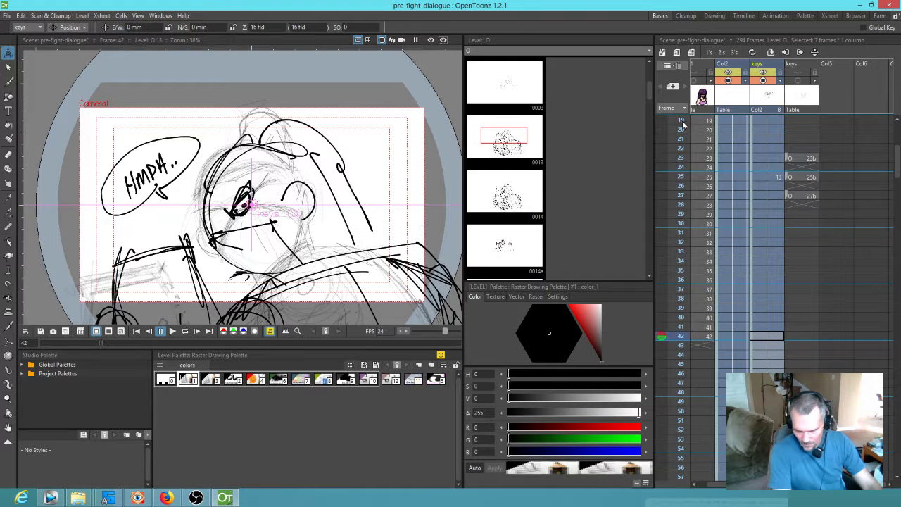
key(l)
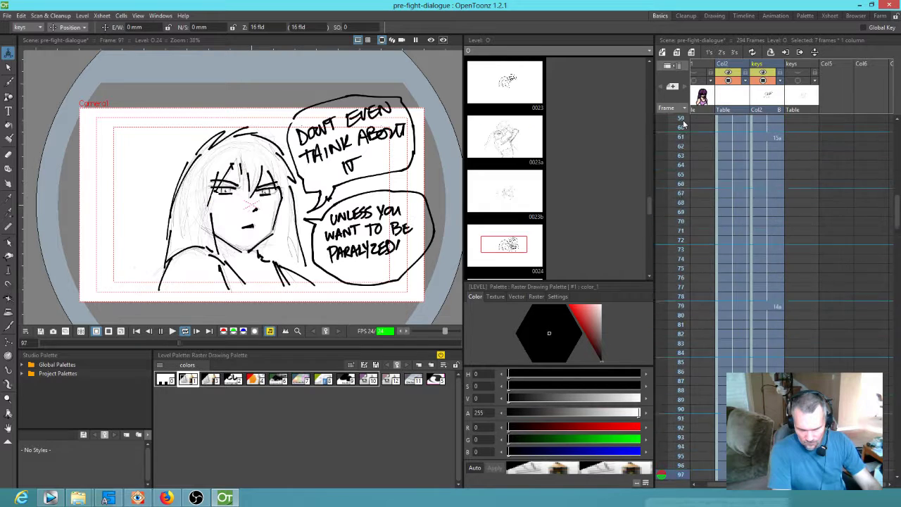
Step: Replay the scene from the start to check the pacing of the first dialogue drawings
key(l)
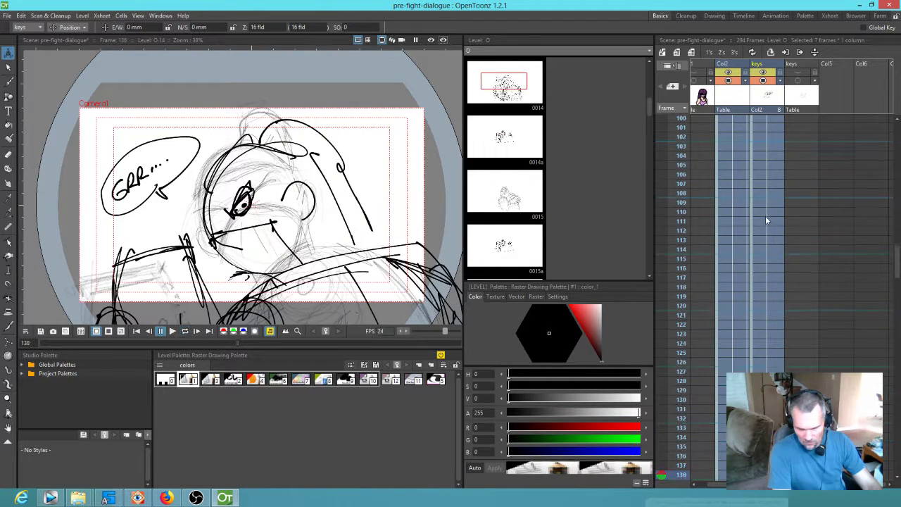
scroll(766, 220, up, 15)
click(681, 122)
key(l)
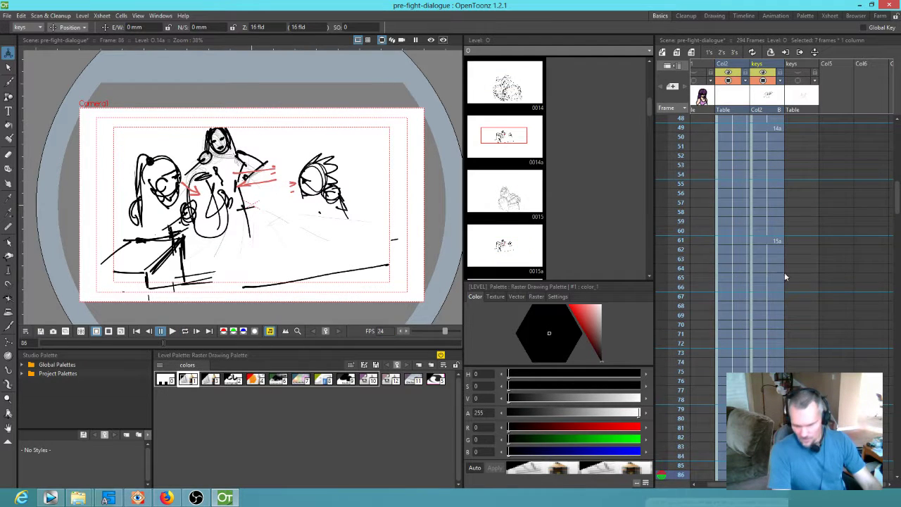
Step: Extend the hold of drawing 14a at frame 49 by 6 frames, through frame 66, and play from there
scroll(764, 221, up, 5)
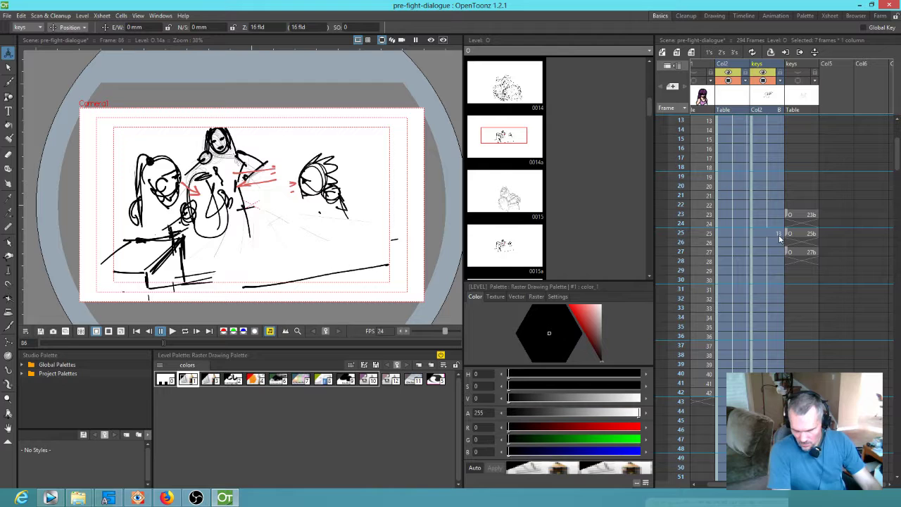
click(779, 234)
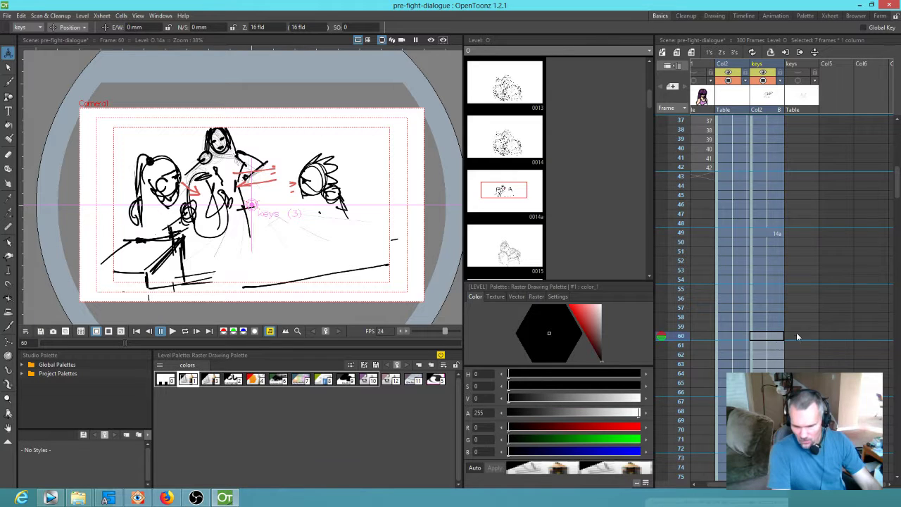
click(768, 233)
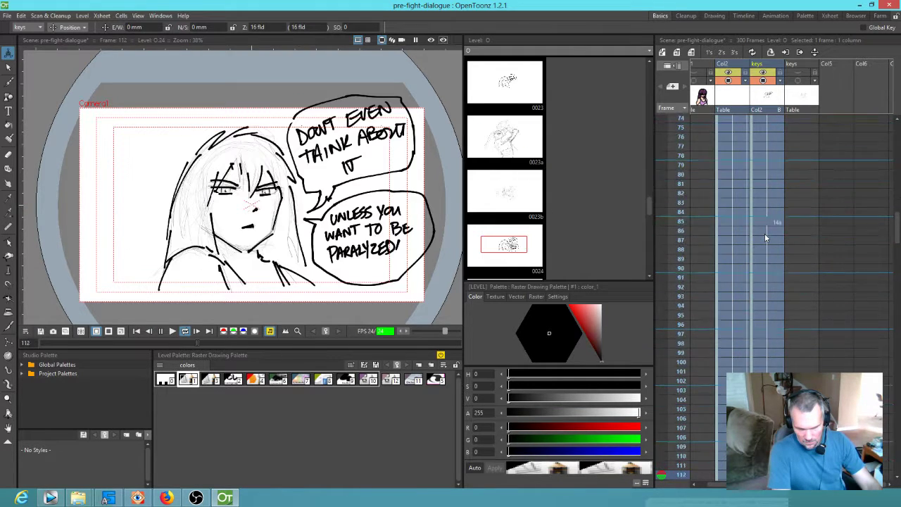
Step: Extend the hold of drawing 14a at frame 85 in the keys column by 6 frames, through frame 108
scroll(782, 266, up, 5)
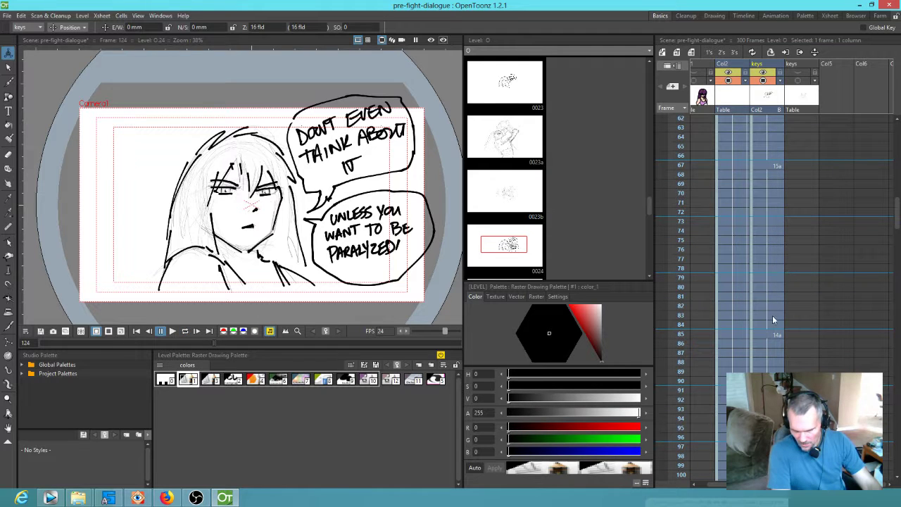
click(767, 334)
key(p)
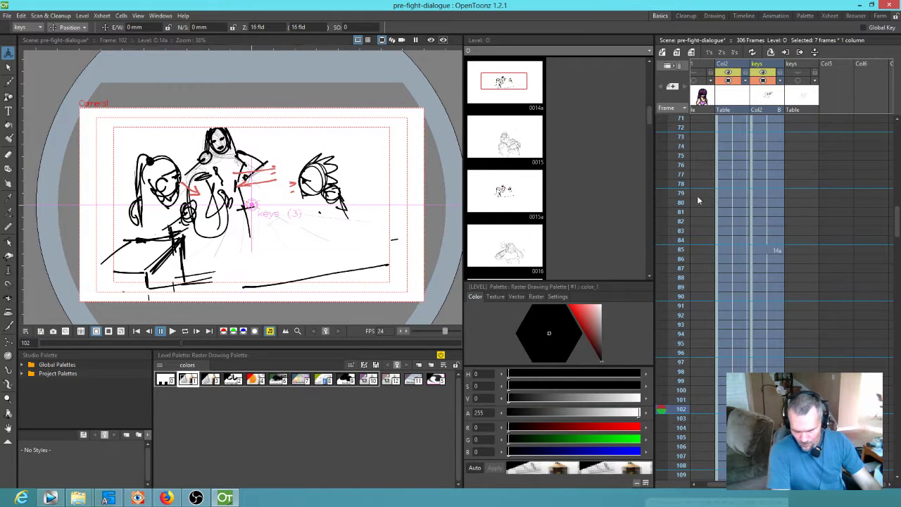
Step: Play the scene from frame 1 to check the extended holds and the dialogue drawings that follow
scroll(741, 184, up, 15)
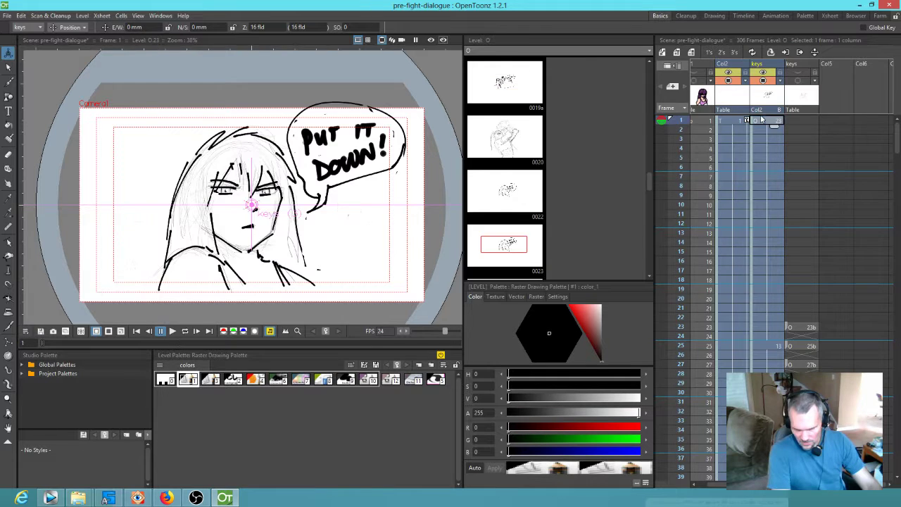
click(759, 124)
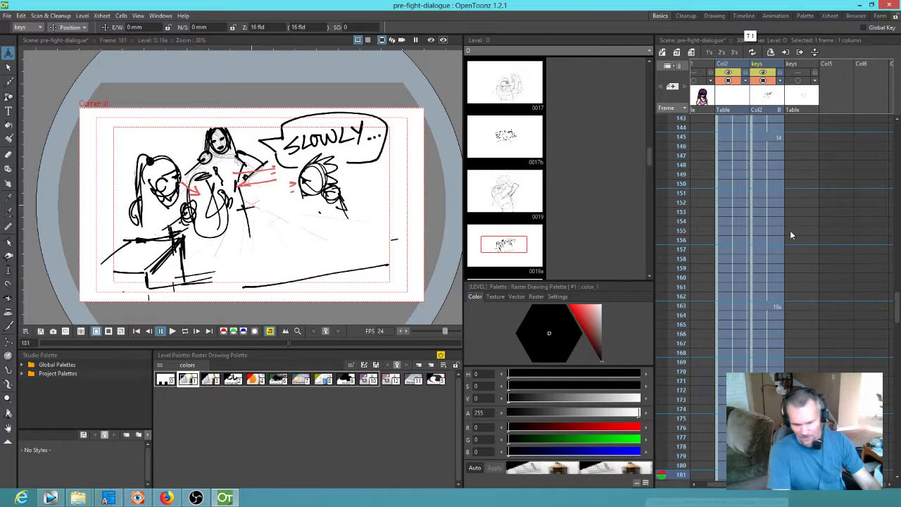
key(l)
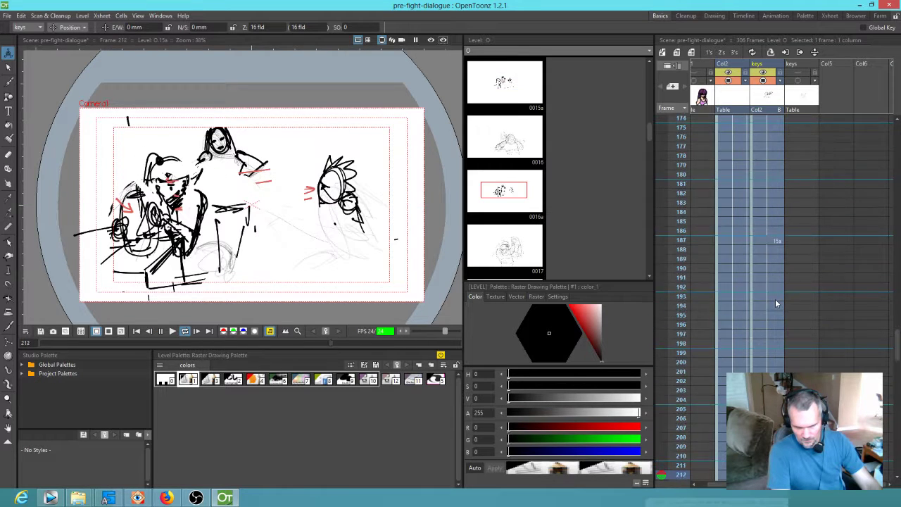
Step: Extend the hold of drawing 14 at frame 145 by 6 frames, through frame 168, and play from frame 145
scroll(775, 307, up, 5)
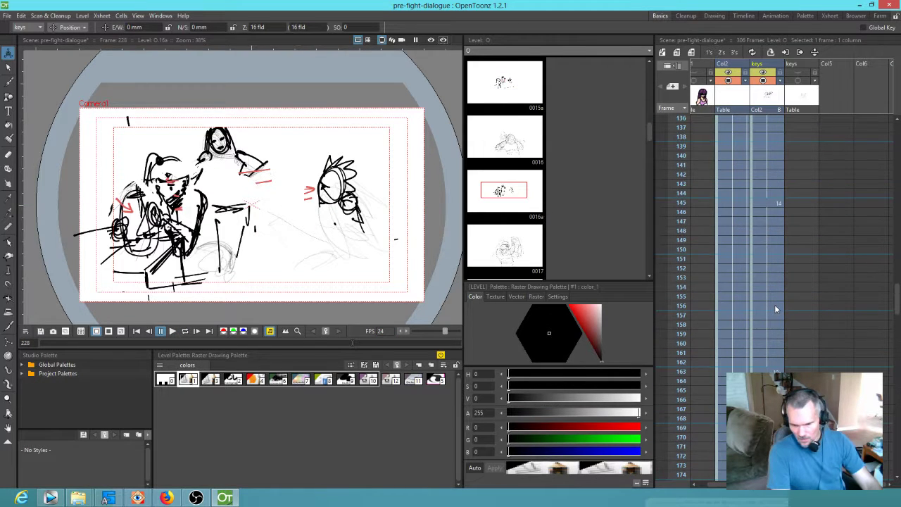
click(772, 204)
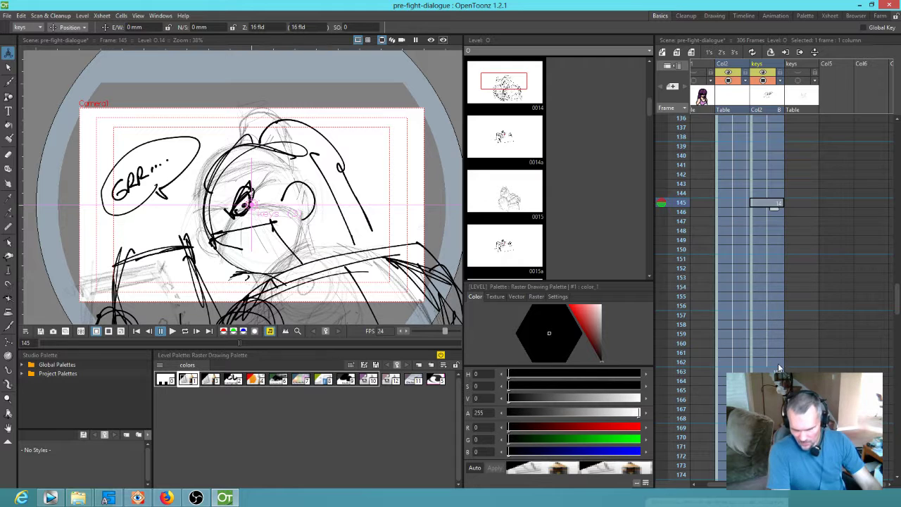
click(779, 362)
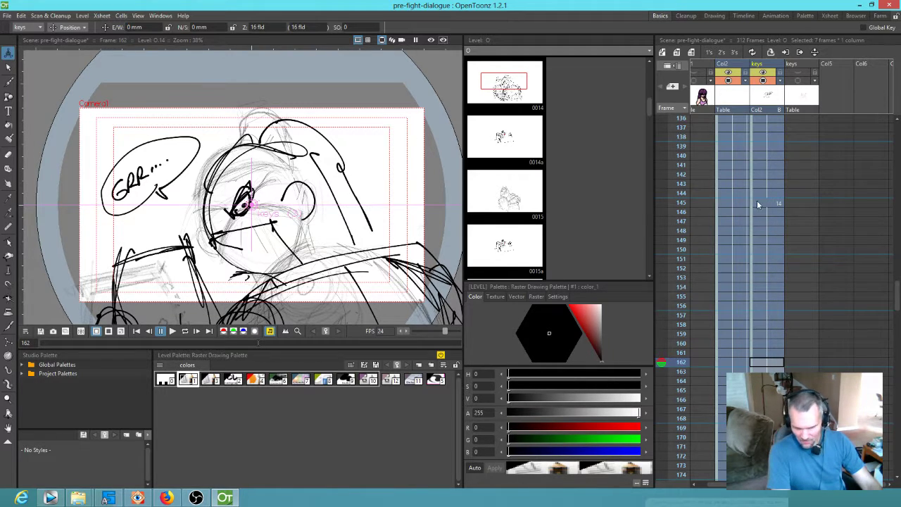
click(687, 204)
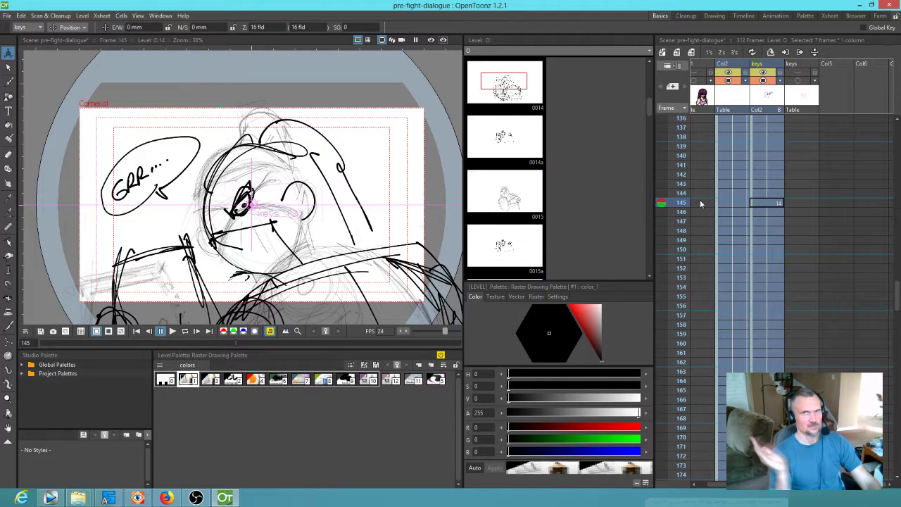
key(p)
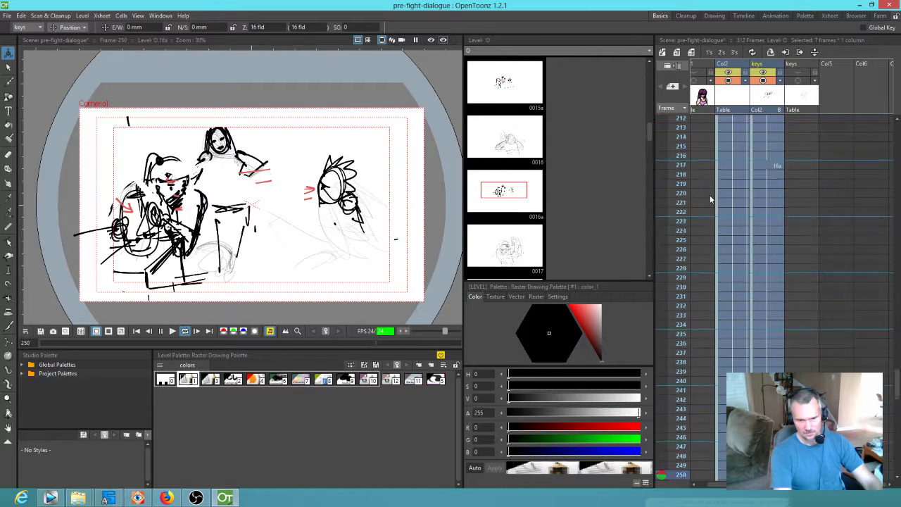
key(p)
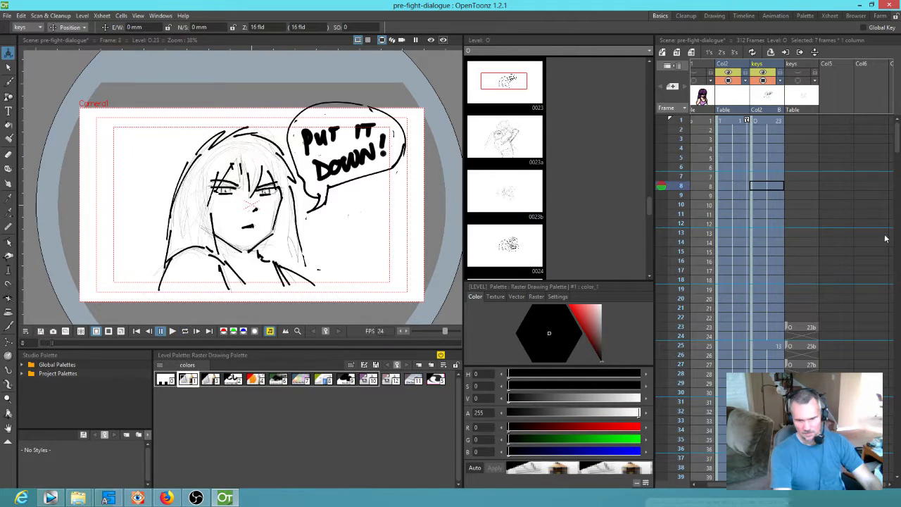
Step: Scrub the frames around 260 to 264 to examine where Col2's vertical move starts under drawing 22
scroll(683, 311, down, 5)
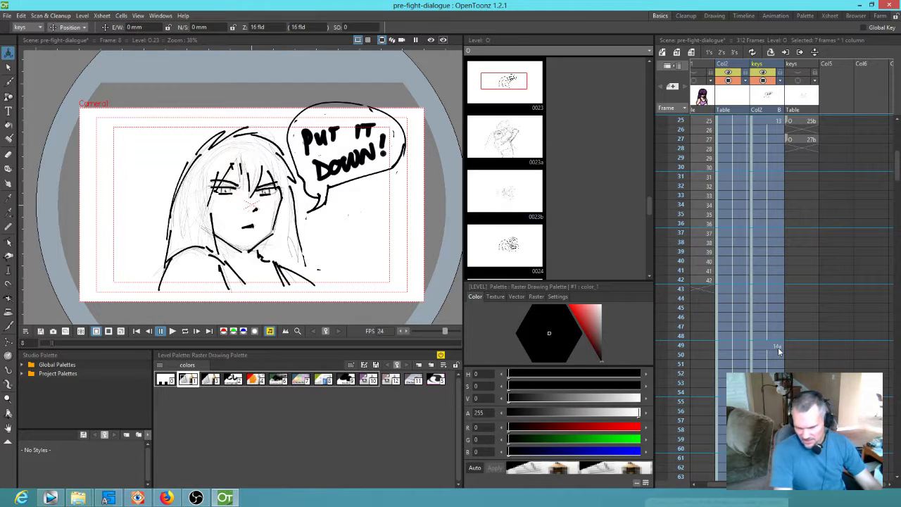
mouse_move(683, 310)
mouse_down()
mouse_move(665, 481)
mouse_move(681, 484)
mouse_move(682, 504)
mouse_move(680, 368)
mouse_up()
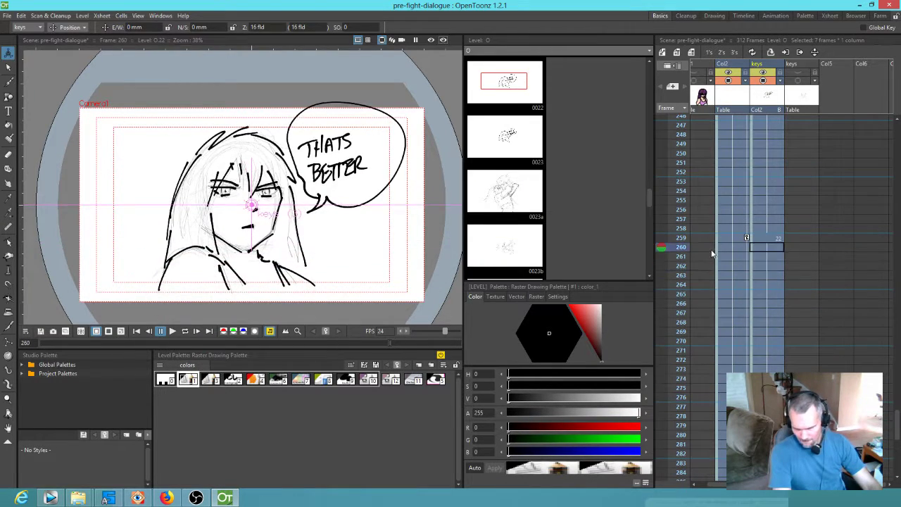
drag(713, 398, 729, 274)
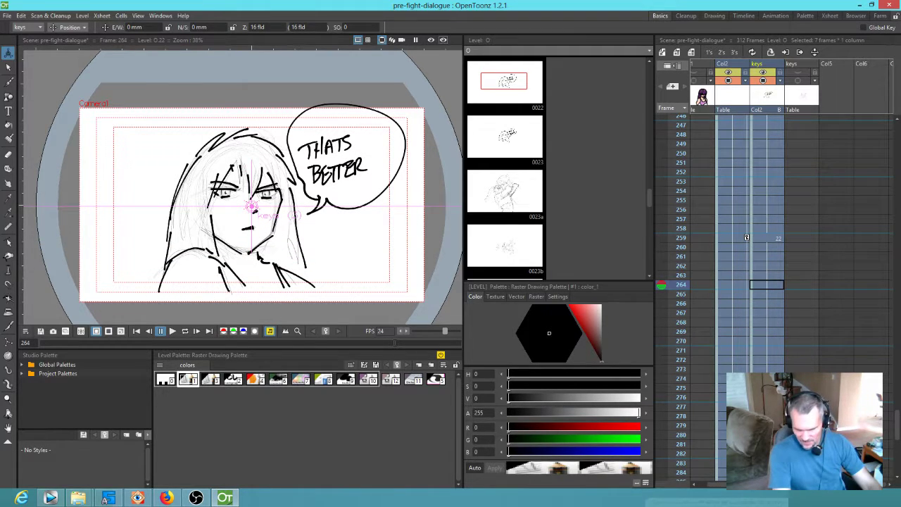
Step: Extend the Col2 drawing's exposure from frame 288 through frame 312
scroll(827, 220, down, 5)
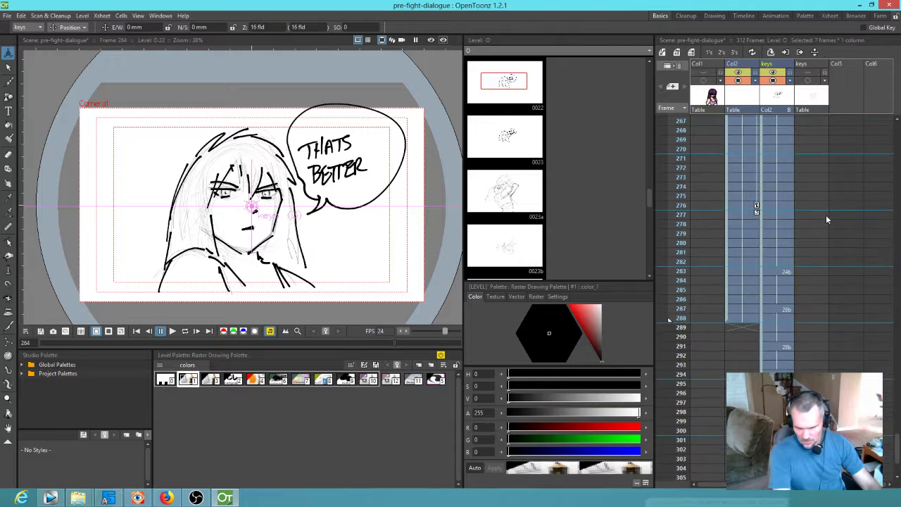
click(745, 318)
scroll(752, 328, down, 3)
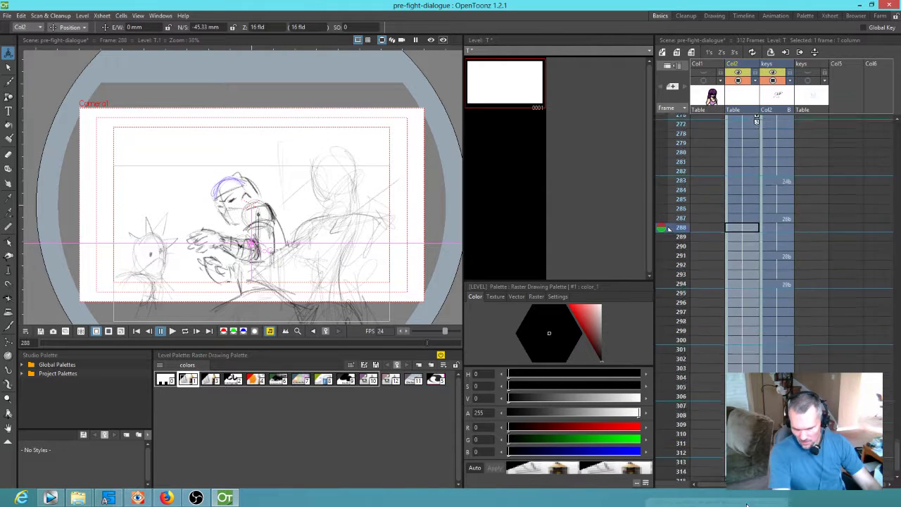
Step: Shift Col2's vertical-move keyframes from frame 276 to 294 and from frame 259 to 283, and play the scene
scroll(775, 275, up, 2)
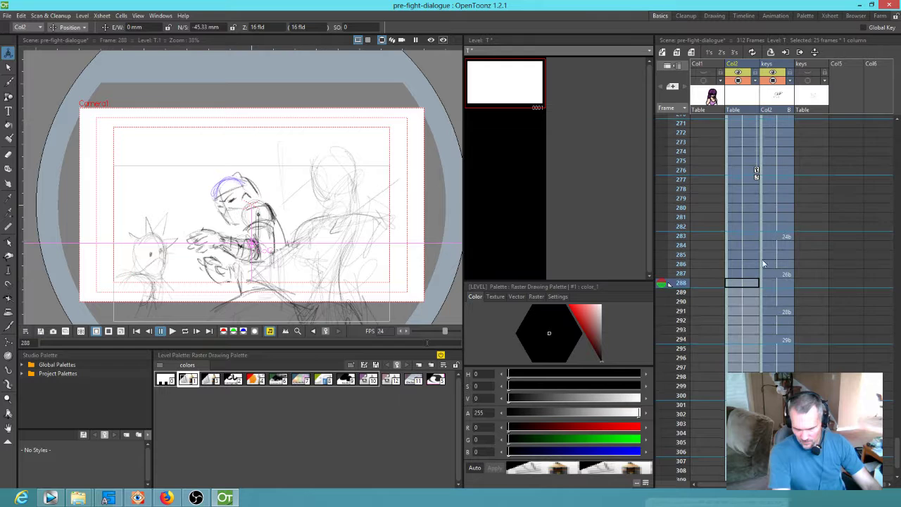
click(745, 171)
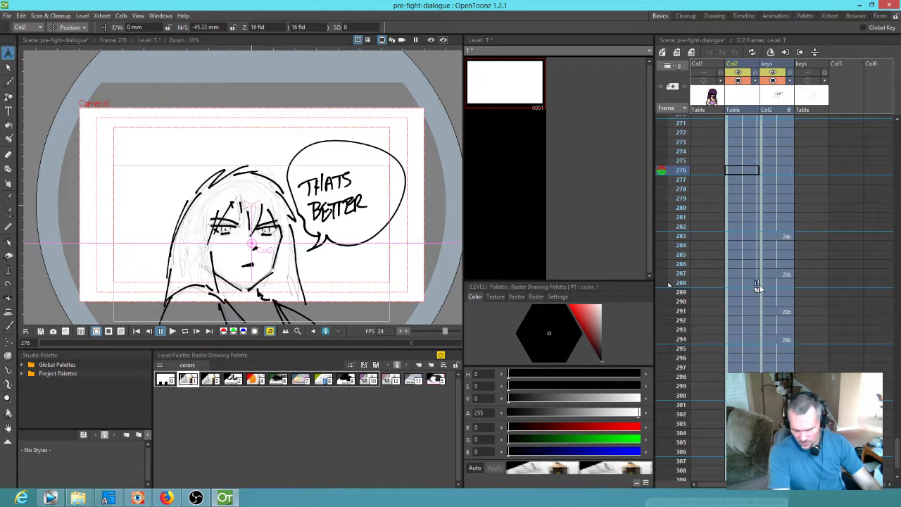
key(ctrl+z)
scroll(774, 271, up, 3)
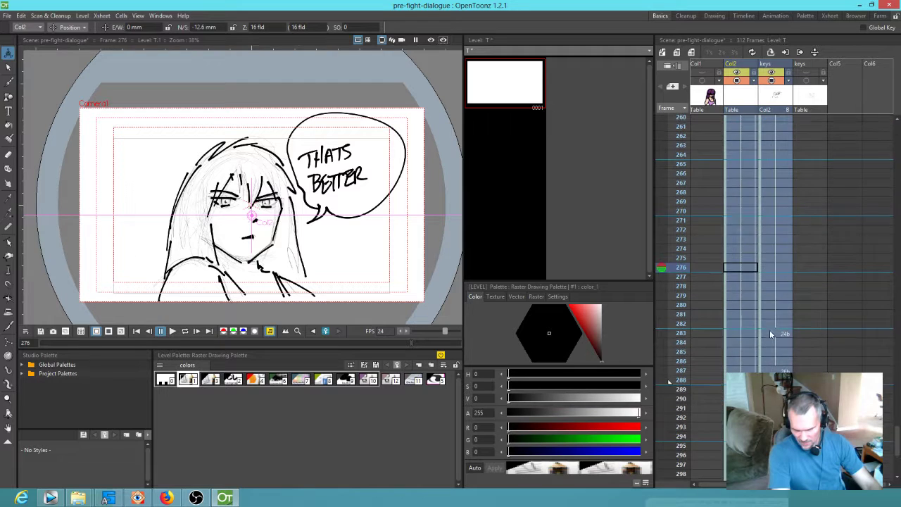
scroll(771, 255, up, 2)
click(745, 212)
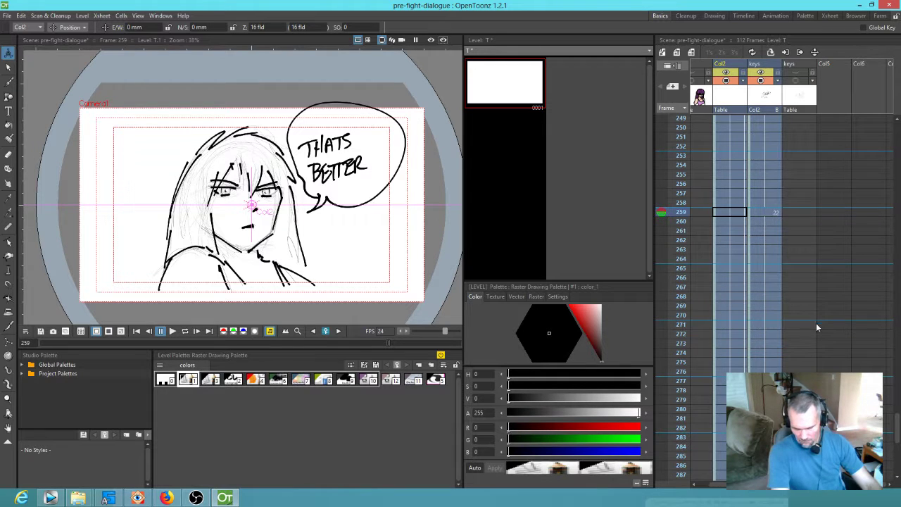
scroll(816, 328, down, 6)
click(737, 143)
key(p)
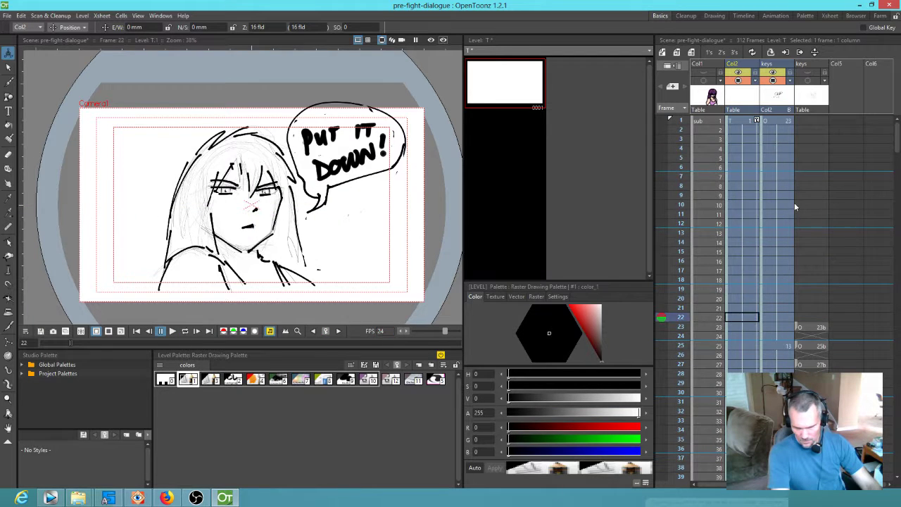
Step: Set the playback stop marker at frame 312 and replay the scene through its ending
scroll(774, 222, down, 8)
scroll(742, 339, down, 20)
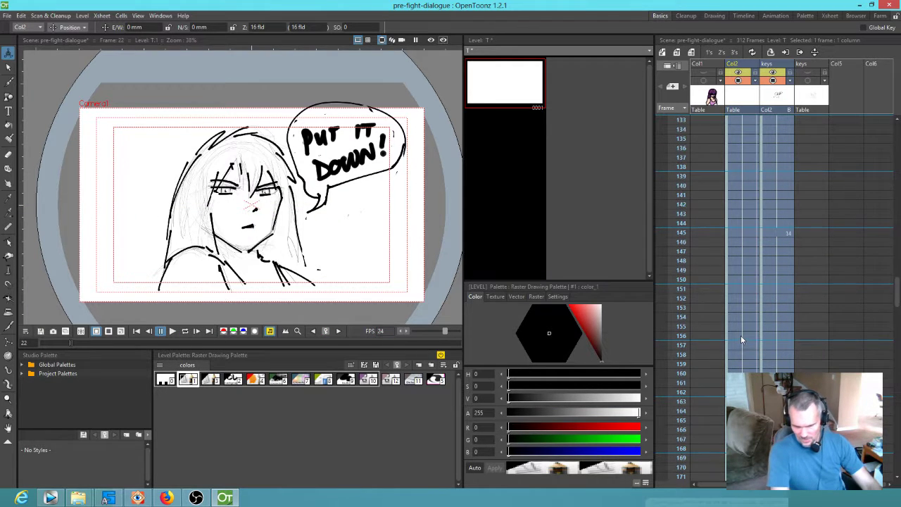
scroll(745, 331, down, 20)
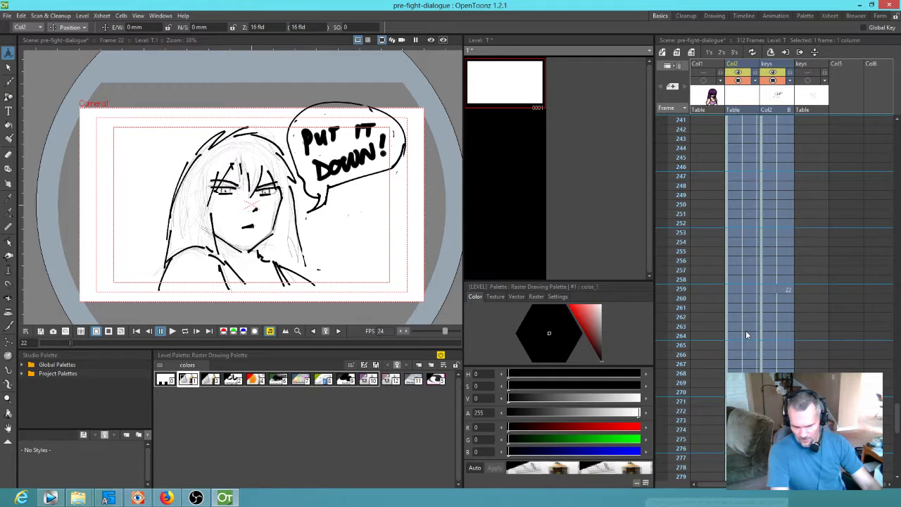
right_click(667, 280)
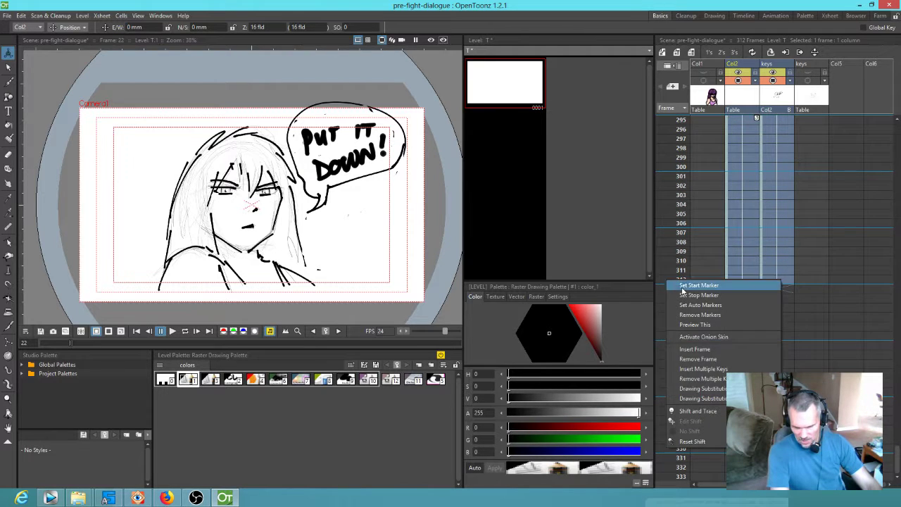
click(690, 295)
scroll(744, 180, up, 6)
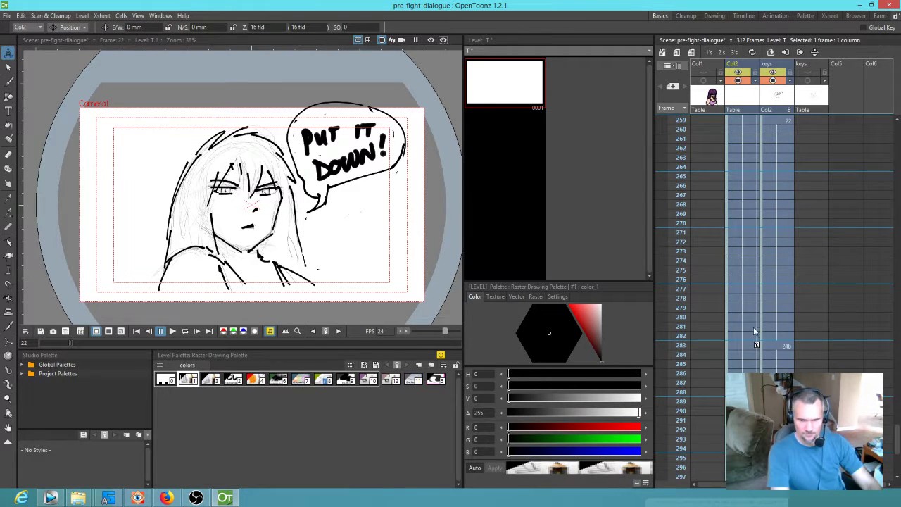
key(p)
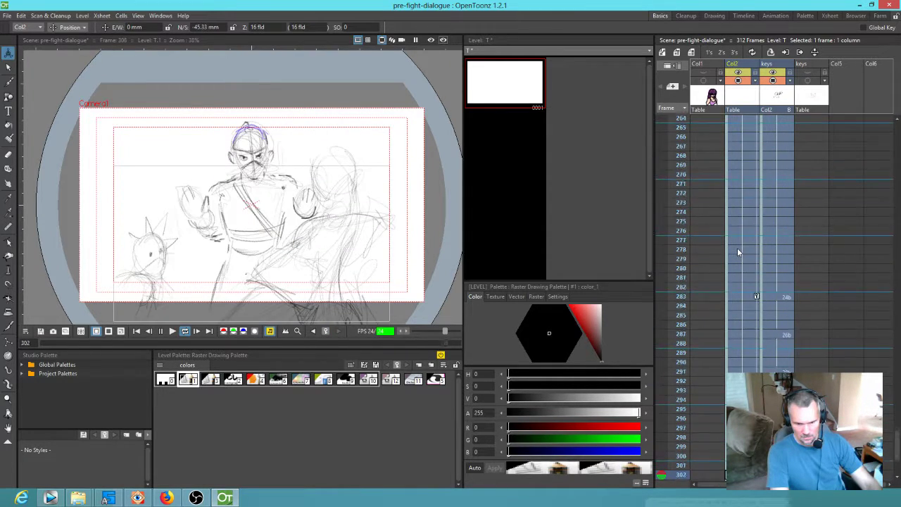
Step: Move Col2's end keyframe from frame 294 toward the end of the scene to lengthen the vertical move
scroll(769, 301, down, 10)
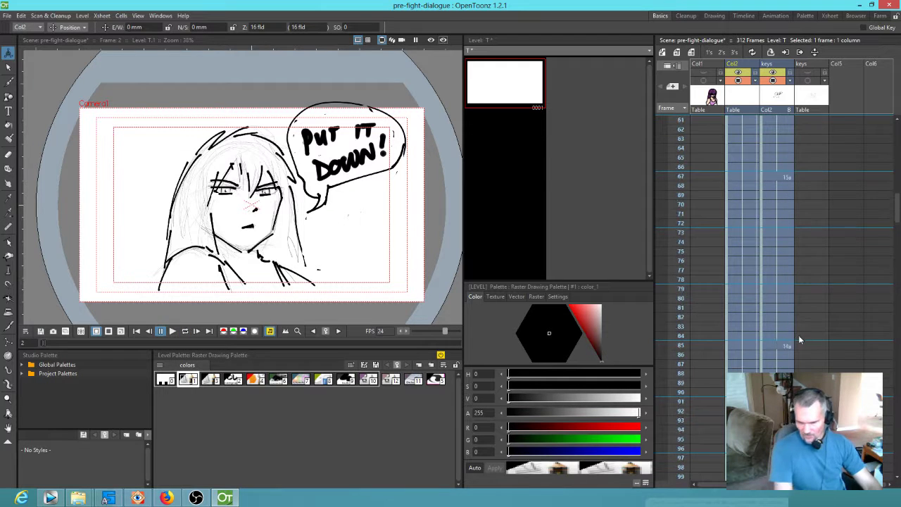
scroll(796, 317, down, 15)
scroll(796, 313, down, 7)
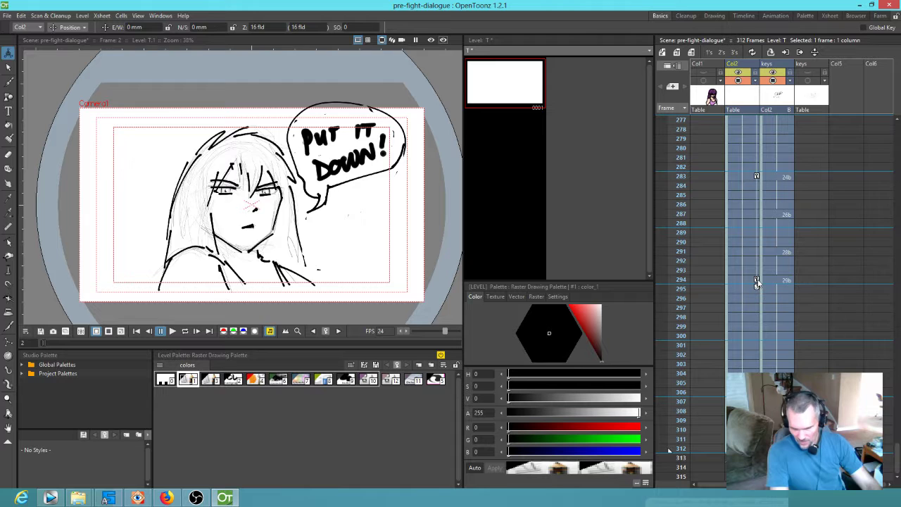
click(757, 282)
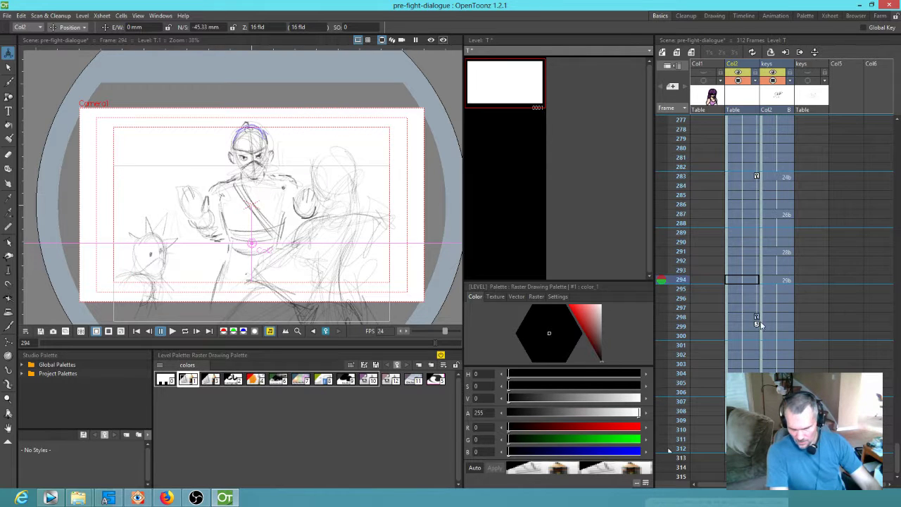
key(ctrl+z)
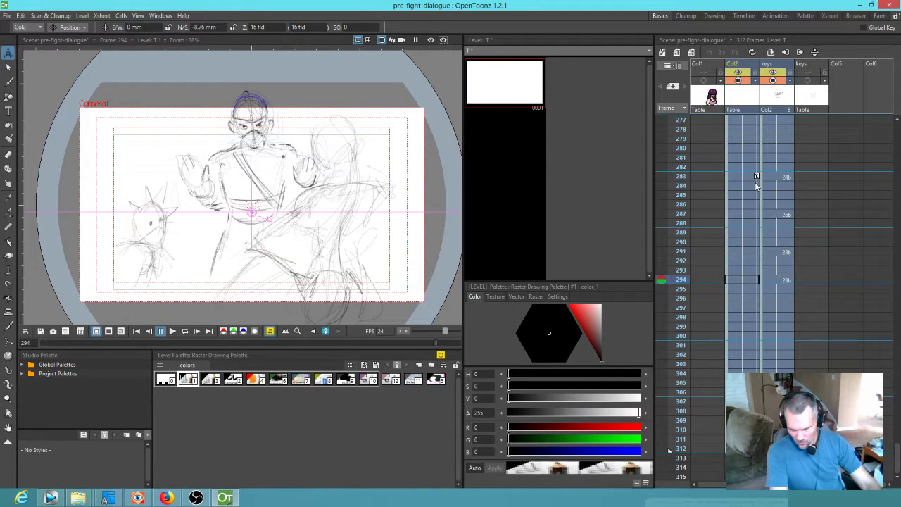
Step: Move Col2's start keyframe from frame 283 to frame 289 and play the scene
click(757, 177)
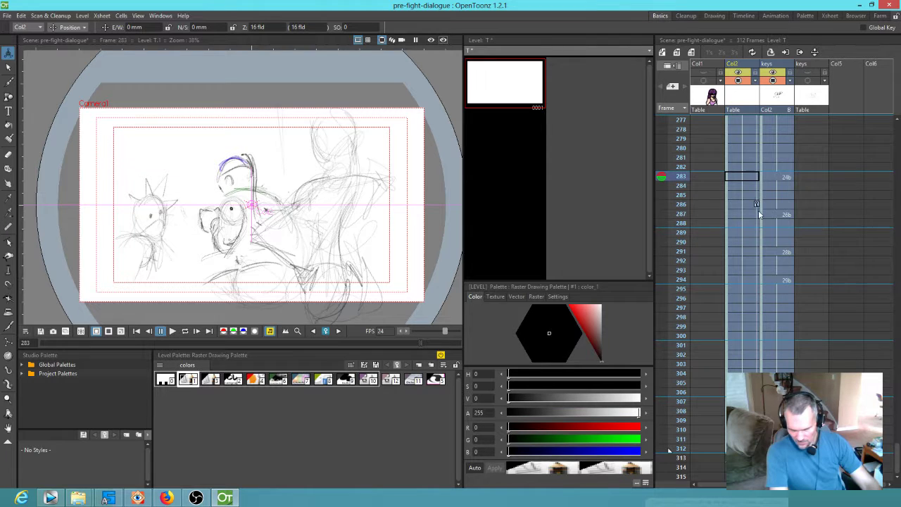
key(l)
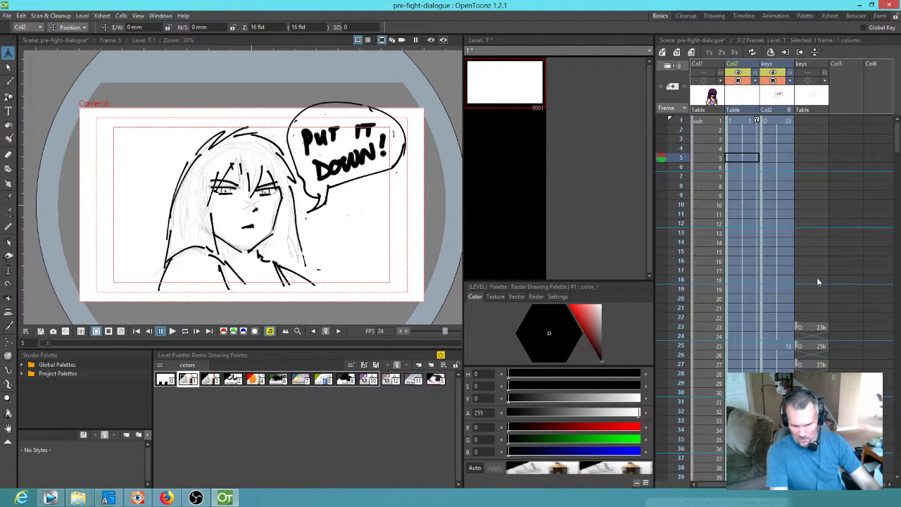
Step: Set the playback start marker at frame 259 and loop the scene's ending
scroll(782, 244, down, 5)
scroll(783, 246, down, 15)
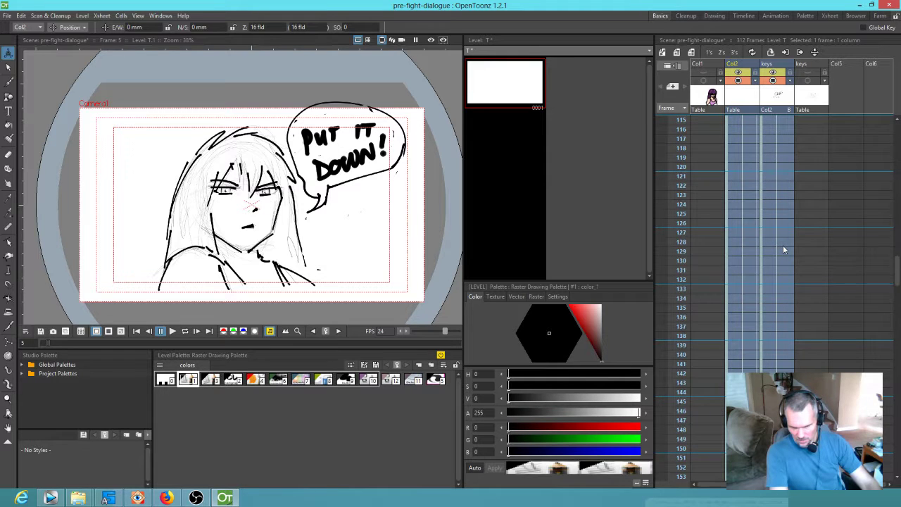
scroll(784, 247, down, 4)
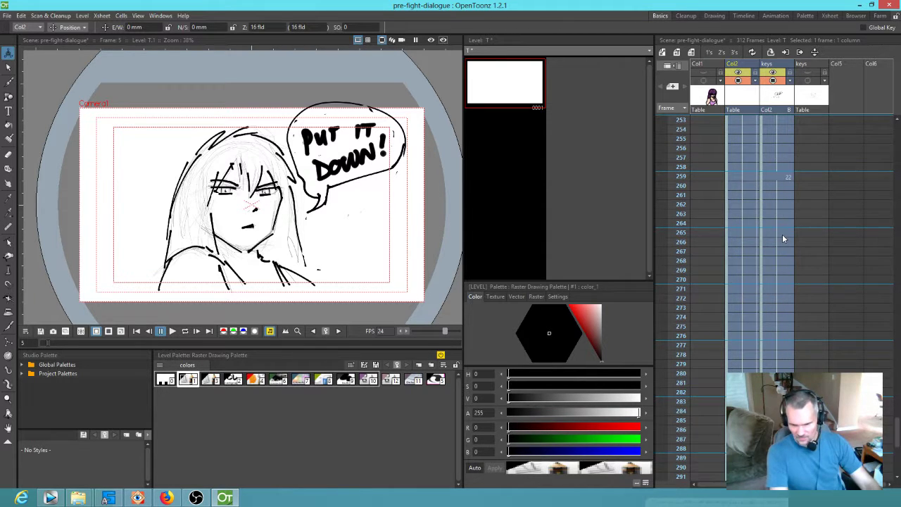
right_click(692, 176)
click(697, 178)
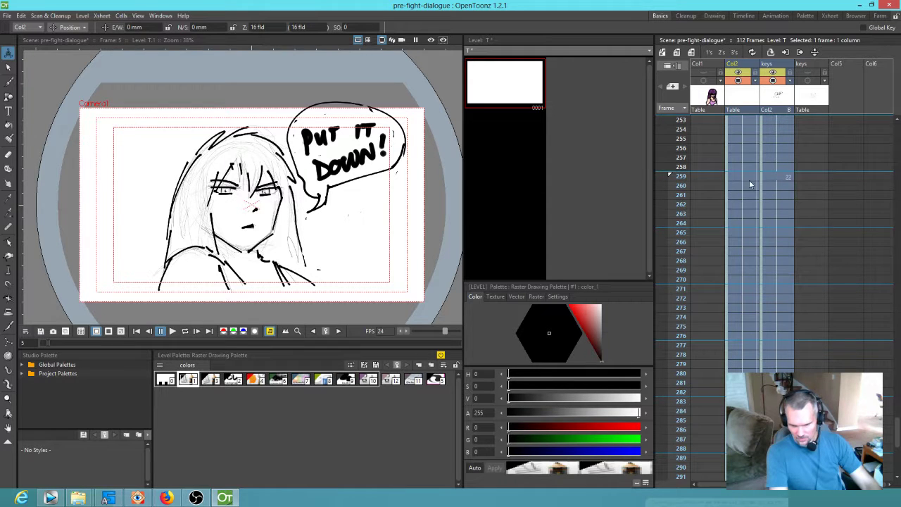
key(p)
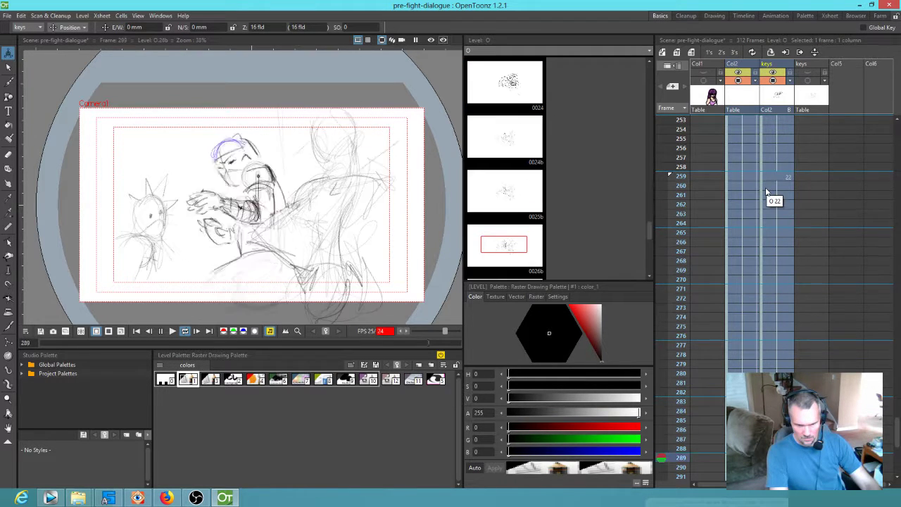
key(p)
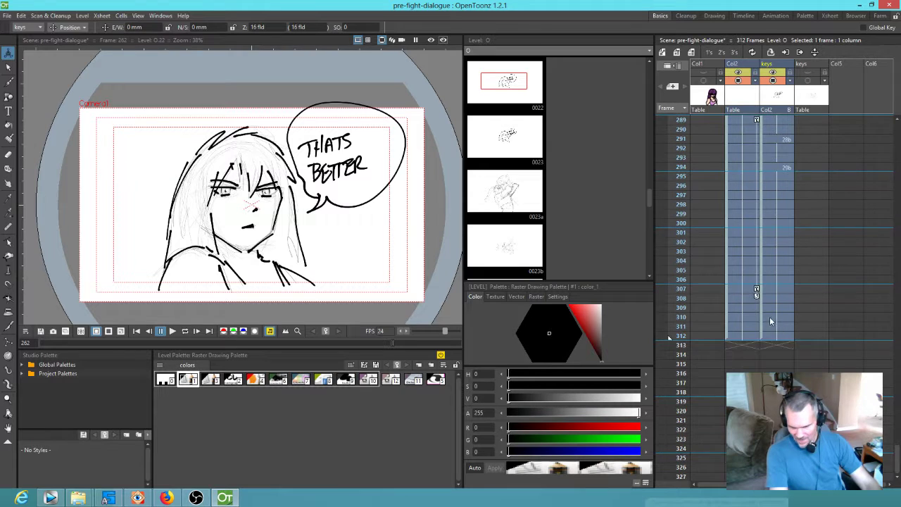
Step: Scrub through the ending's frames and move Col2's start keyframe from frame 289 back to frame 283
mouse_move(682, 262)
mouse_down()
mouse_move(678, 451)
mouse_move(670, 352)
mouse_move(679, 450)
mouse_move(696, 356)
mouse_up()
scroll(695, 355, down, 3)
mouse_move(687, 246)
mouse_down()
mouse_move(671, 449)
mouse_move(676, 338)
mouse_move(680, 430)
mouse_move(687, 377)
mouse_up()
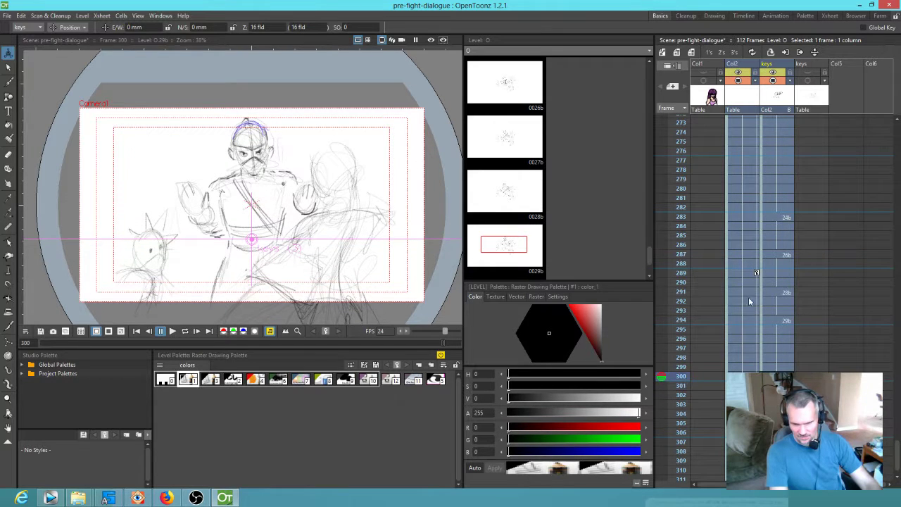
click(757, 274)
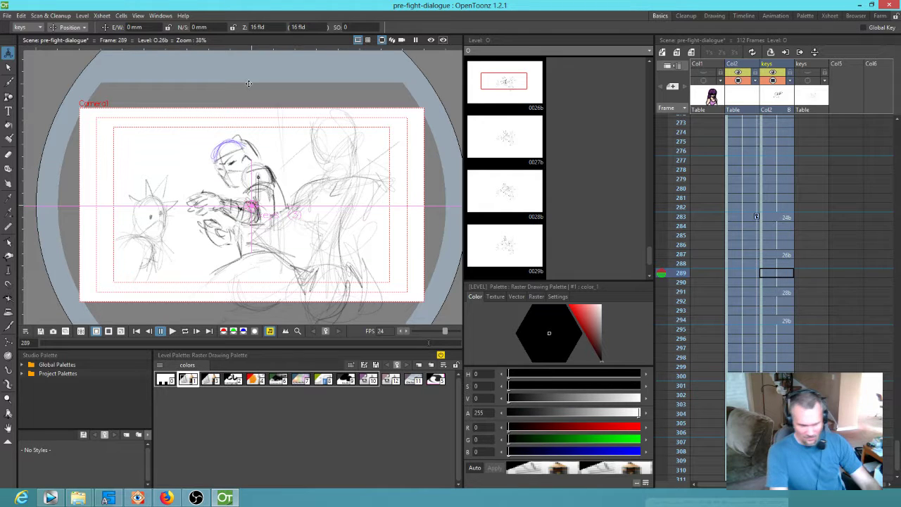
Step: Review the Xsheet preferences and the default interpolation choices in the Animation preferences
click(6, 15)
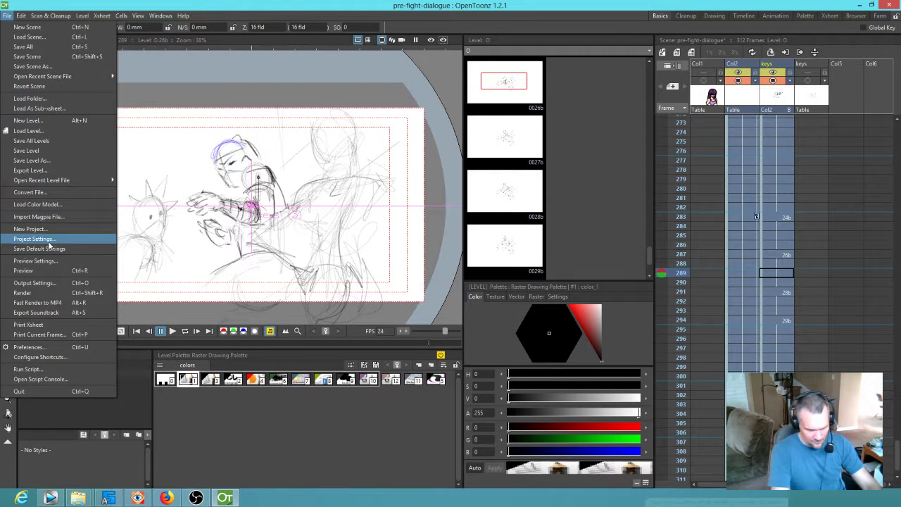
click(40, 347)
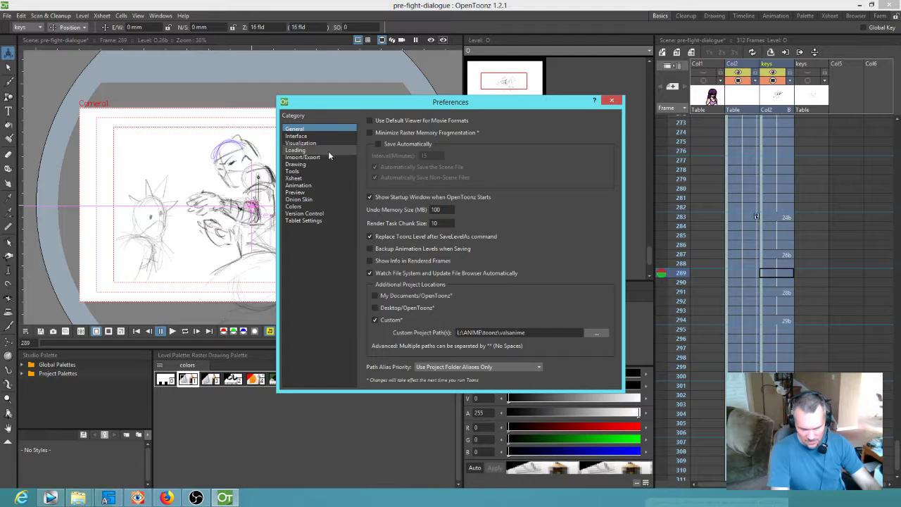
click(293, 178)
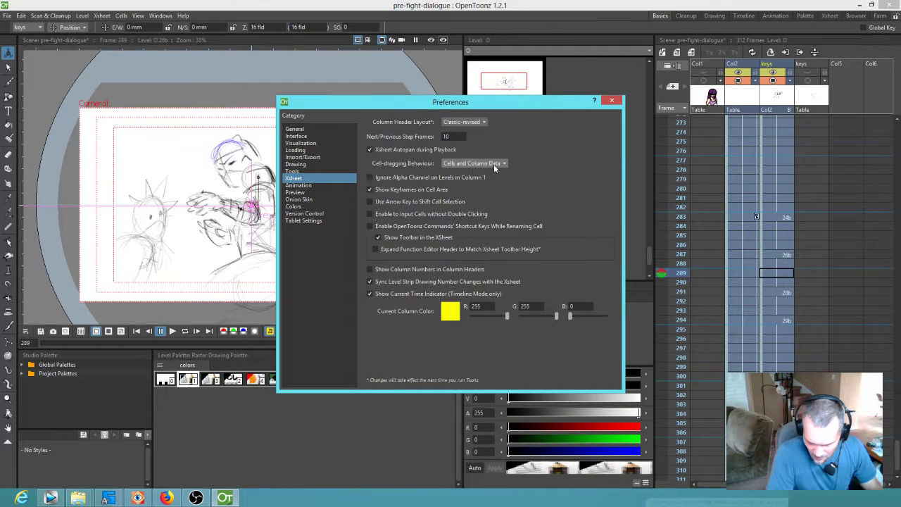
click(303, 185)
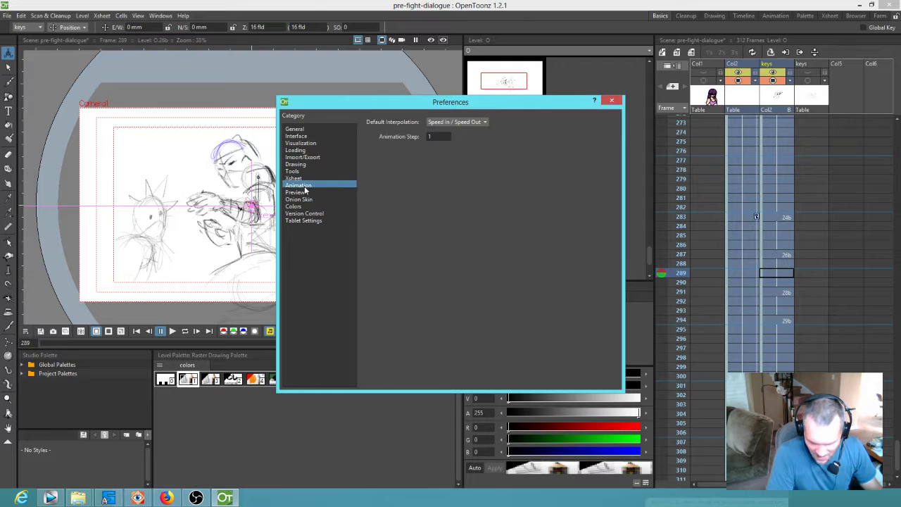
click(469, 123)
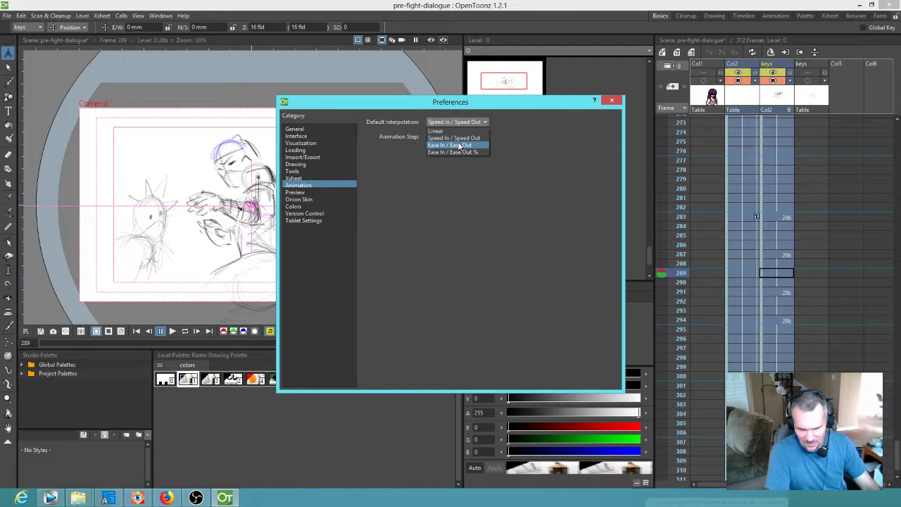
click(613, 100)
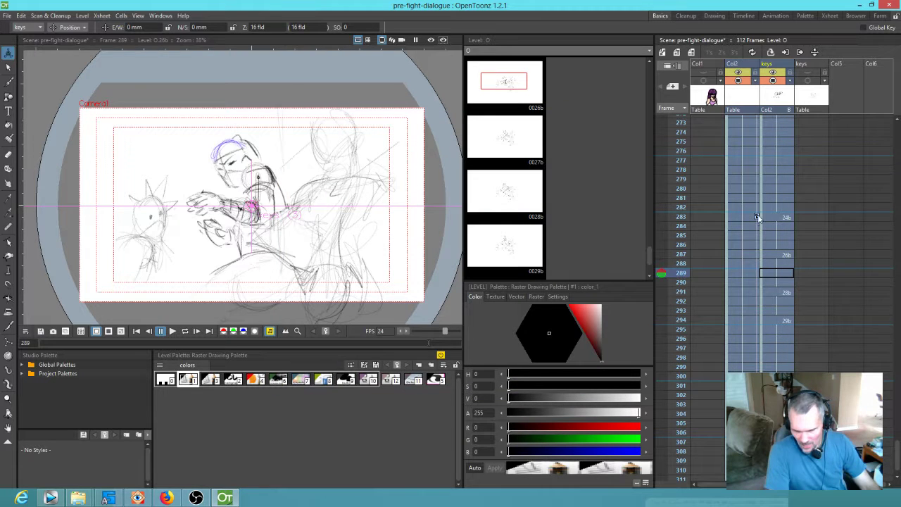
Step: Play the marked range and scrub through Col2's vertical move up to frame 307
click(757, 217)
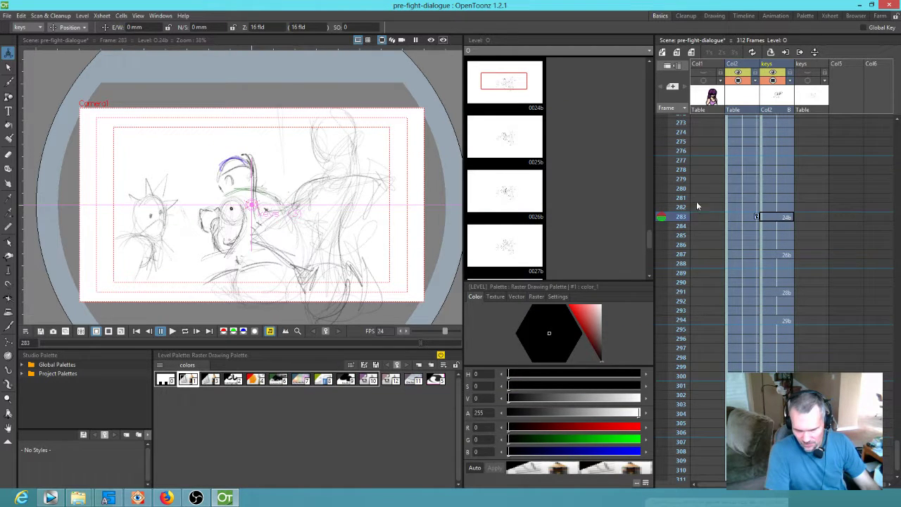
click(740, 177)
key(l)
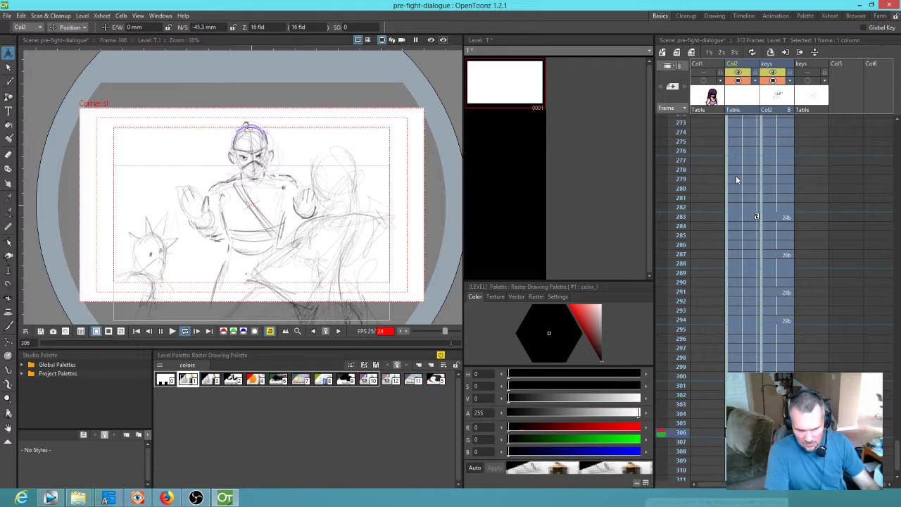
key(l)
scroll(746, 331, down, 6)
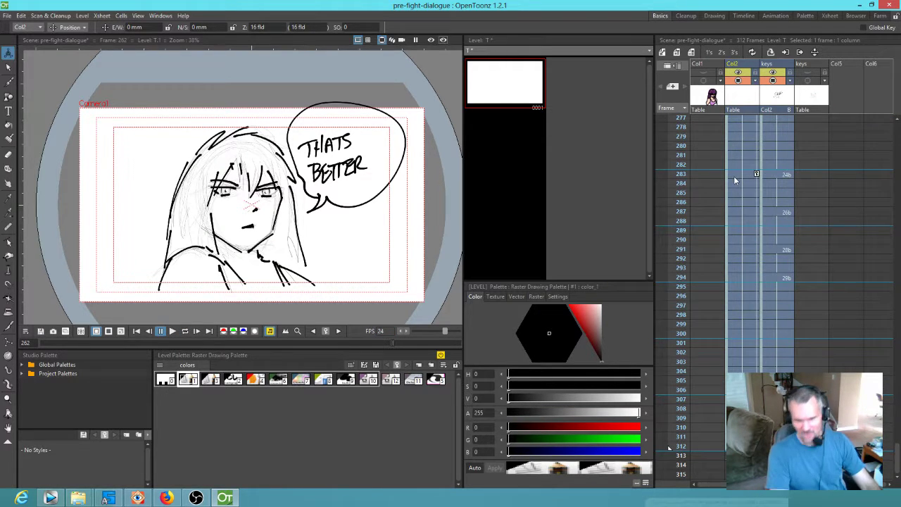
mouse_move(678, 150)
mouse_down()
mouse_move(679, 395)
mouse_move(680, 191)
mouse_move(682, 400)
mouse_move(694, 409)
mouse_move(686, 399)
mouse_up()
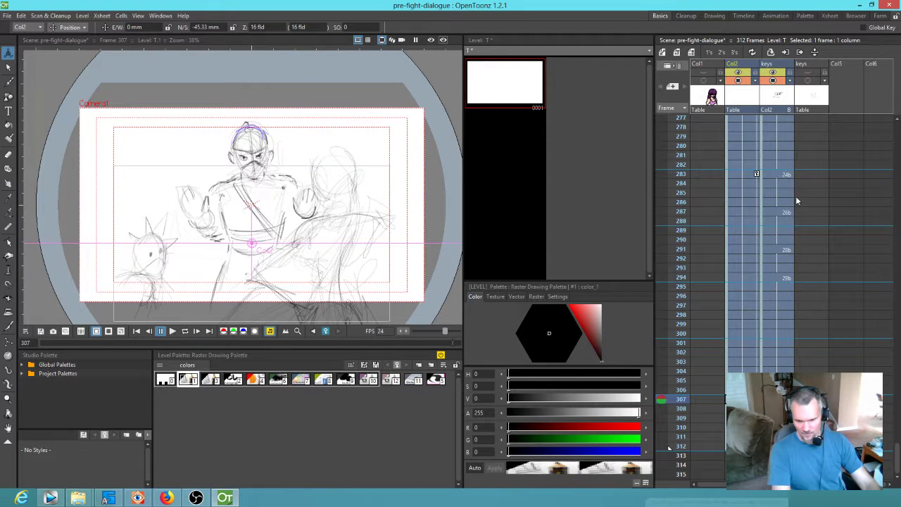
Step: Open the Function Editor from Col2's keyframe at frame 283, enlarge it and display Col2's N/S channel
double_click(757, 174)
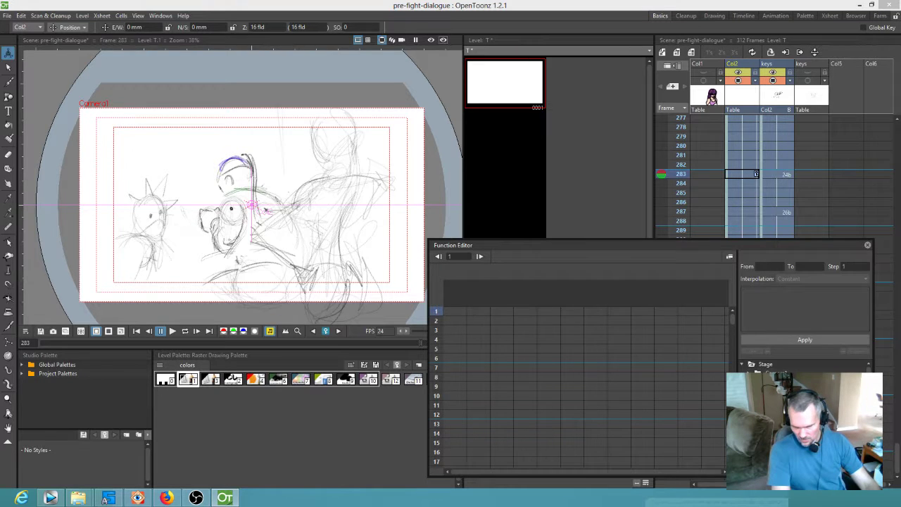
drag(714, 247, 612, 90)
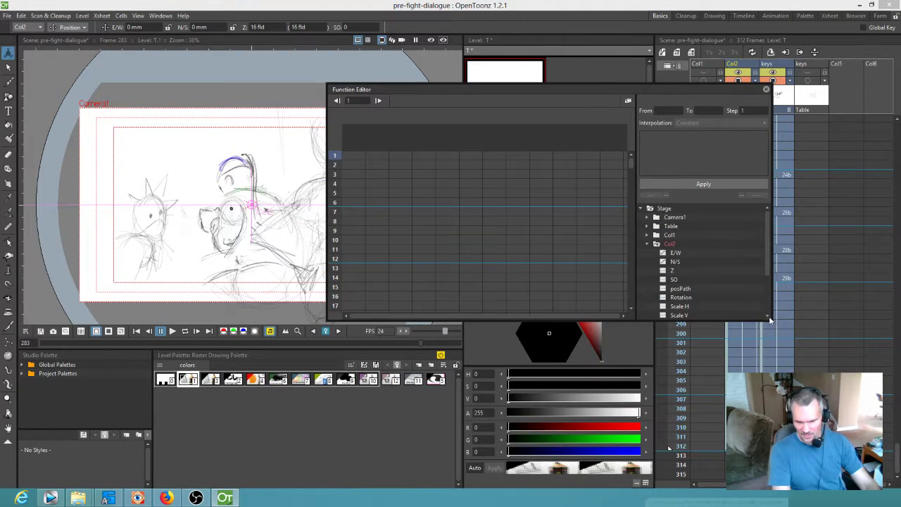
drag(769, 316, 840, 485)
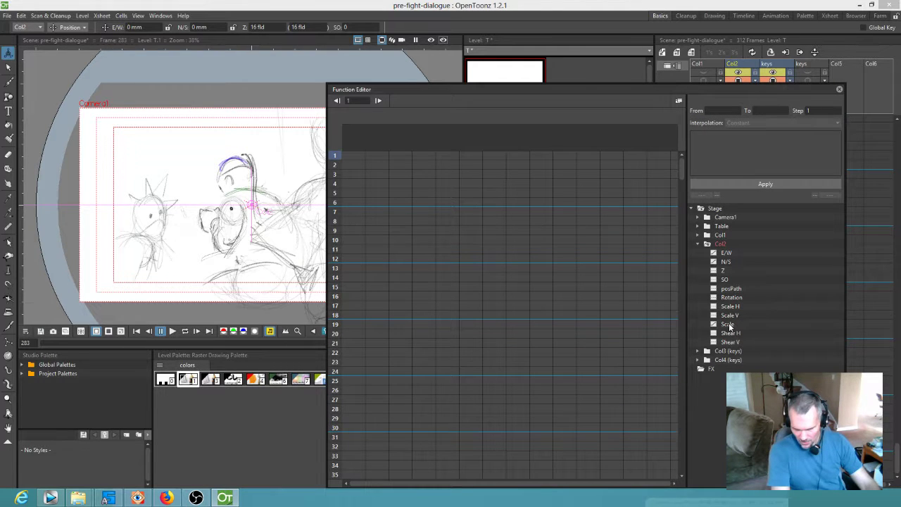
click(726, 262)
scroll(390, 251, down, 20)
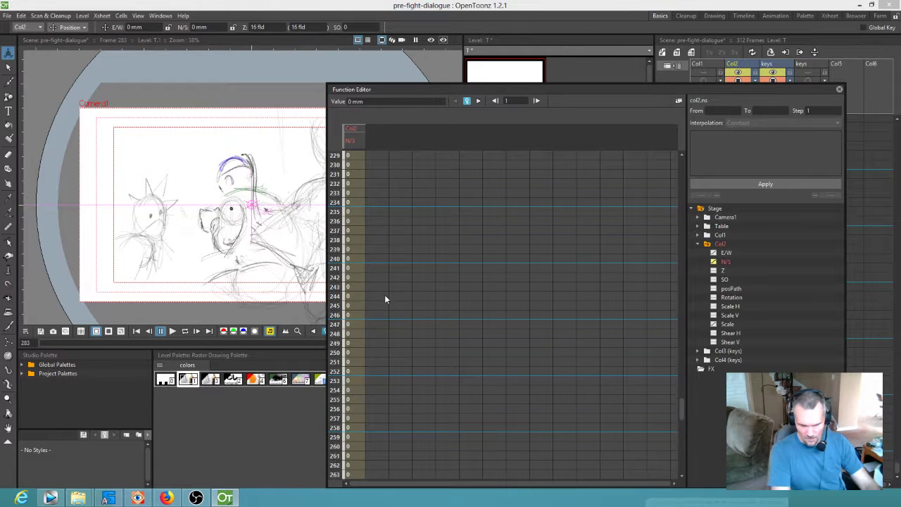
Step: Apply Ease In / Ease Out interpolation, with both values at 8, to Col2's N/S segment from frame 283 to 307
scroll(387, 298, down, 5)
click(358, 269)
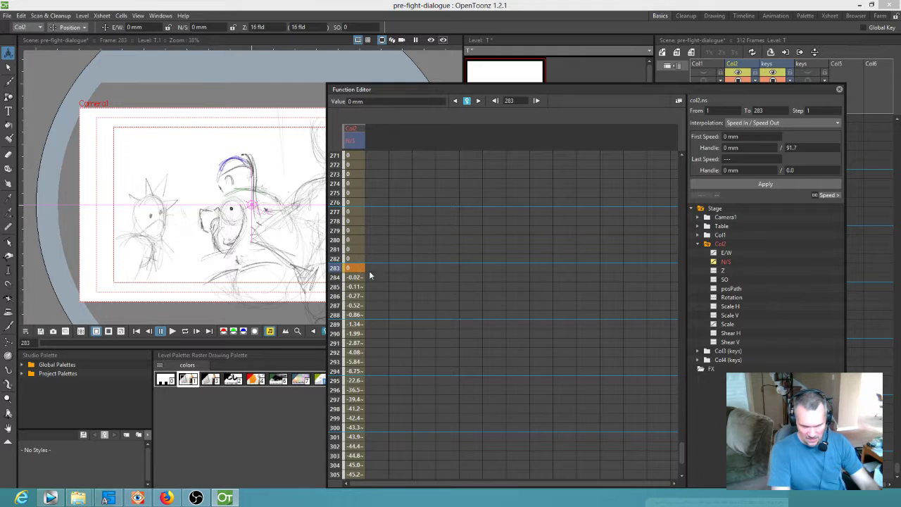
scroll(401, 289, down, 4)
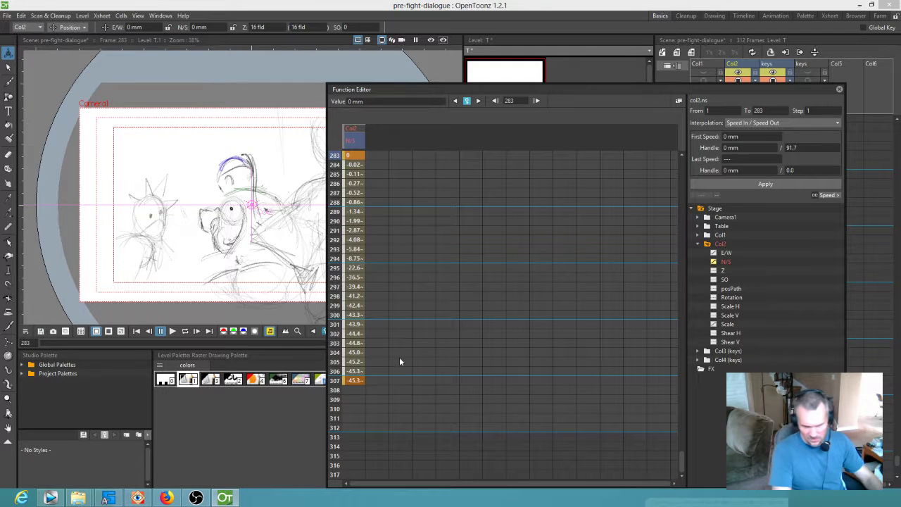
click(358, 381)
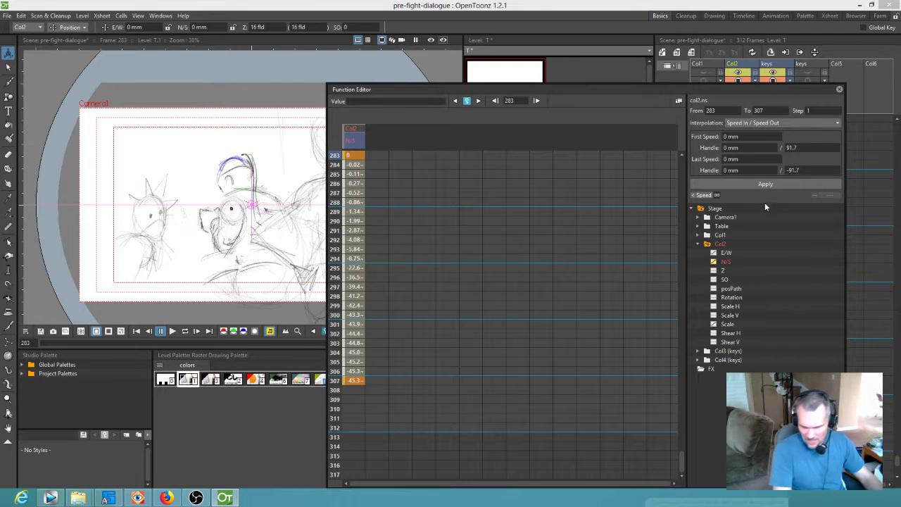
click(770, 123)
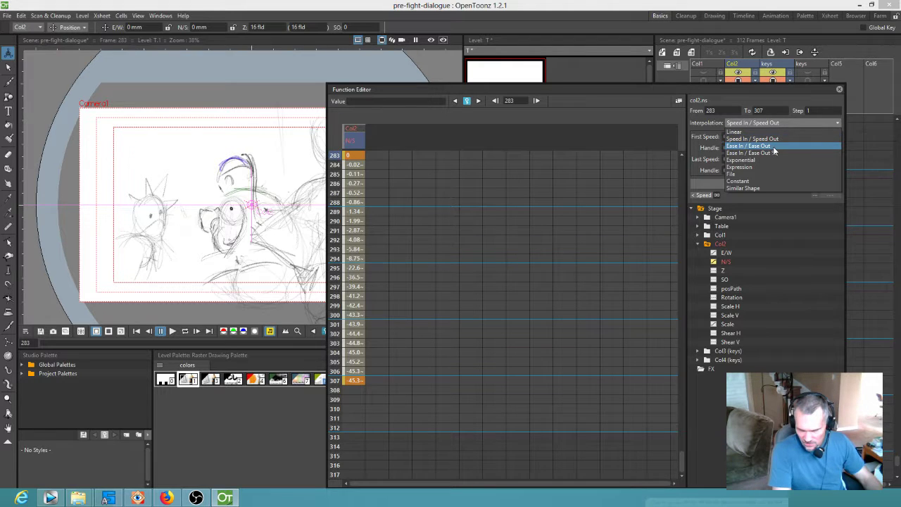
click(775, 147)
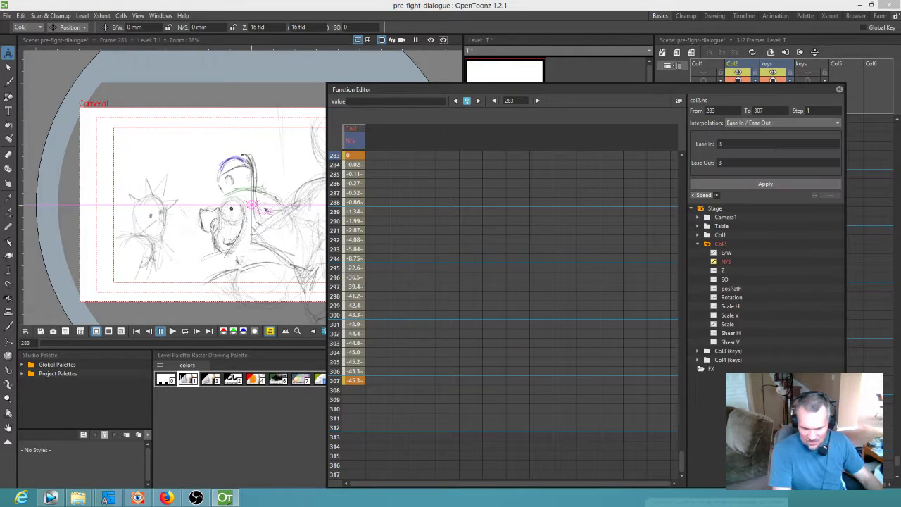
click(764, 184)
drag(795, 91, 0, 28)
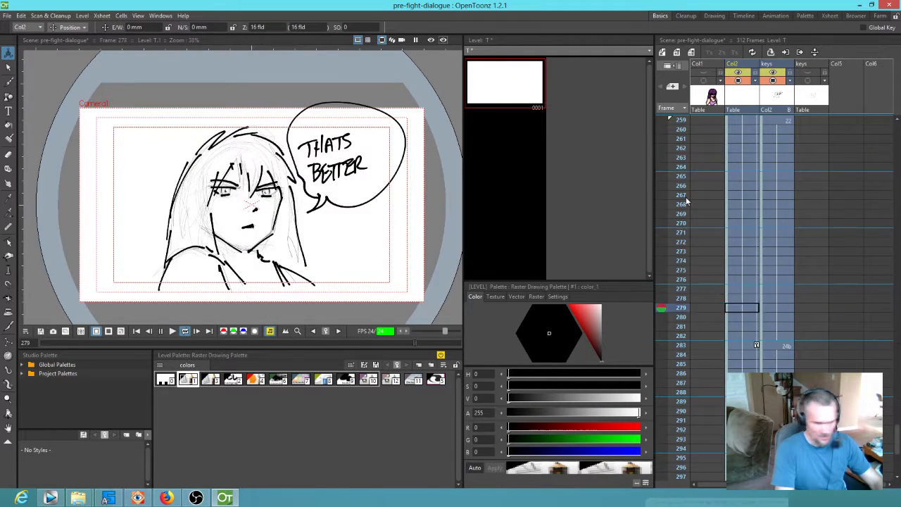
Step: Move Col2's start keyframe from frame 283 to frame 289 and replay the ending from frame 259
key(p)
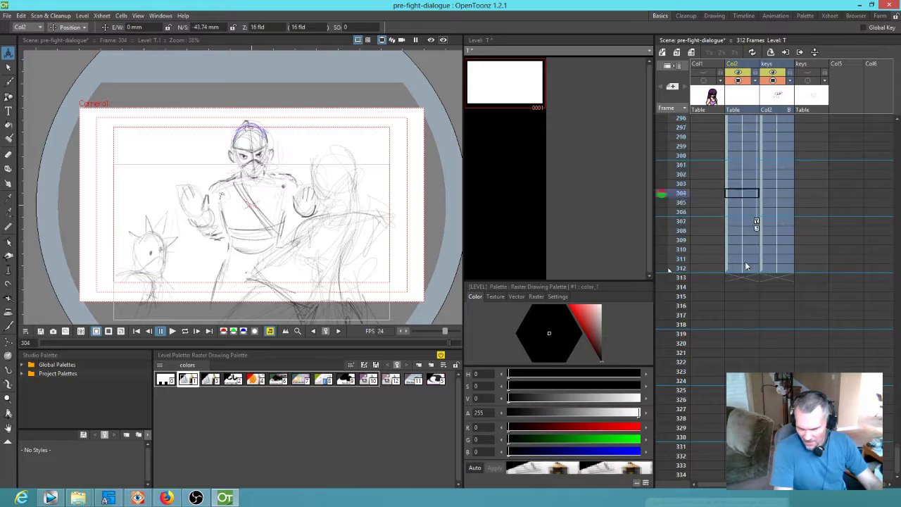
click(757, 167)
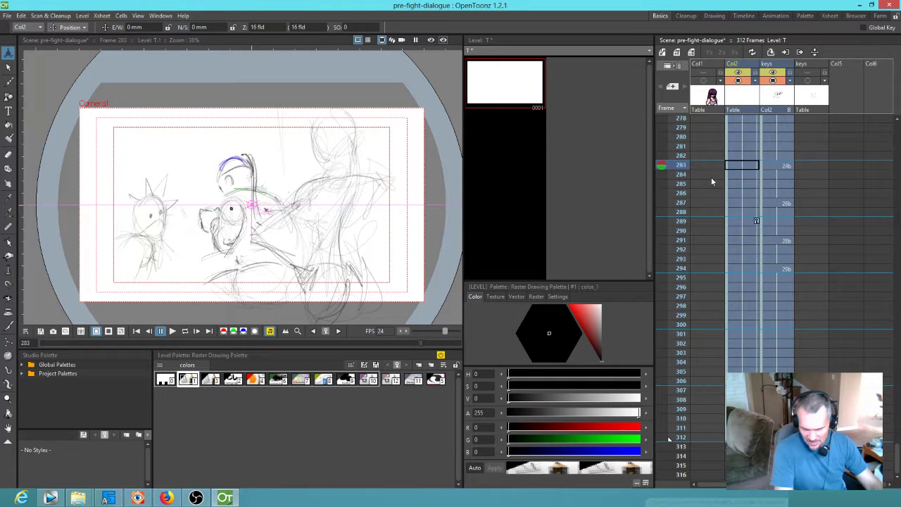
click(735, 170)
key(p)
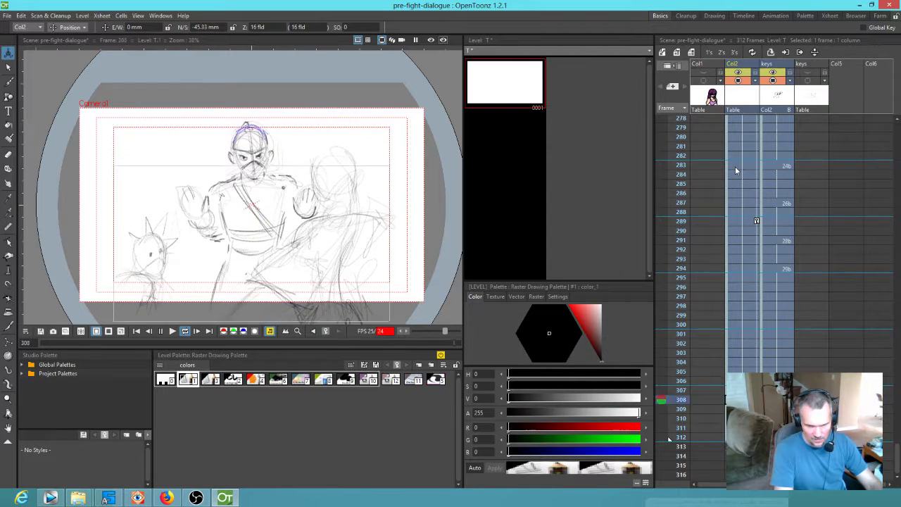
key(p)
key(p)
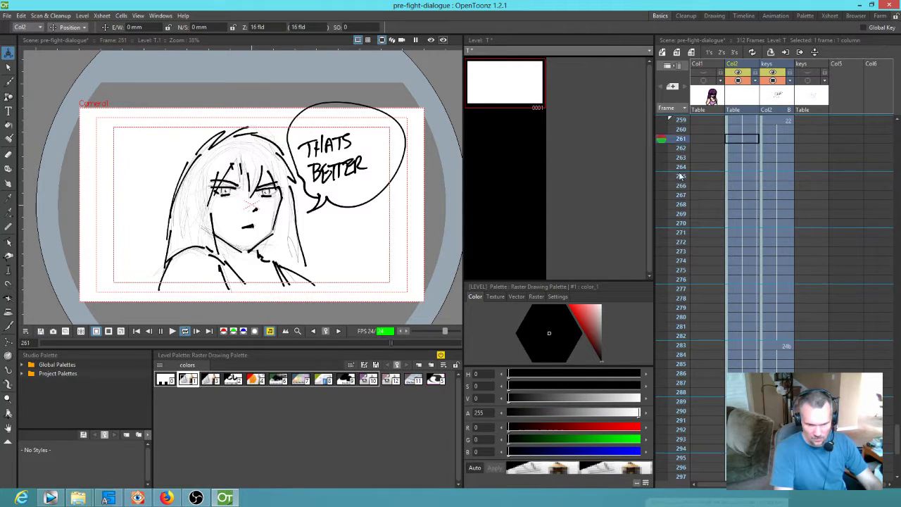
Step: Move Col2's start keyframe from frame 289 to frame 277 and replay the ending
key(p)
key(p)
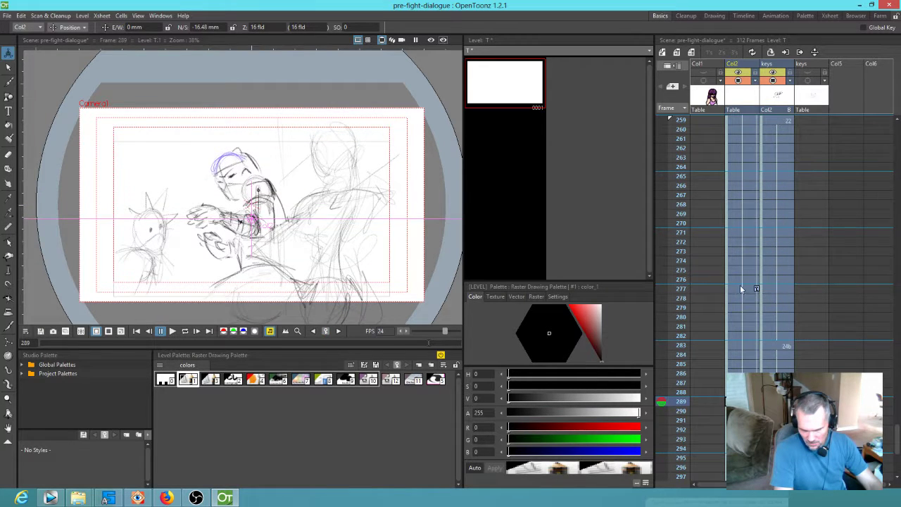
click(752, 148)
key(p)
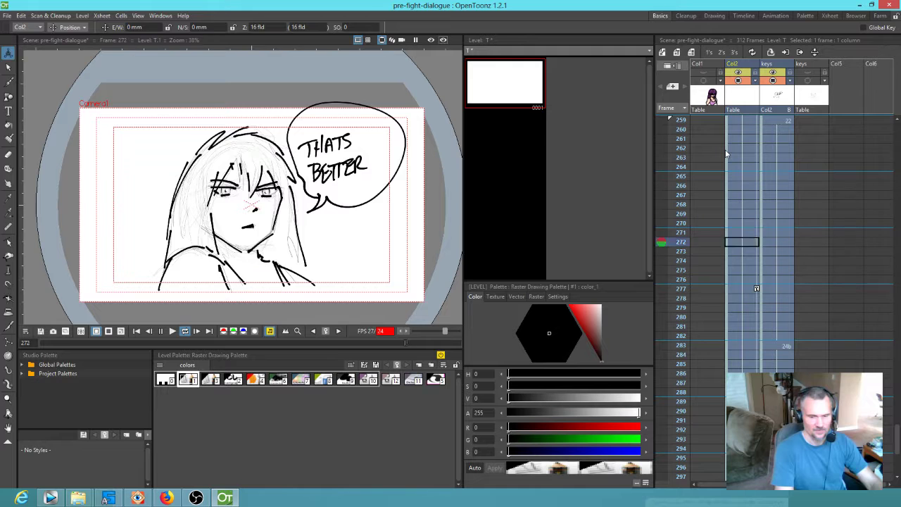
Step: Move Col2's start keyframe from frame 277 to frame 283 and replay the ending
key(p)
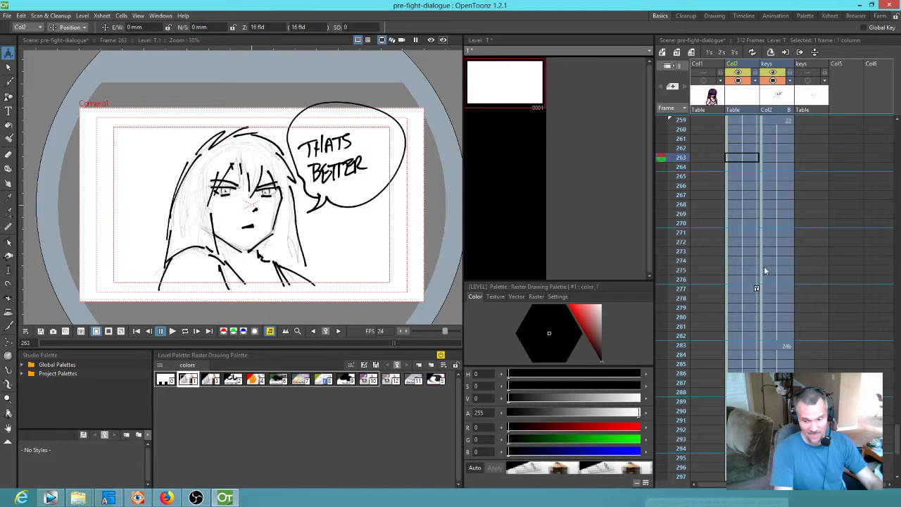
click(757, 290)
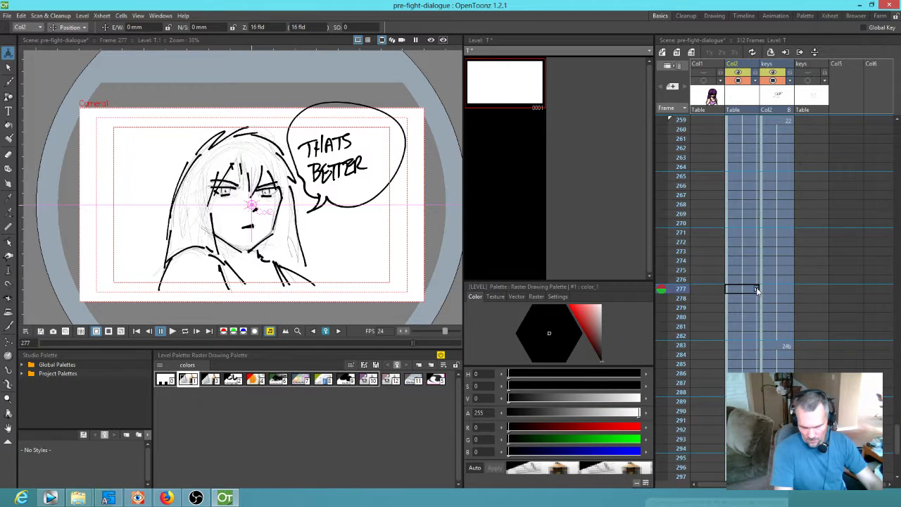
key(p)
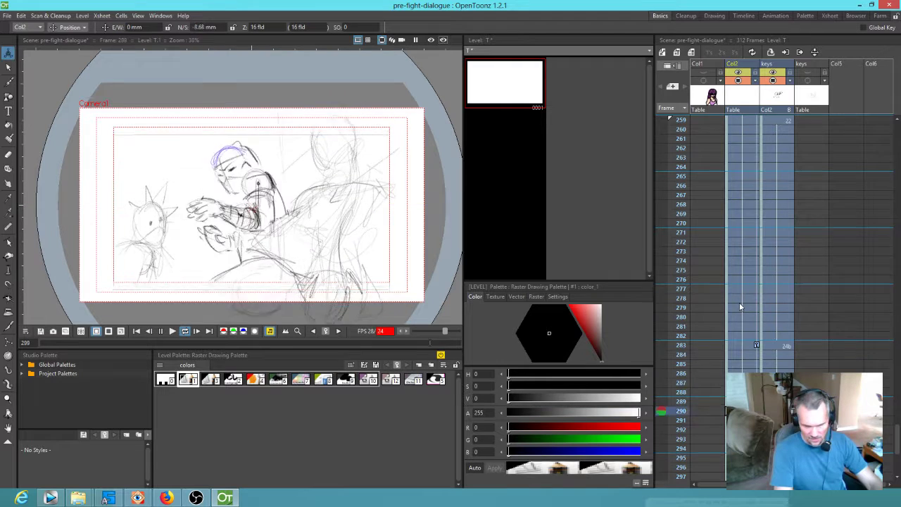
key(p)
scroll(746, 314, down, 8)
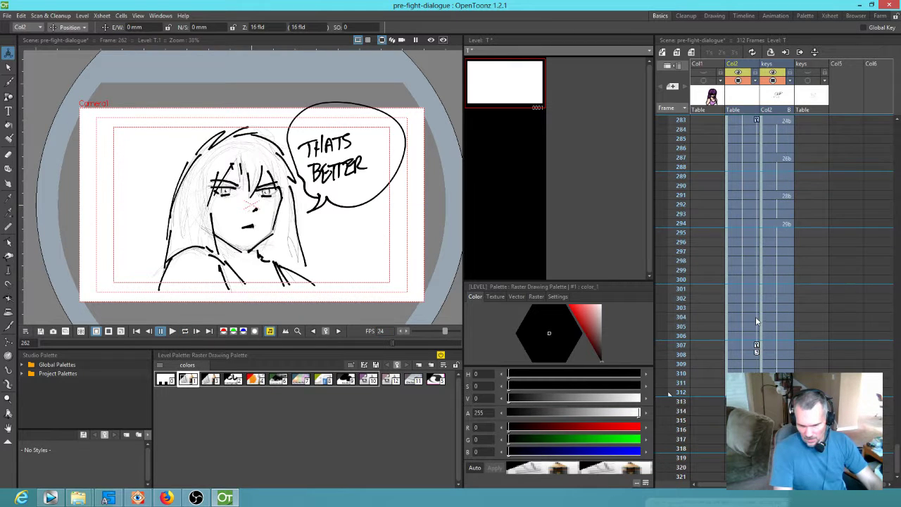
Step: Move Col2's end keyframe from frame 307 to frame 301 and replay the ending to check the faster vertical move
click(756, 346)
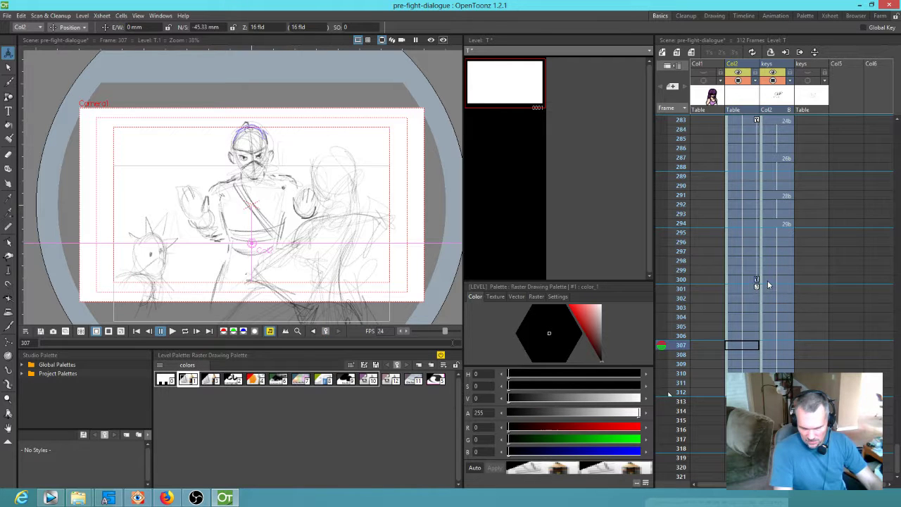
key(p)
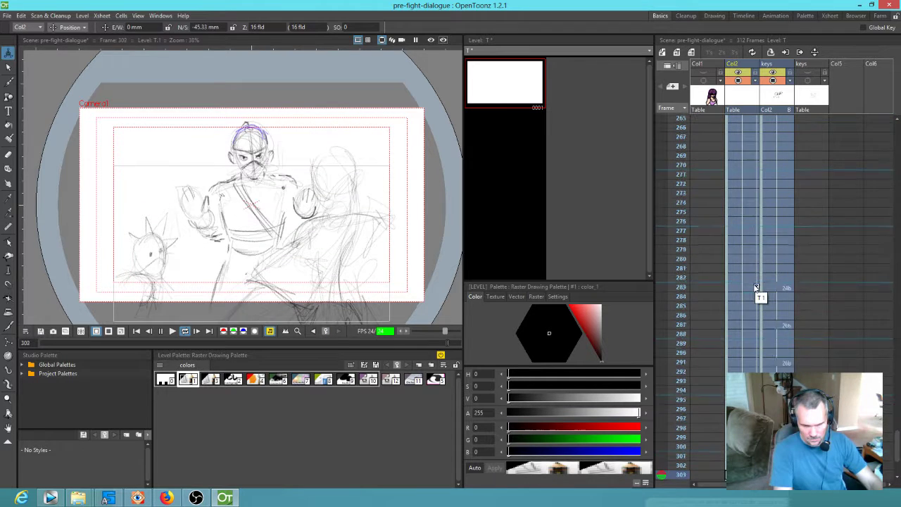
key(p)
Step: Extend the final hold of both Col2 and the linked keys column from frame 312 to frame 336 and replay the ending
scroll(799, 350, down, 3)
click(741, 224)
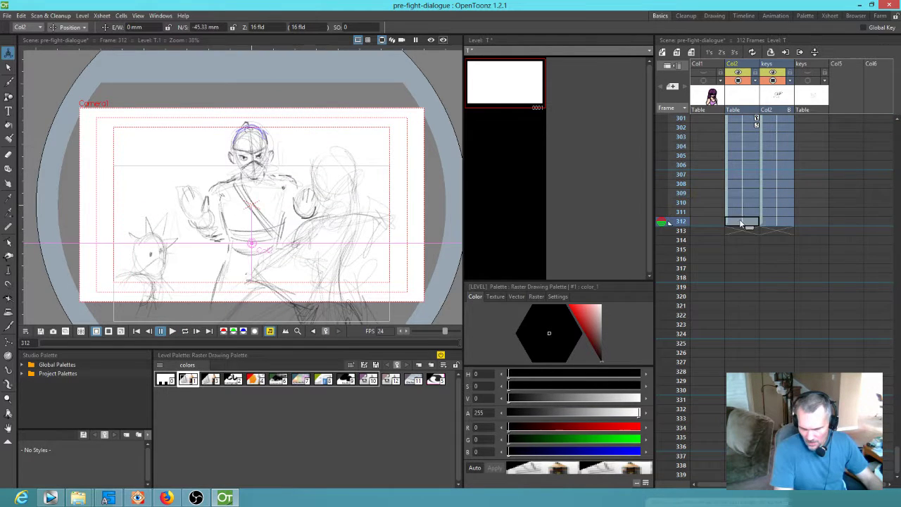
drag(785, 230, 794, 419)
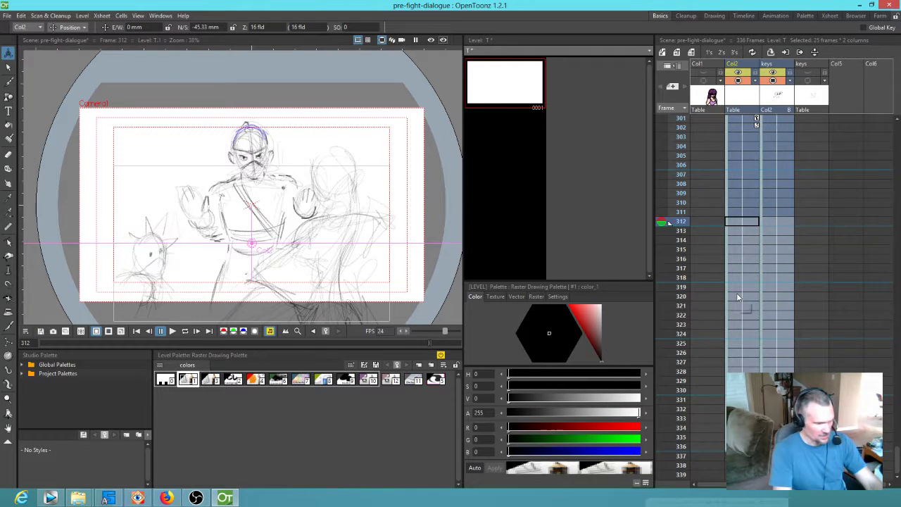
key(l)
key(l)
scroll(752, 336, down, 7)
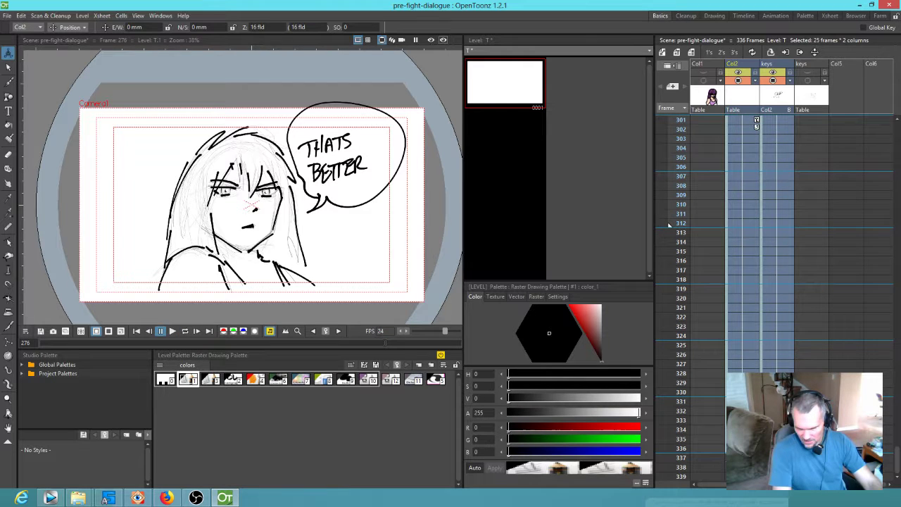
Step: Set automatic playback markers from Col2's hold at frame 314 so the playback range ends at frame 336
right_click(727, 195)
right_click(665, 455)
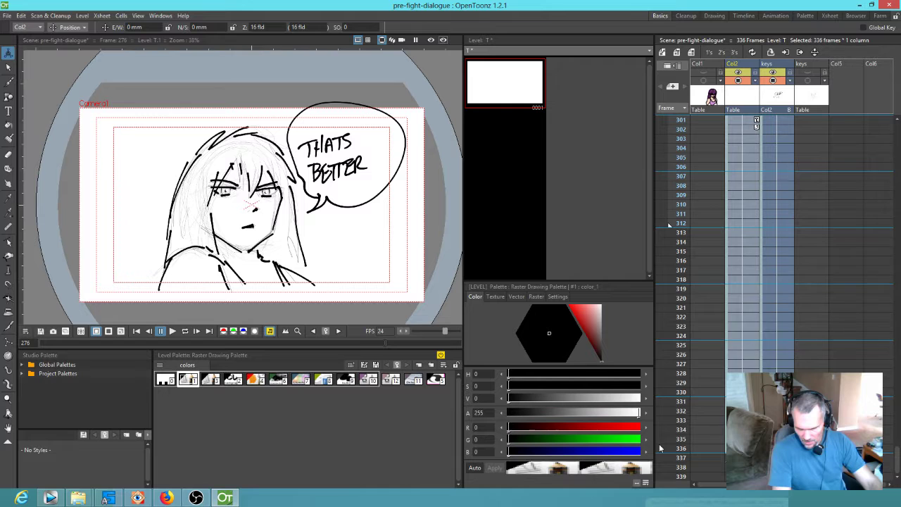
right_click(665, 450)
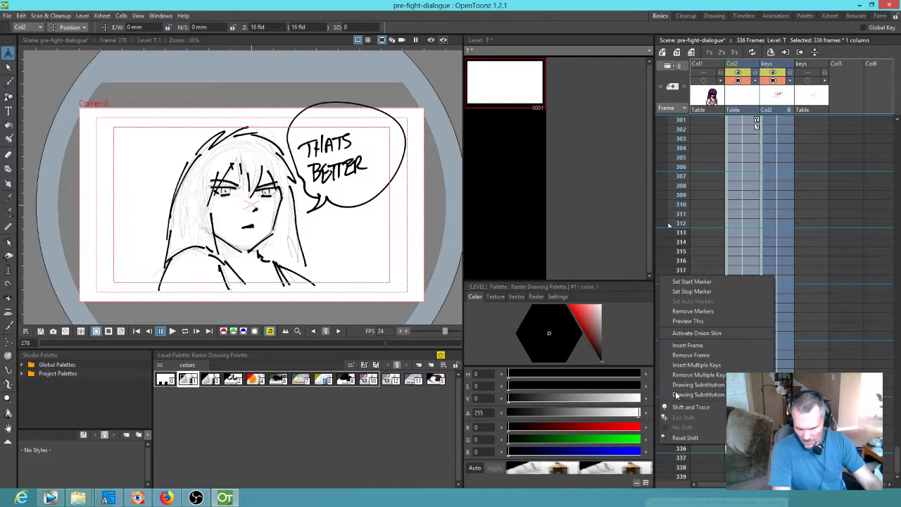
click(740, 241)
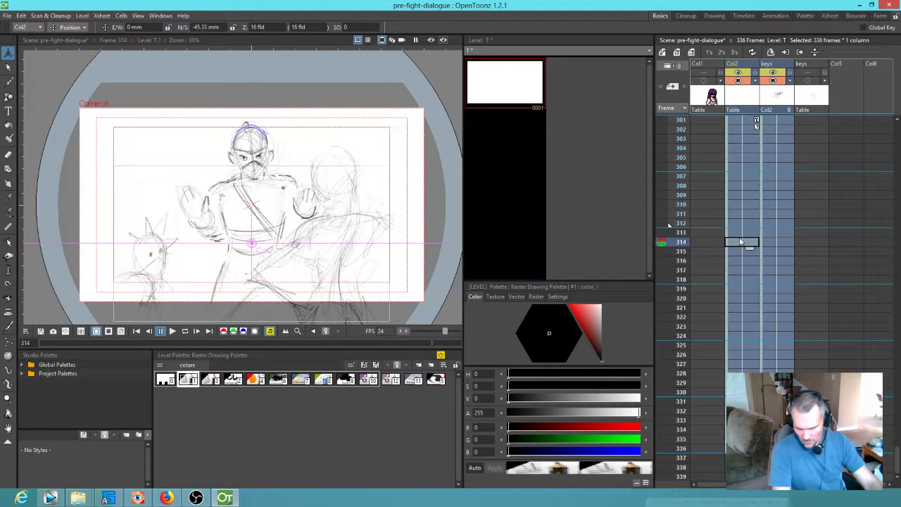
right_click(670, 245)
click(685, 269)
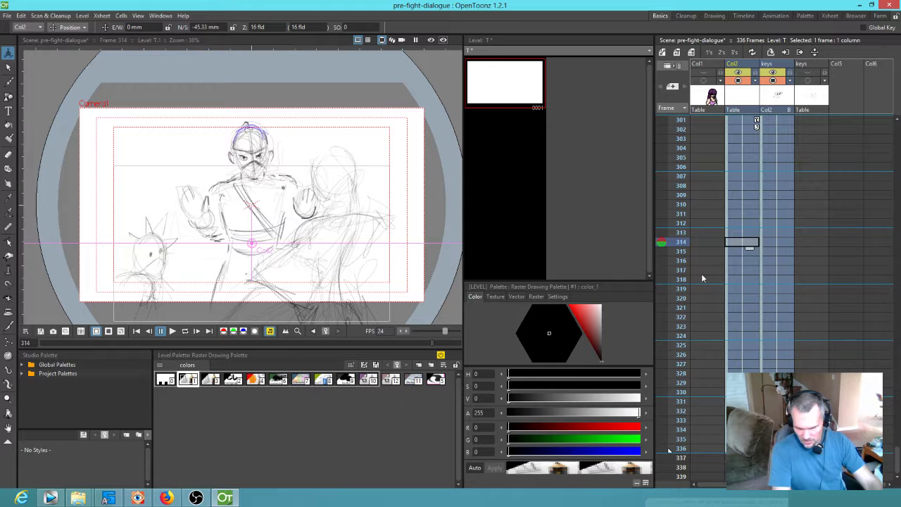
Step: Play the storyboard over its full range to review the overall pacing, then stop playback
key(l)
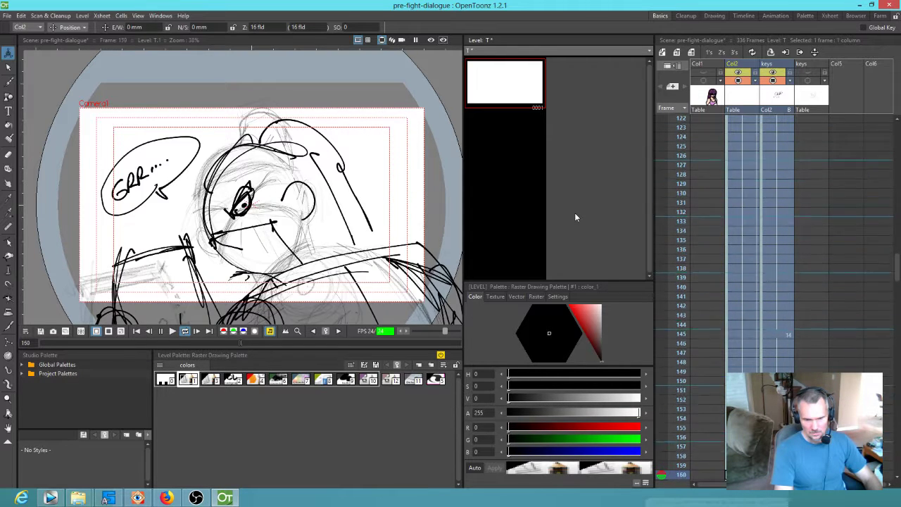
scroll(715, 220, up, 5)
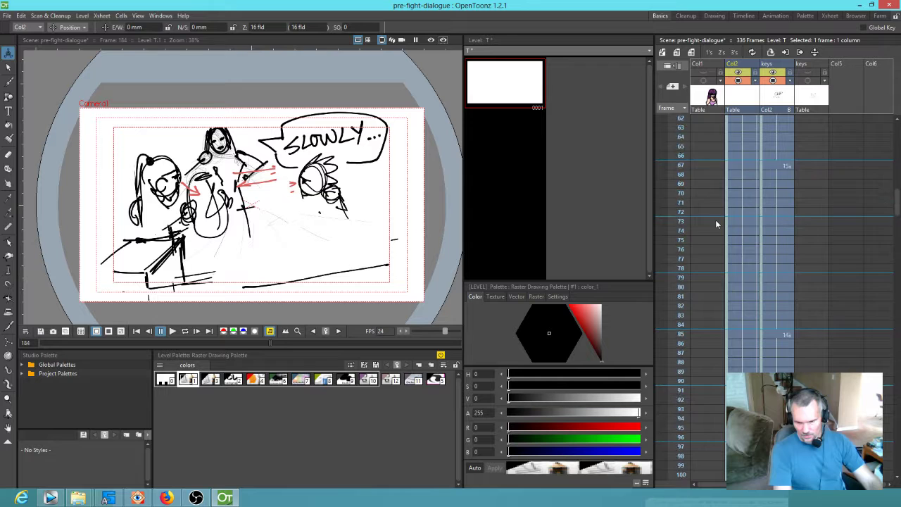
scroll(716, 220, up, 10)
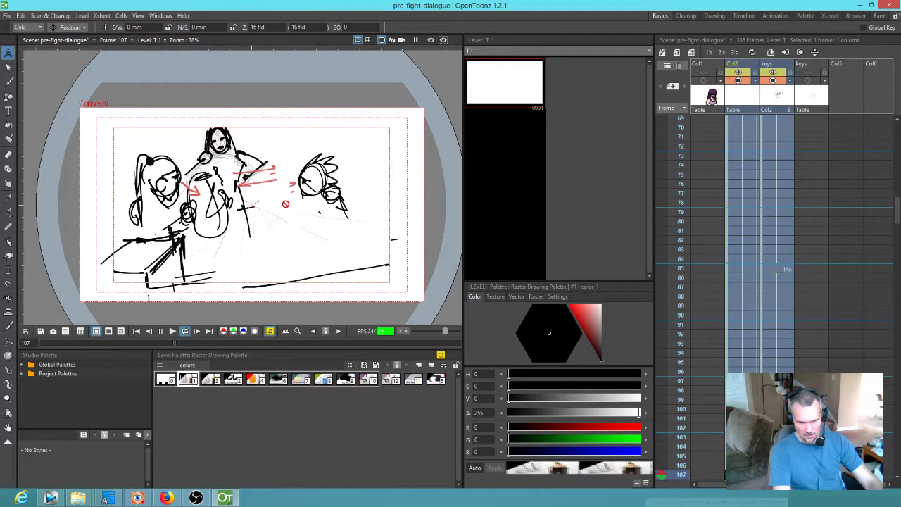
key(p)
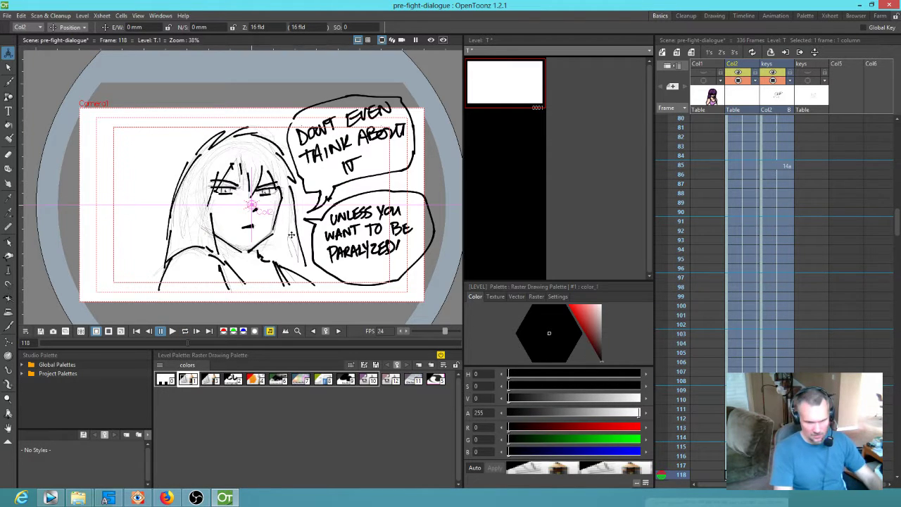
Step: Step and scrub through frames 90 to 125 to examine the timing of the cut from drawing 14a to drawing 24
key(comma)
key(comma)
key(comma)
key(comma)
key(comma)
key(comma)
key(comma)
key(comma)
key(comma)
key(comma)
key(comma)
key(comma)
key(comma)
key(comma)
key(comma)
key(comma)
key(comma)
key(comma)
key(comma)
key(comma)
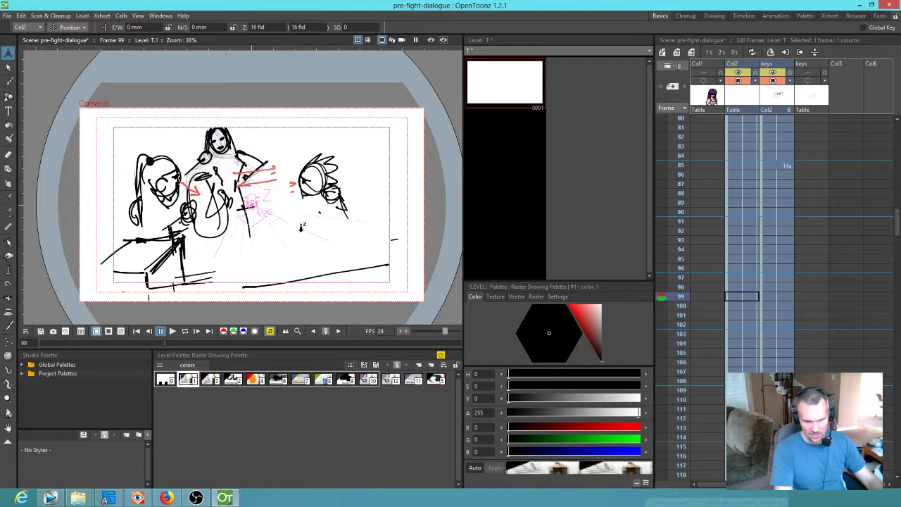
key(comma)
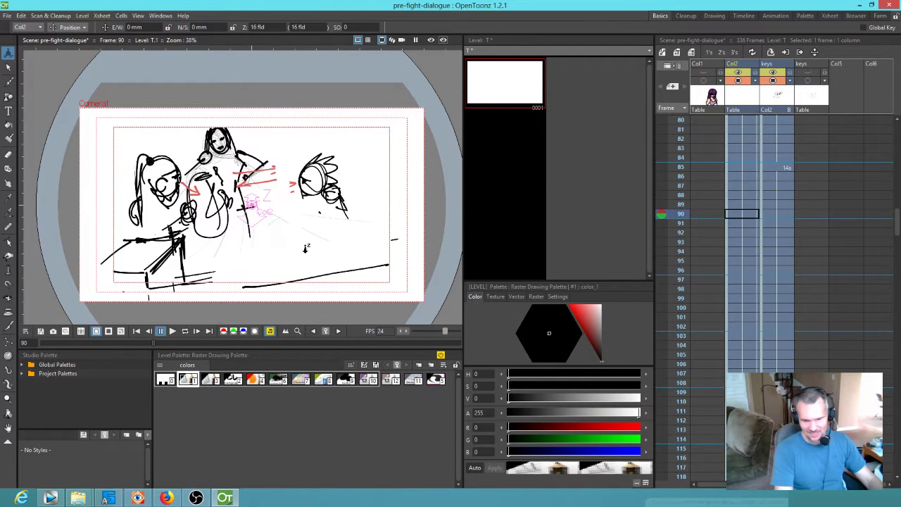
key(period)
key(period)
key(period)
key(period)
key(period)
key(period)
key(period)
key(period)
key(period)
key(period)
key(period)
key(period)
key(period)
key(period)
key(period)
key(period)
key(period)
key(period)
key(period)
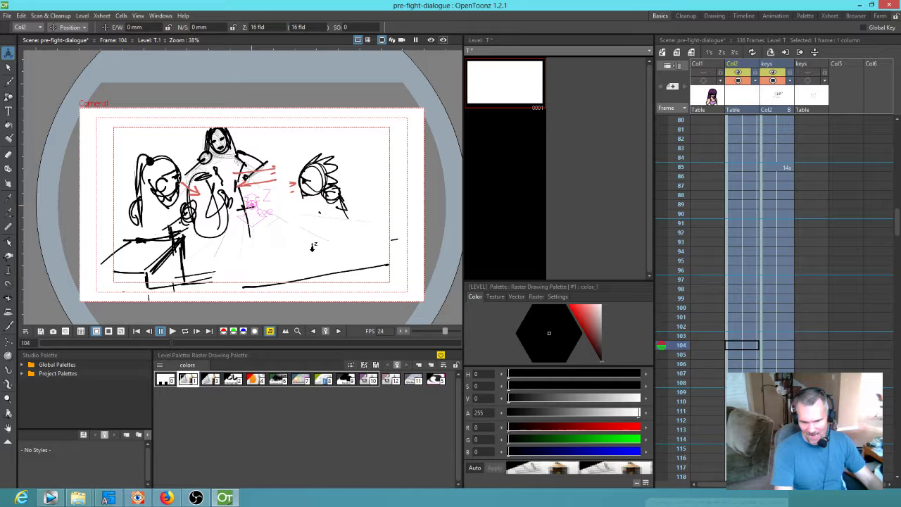
key(comma)
key(comma)
key(comma)
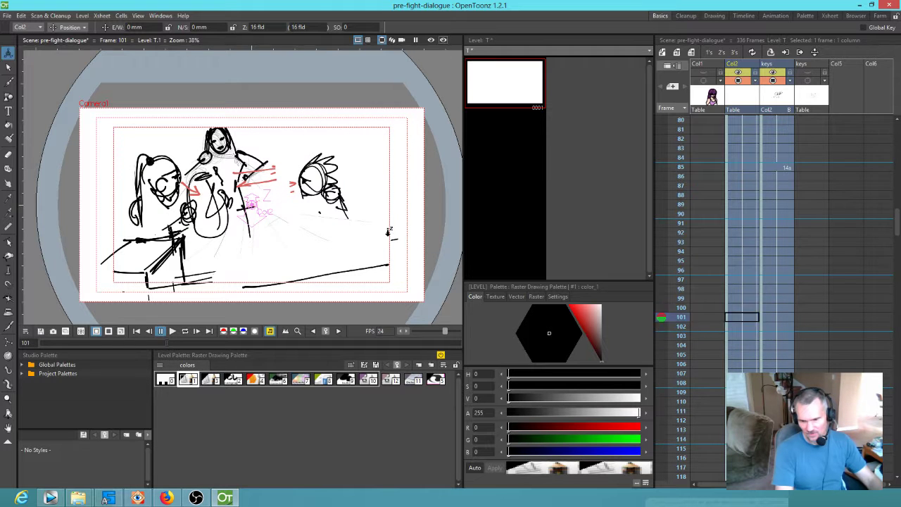
key(period)
key(period)
key(period)
key(period)
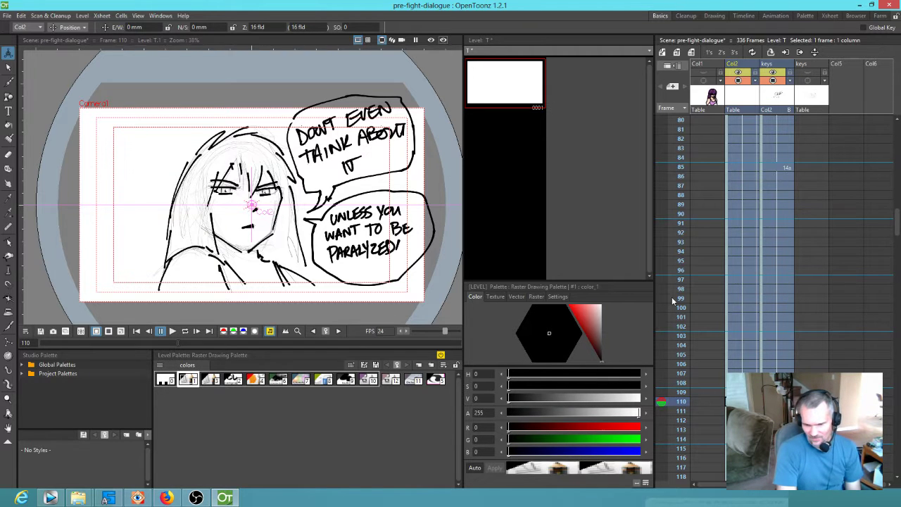
mouse_move(676, 308)
mouse_down()
mouse_move(684, 482)
mouse_move(685, 436)
mouse_up()
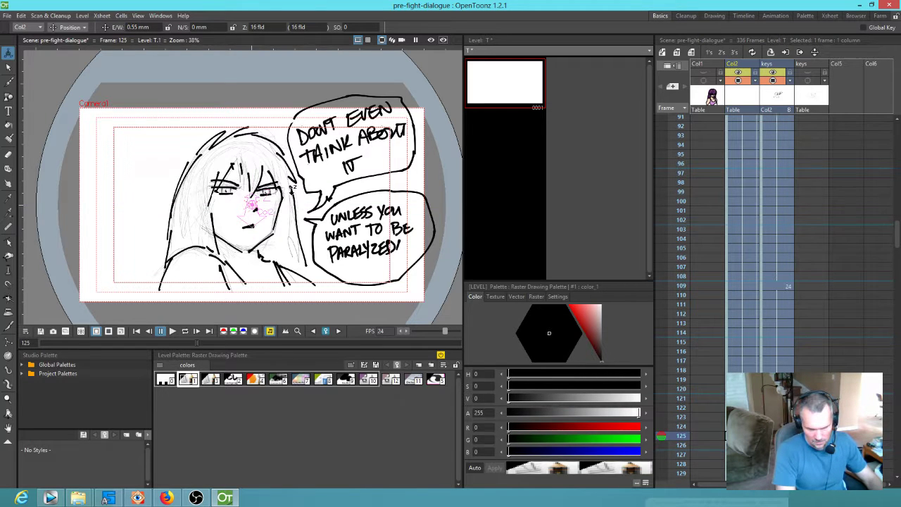
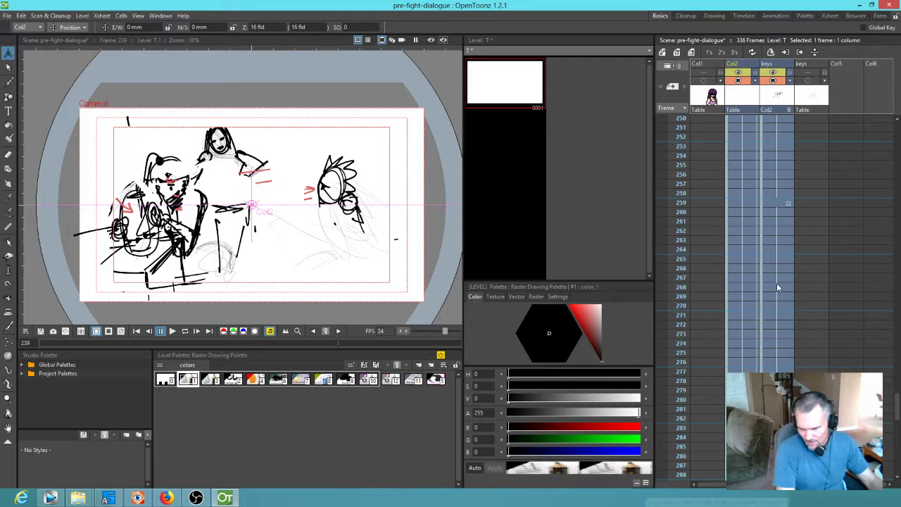
Step: Scrub between frames 193 and 217 to examine how long drawings 15a and 16a hold in the keys column
scroll(697, 211, down, 5)
mouse_move(682, 197)
mouse_down()
mouse_move(669, 135)
mouse_move(670, 126)
mouse_move(682, 185)
mouse_move(686, 104)
mouse_move(688, 178)
mouse_up()
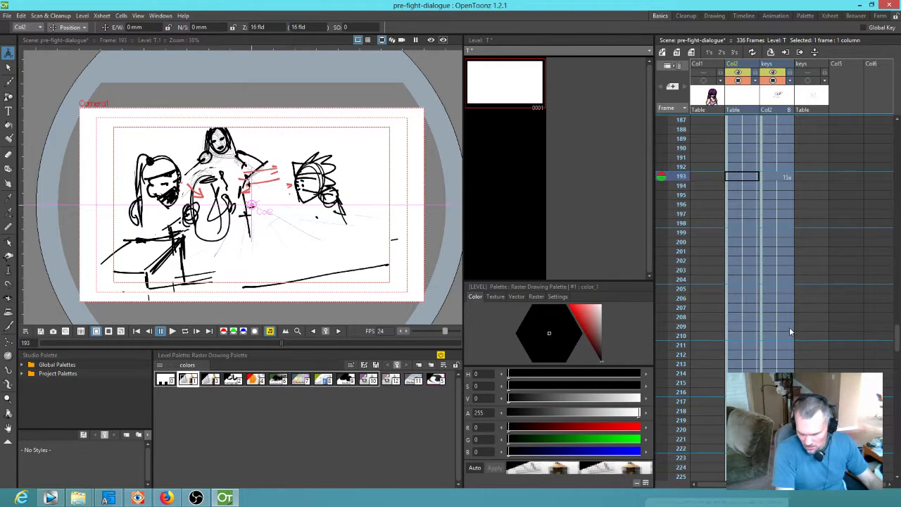
scroll(796, 308, down, 3)
scroll(796, 309, down, 3)
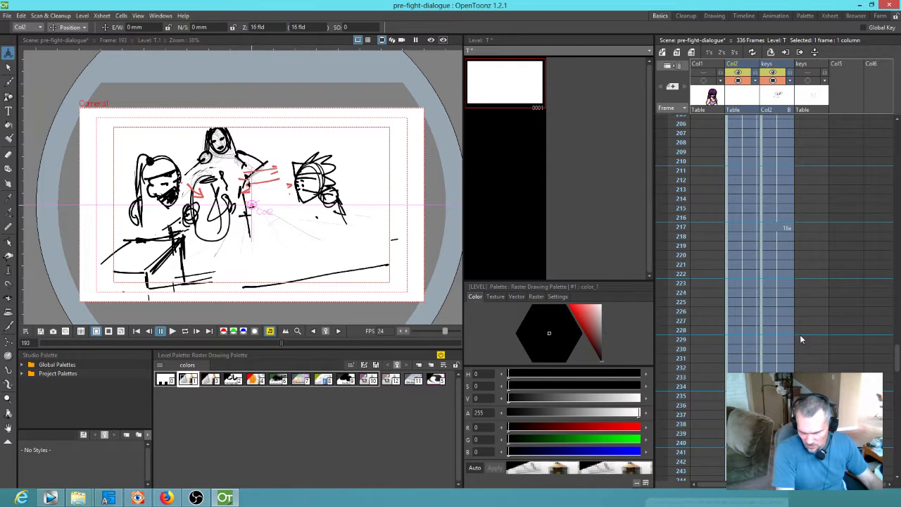
scroll(802, 302, down, 3)
scroll(808, 269, down, 2)
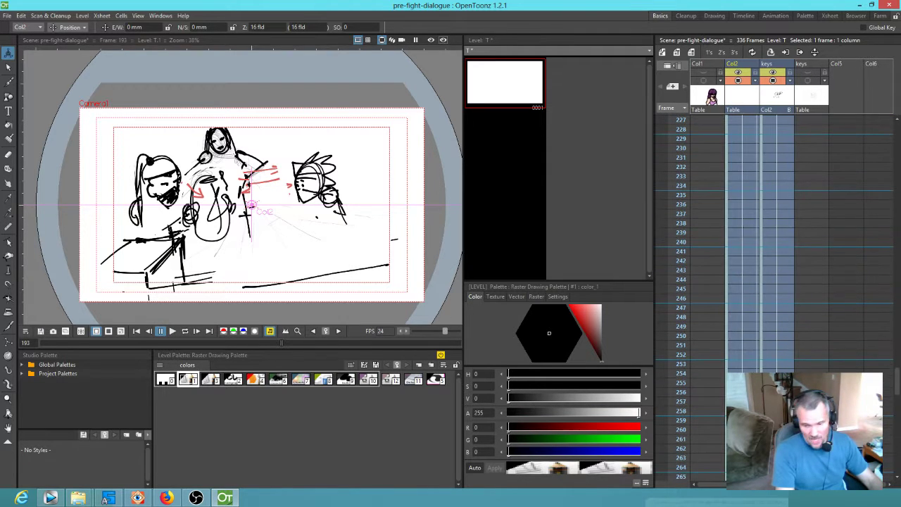
scroll(808, 269, up, 2)
scroll(743, 361, up, 5)
scroll(731, 203, right, 1)
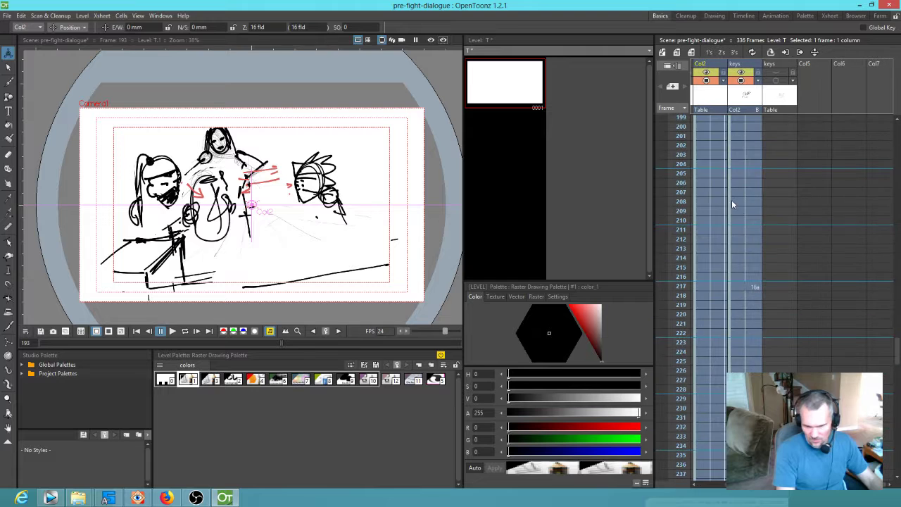
scroll(743, 209, up, 6)
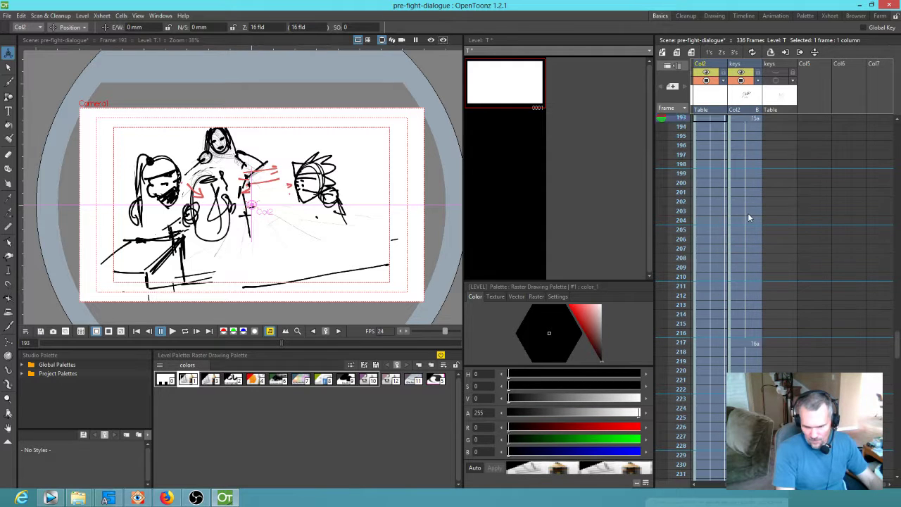
click(676, 239)
drag(674, 240, 675, 458)
scroll(768, 234, down, 5)
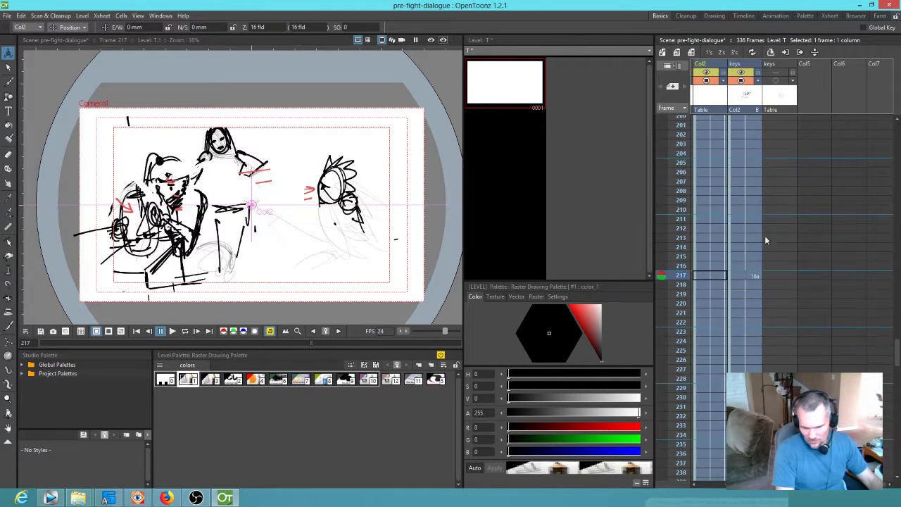
Step: Extend drawing 15a's hold in the keys column to frame 222, and pull the cells from drawing 22 onward back to start at frame 259
click(754, 269)
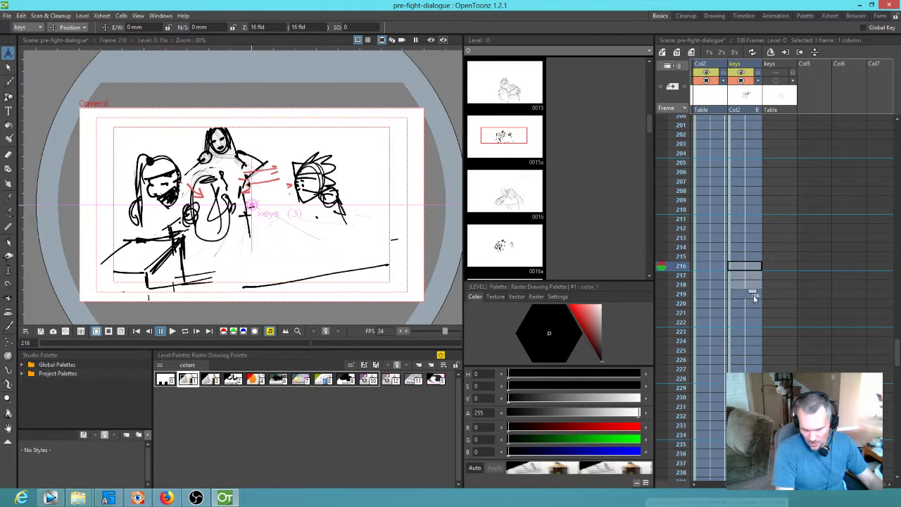
drag(754, 321, 755, 330)
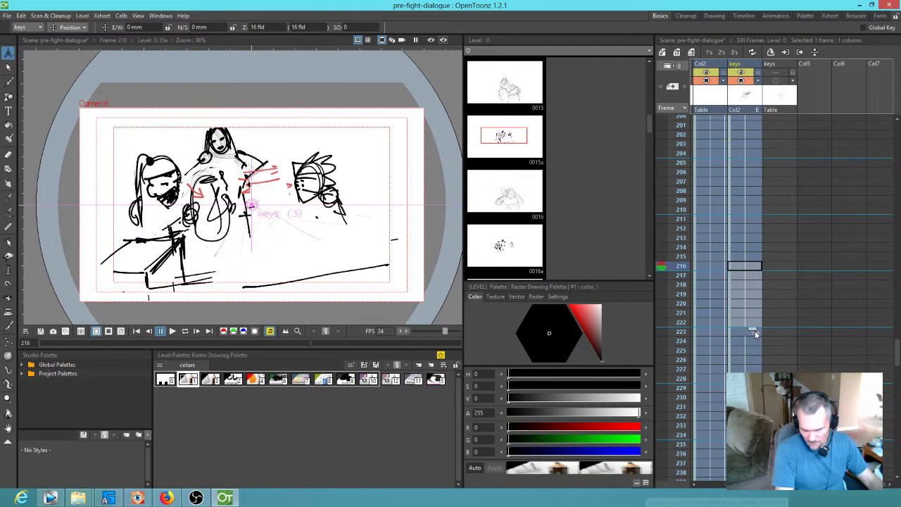
scroll(764, 355, down, 10)
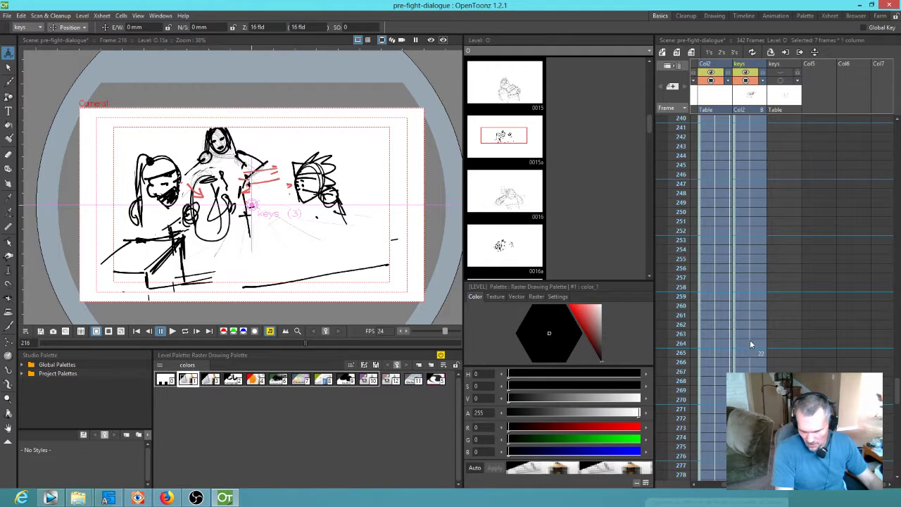
click(751, 345)
drag(734, 365, 740, 306)
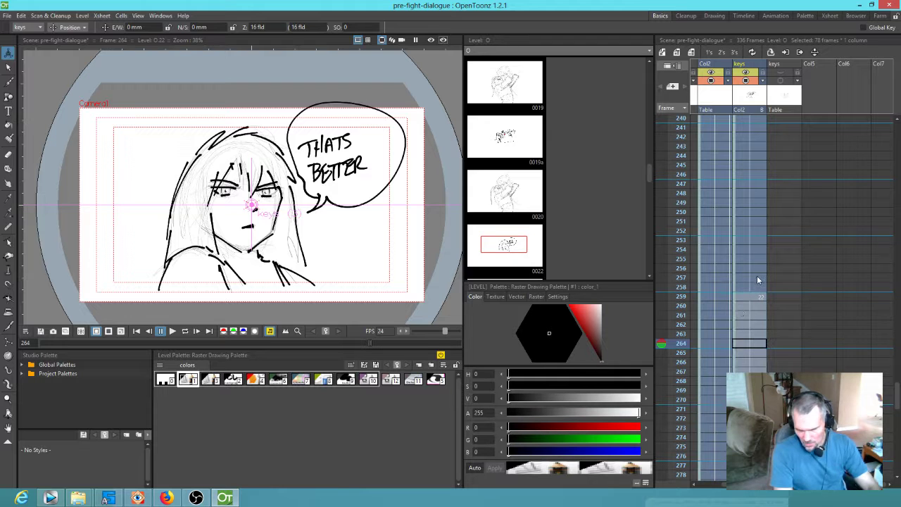
scroll(758, 277, up, 13)
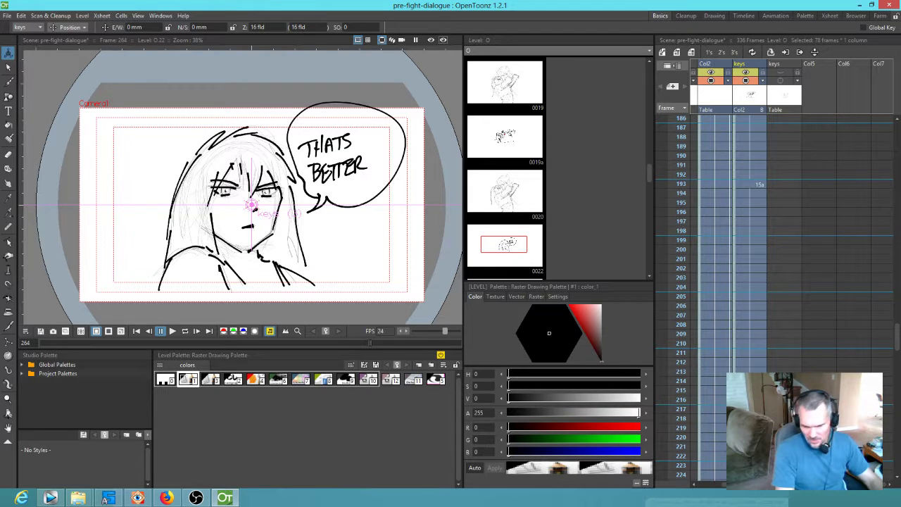
Step: Switch to Vegas Pro, save the AKARIS DREAM.veg project and close the program to return to the OpenToonz storyboard
click(680, 465)
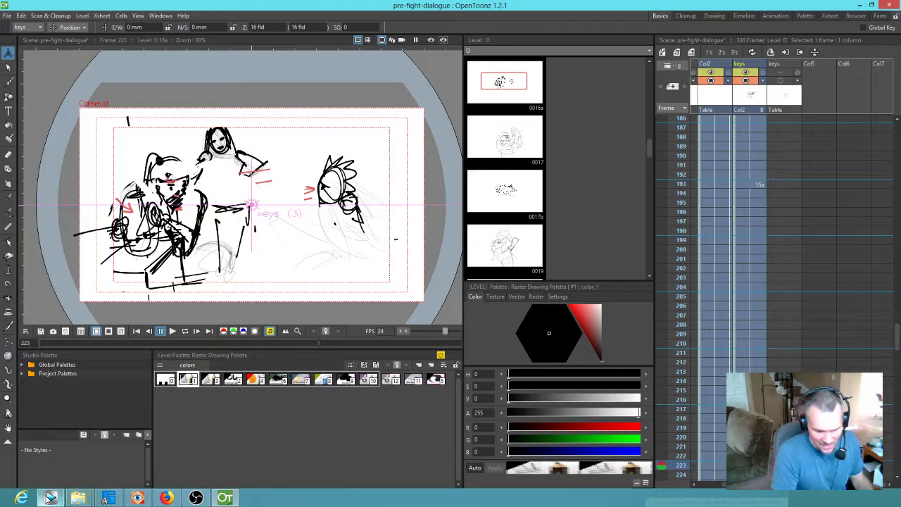
mouse_move(51, 499)
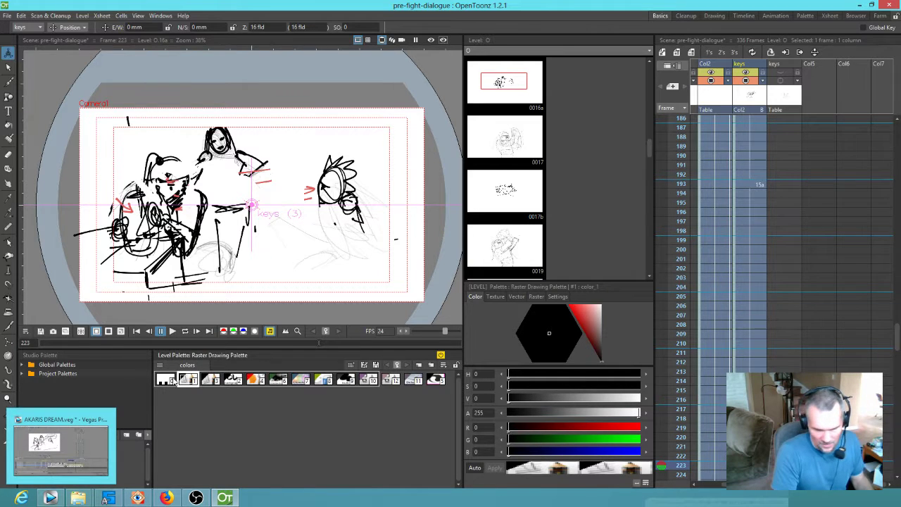
click(52, 499)
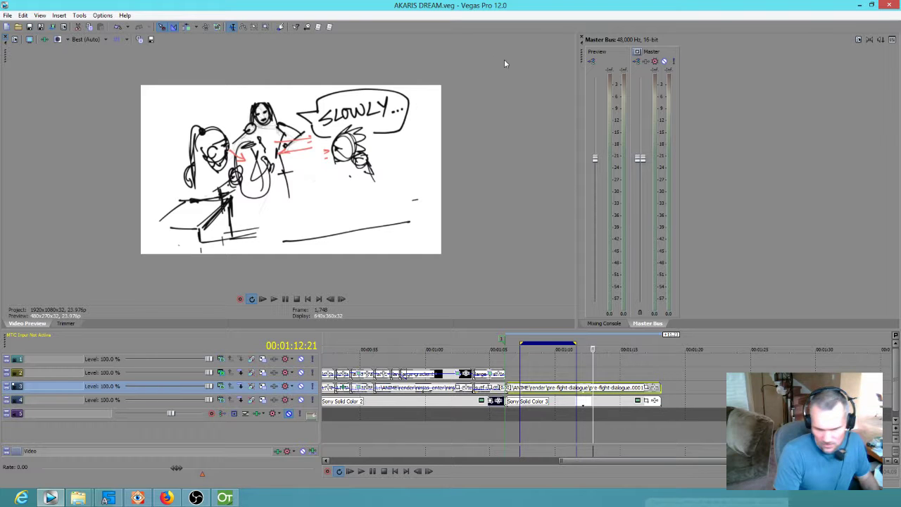
click(888, 6)
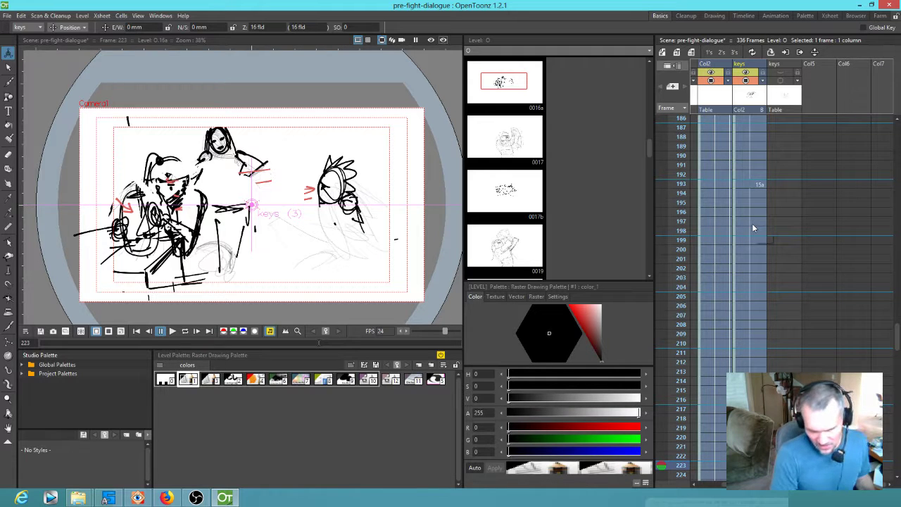
Step: Show drawing 15a at frame 193 and enlarge the viewer area in height and width
click(756, 185)
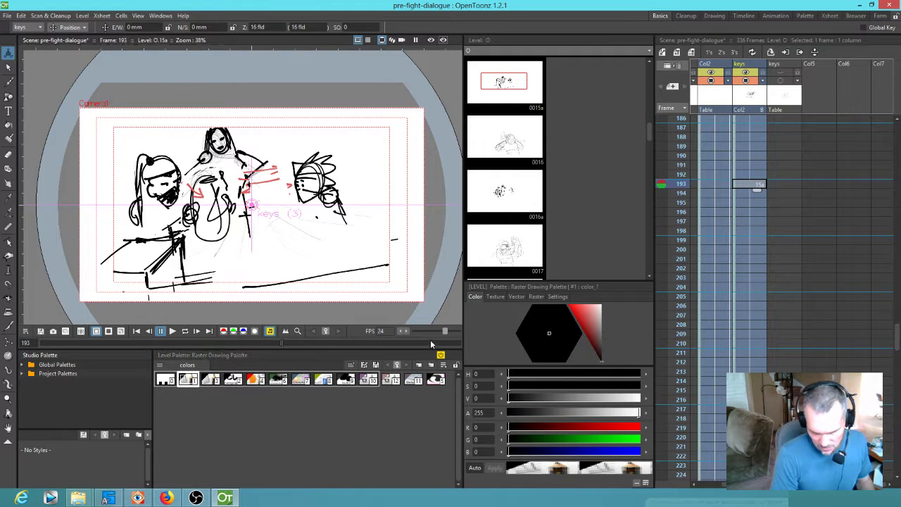
drag(430, 347, 426, 366)
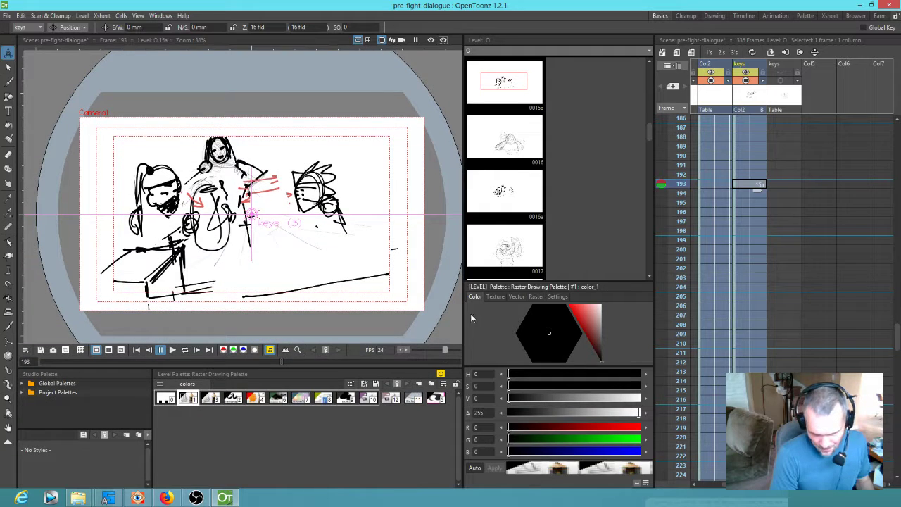
drag(464, 315, 538, 305)
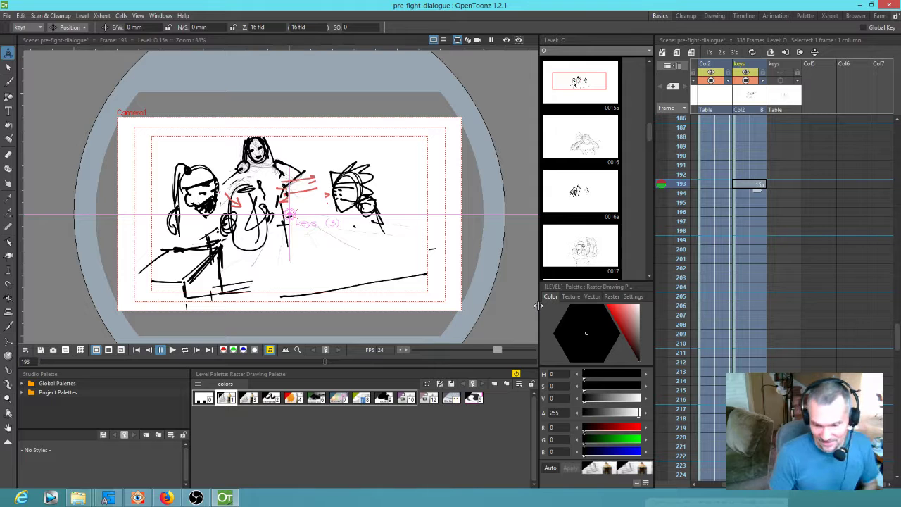
Step: Scrub from frame 193 to frame 259 to examine how long drawings 15a and 16a hold before drawing 22
mouse_move(676, 137)
mouse_down()
mouse_move(670, 280)
mouse_move(676, 130)
mouse_move(687, 243)
mouse_move(684, 440)
mouse_up()
scroll(778, 213, down, 5)
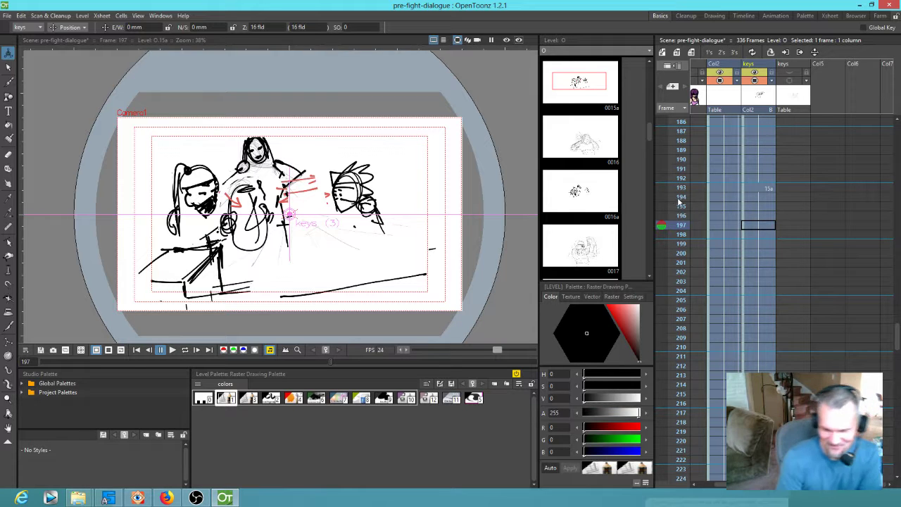
click(680, 215)
mouse_move(680, 215)
mouse_down()
mouse_move(680, 479)
mouse_move(682, 426)
mouse_move(683, 437)
mouse_up()
scroll(812, 353, down, 5)
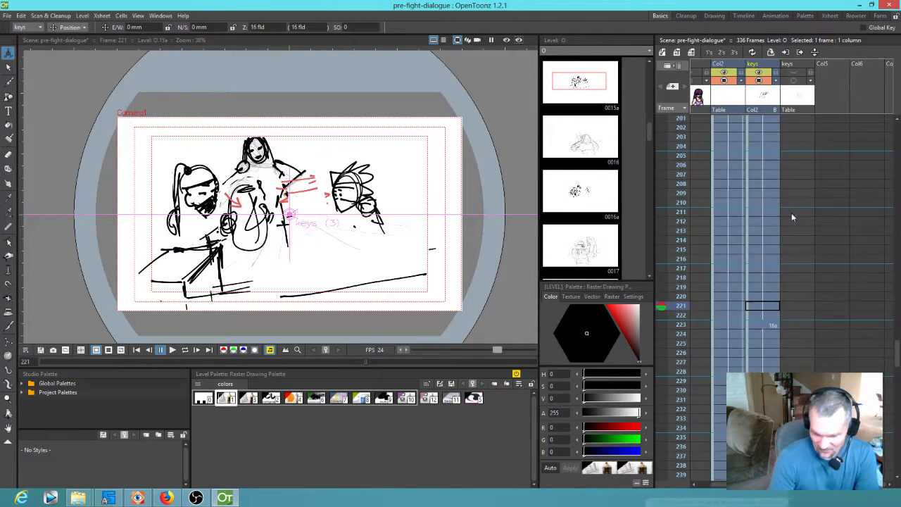
mouse_move(682, 305)
mouse_down()
mouse_move(677, 438)
mouse_move(679, 343)
mouse_up()
scroll(798, 341, down, 6)
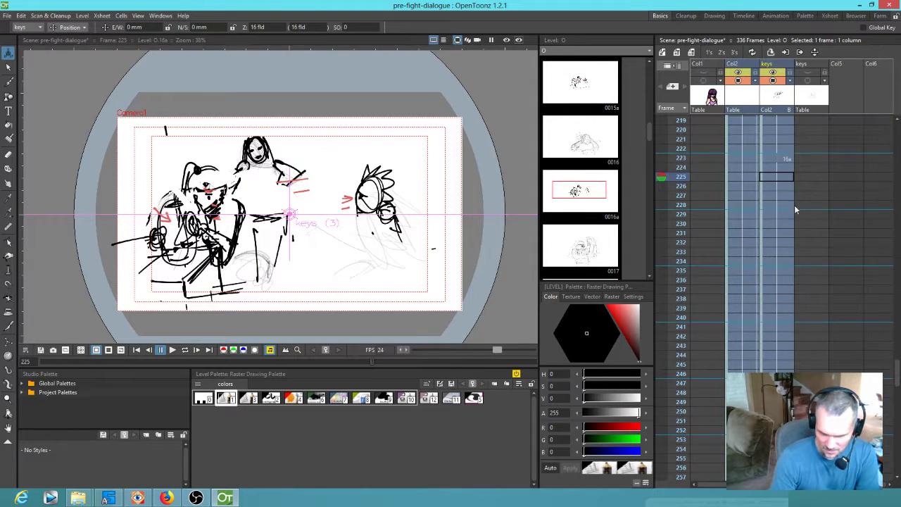
mouse_move(679, 163)
mouse_down()
mouse_move(683, 476)
mouse_move(685, 401)
mouse_up()
scroll(790, 319, down, 3)
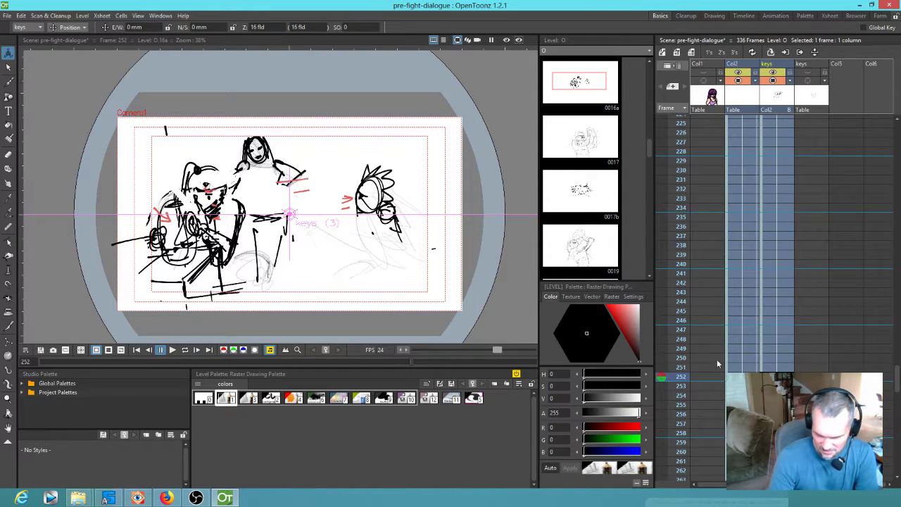
scroll(786, 309, up, 1)
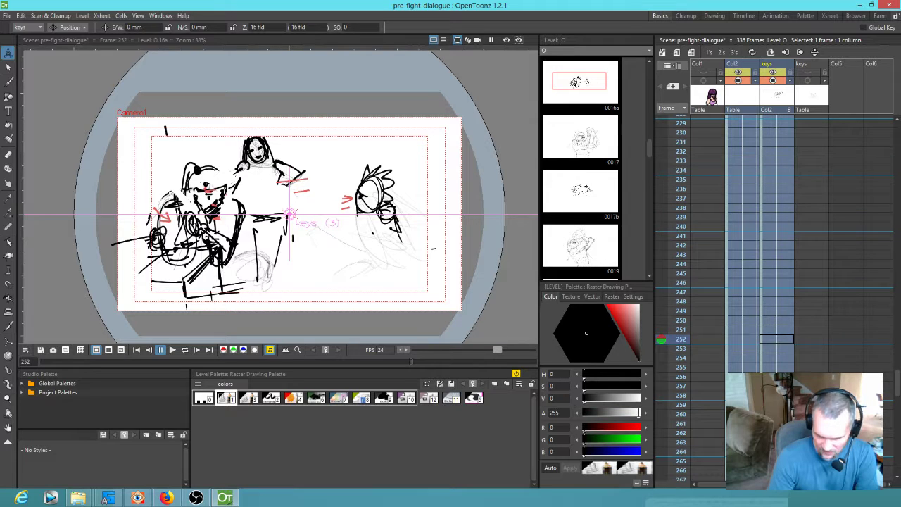
key(p)
scroll(783, 312, up, 2)
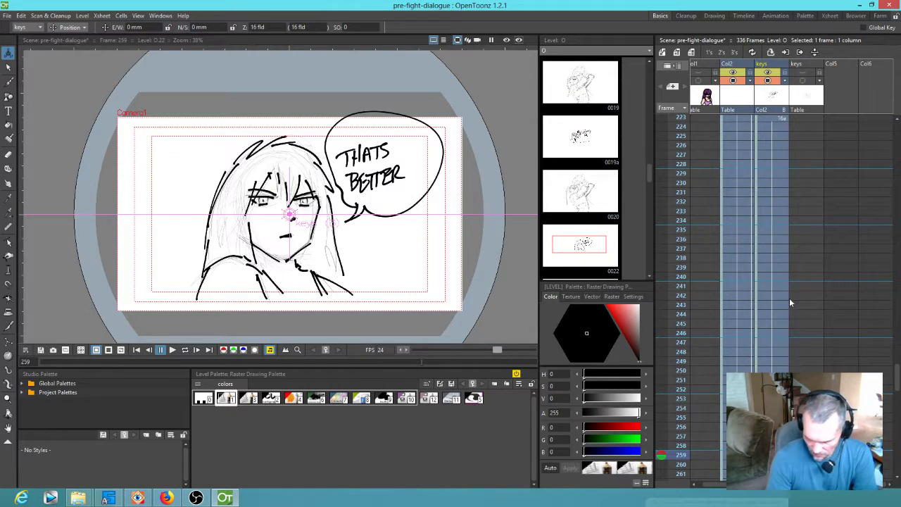
Step: Try to substitute drawing 15a for drawing 16a at frame 235 in the keys column
click(778, 229)
scroll(793, 260, up, 3)
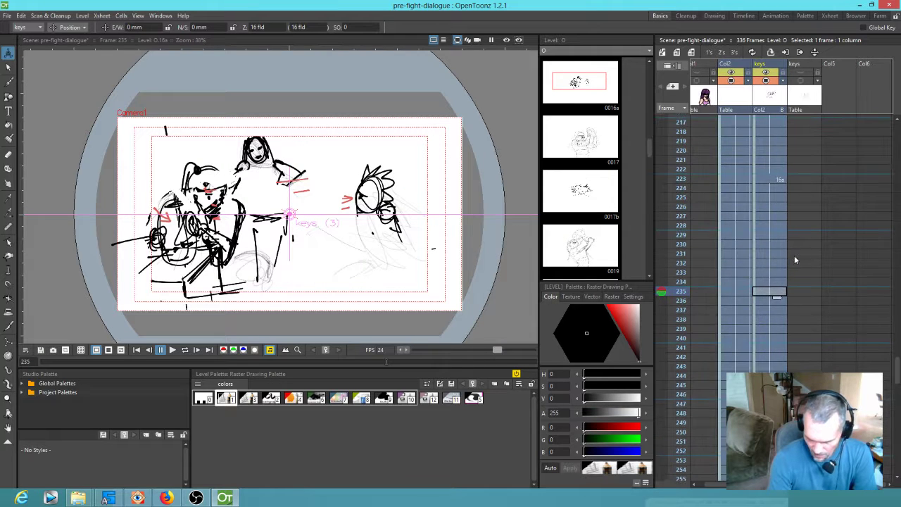
text(17)
key(Return)
key(q)
key(q)
key(q)
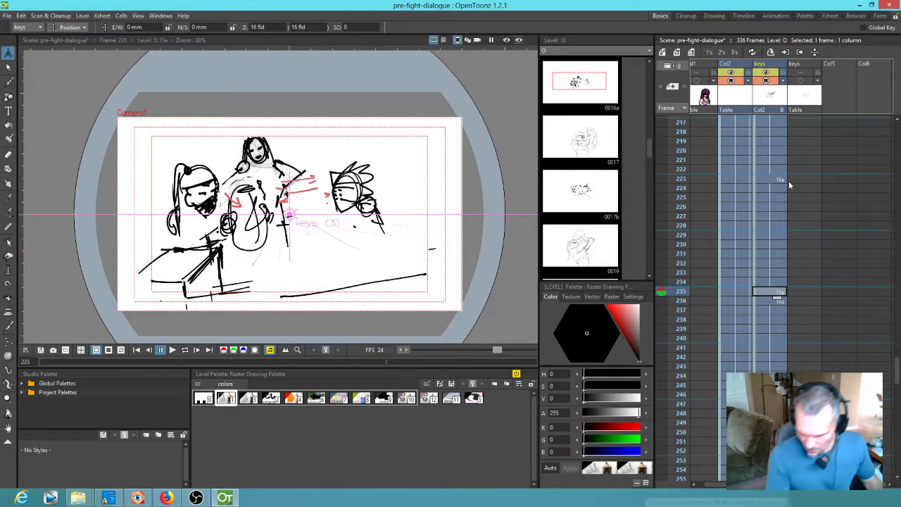
key(q)
key(q)
key(q)
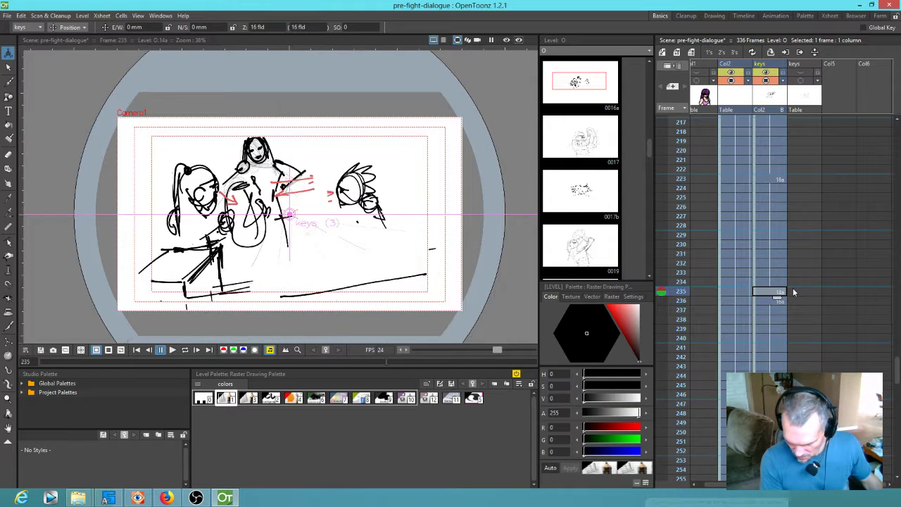
key(w)
key(w)
key(w)
key(w)
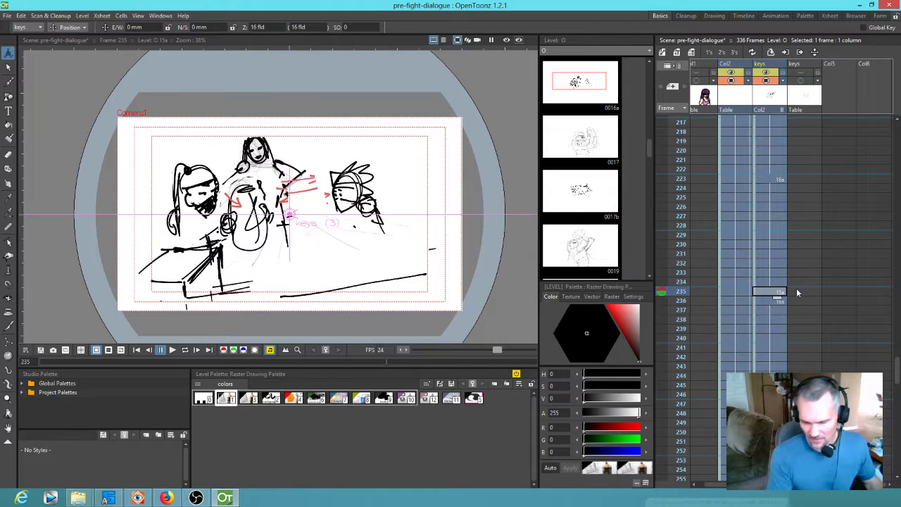
Step: Extend drawing 15a's hold in the keys column to frame 234, and pull the cells from drawing 22 onward back to start at frame 259
click(781, 169)
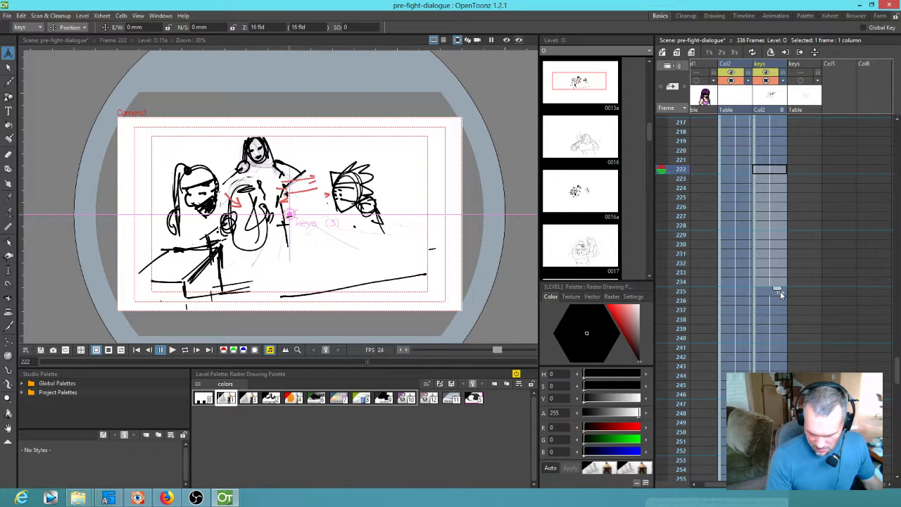
drag(780, 294, 781, 295)
scroll(810, 301, down, 5)
key(p)
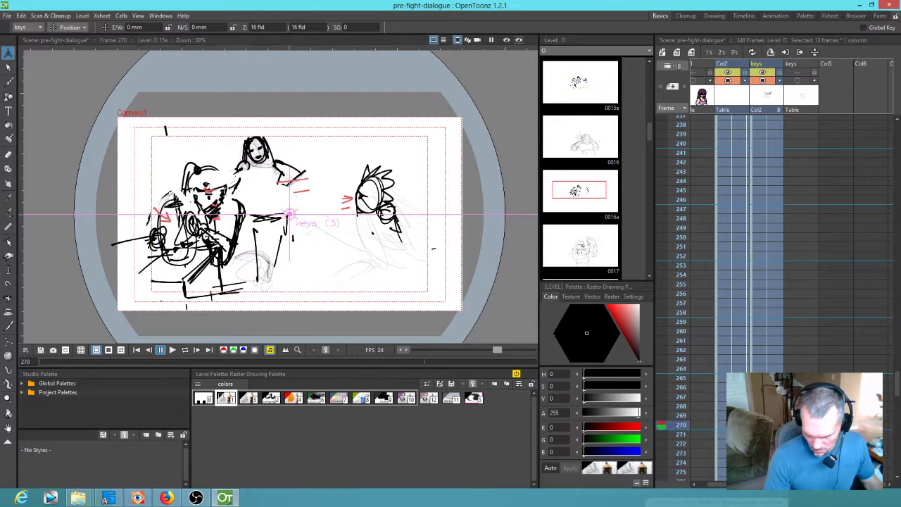
key(Delete)
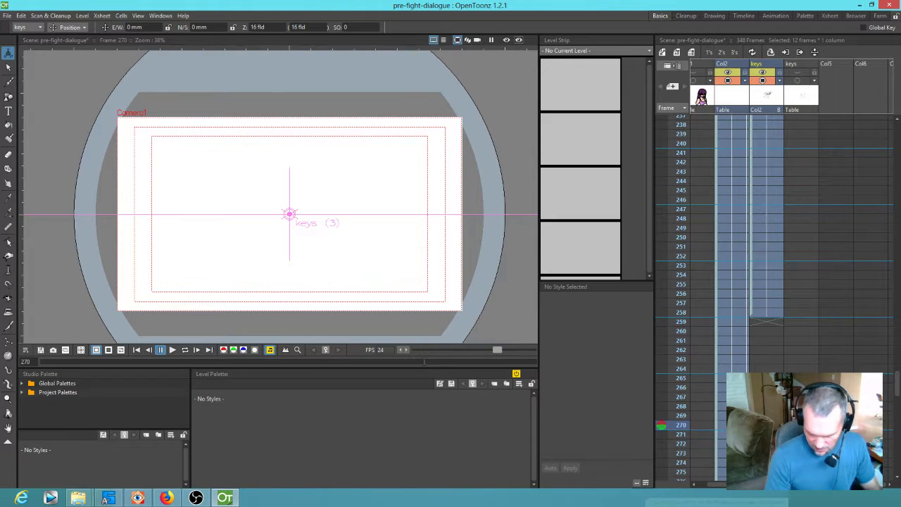
key(ctrl+z)
drag(755, 383, 755, 334)
drag(754, 182, 752, 372)
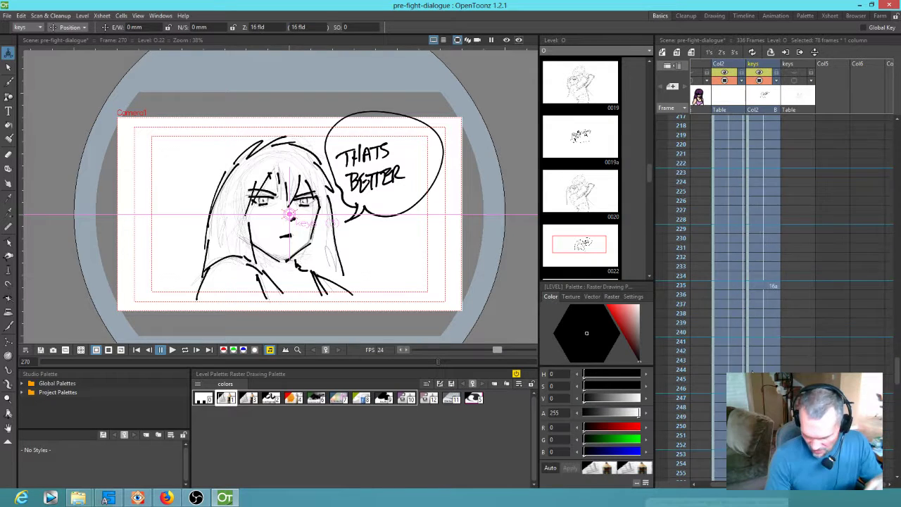
Step: Set the playback start marker at frame 193, where drawing 15a begins
scroll(784, 337, up, 5)
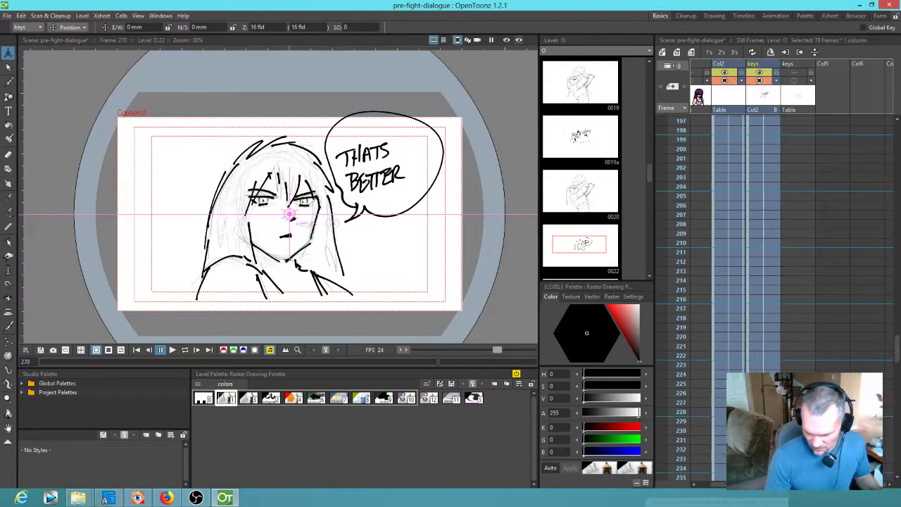
scroll(780, 342, up, 5)
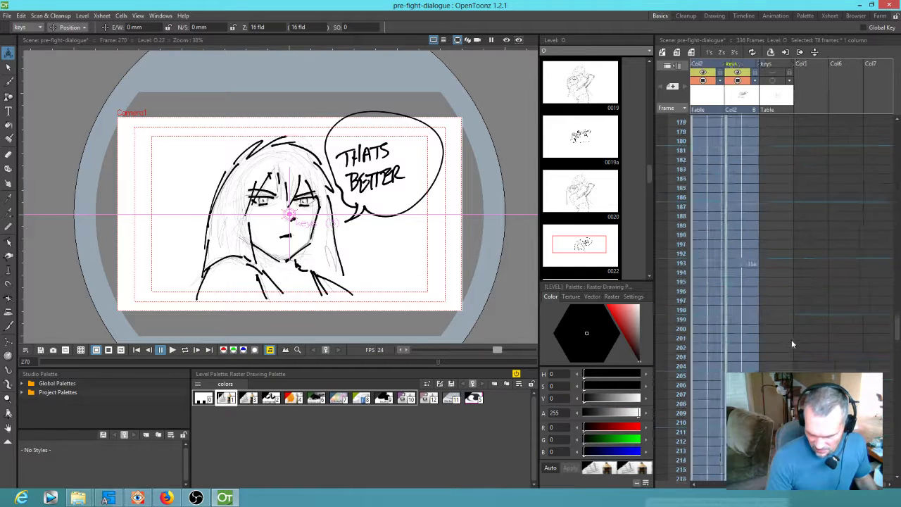
click(755, 273)
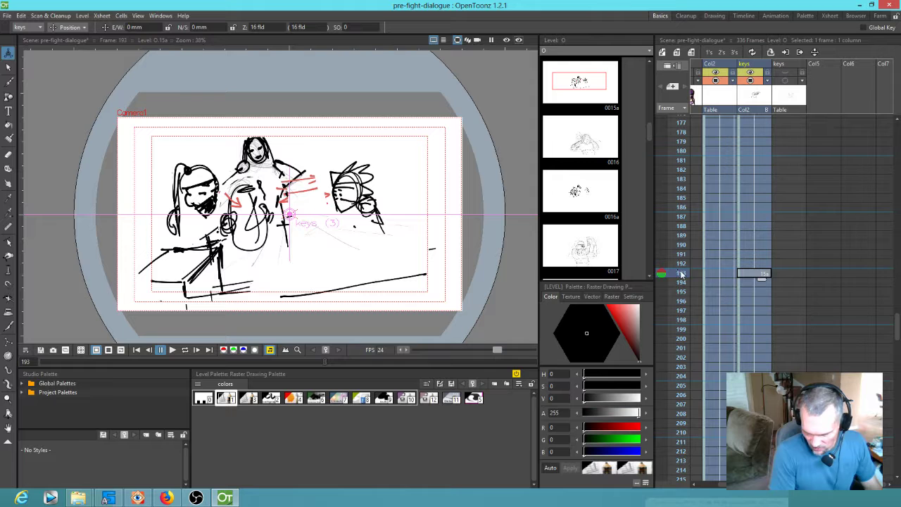
right_click(682, 275)
click(689, 278)
Step: Set the playback stop marker at frame 282, within drawing 22's hold
scroll(735, 339, down, 6)
scroll(735, 340, down, 5)
click(751, 273)
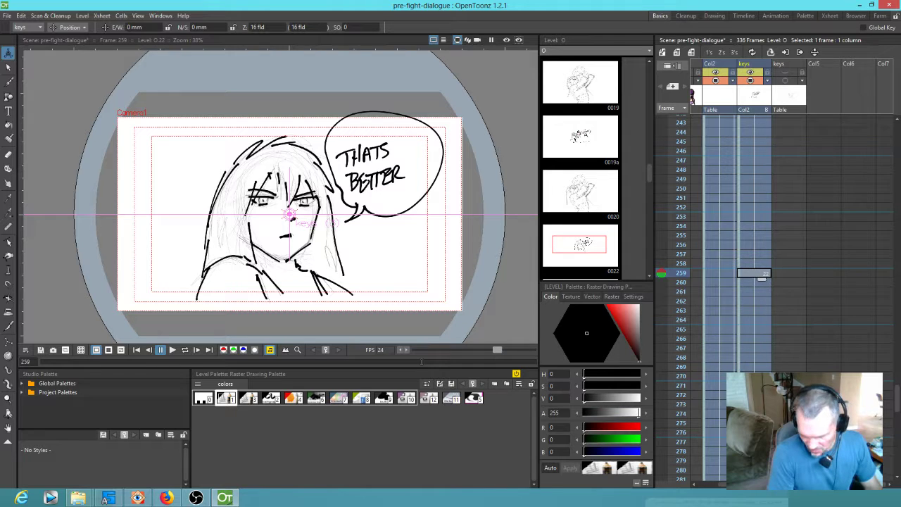
scroll(778, 326, down, 2)
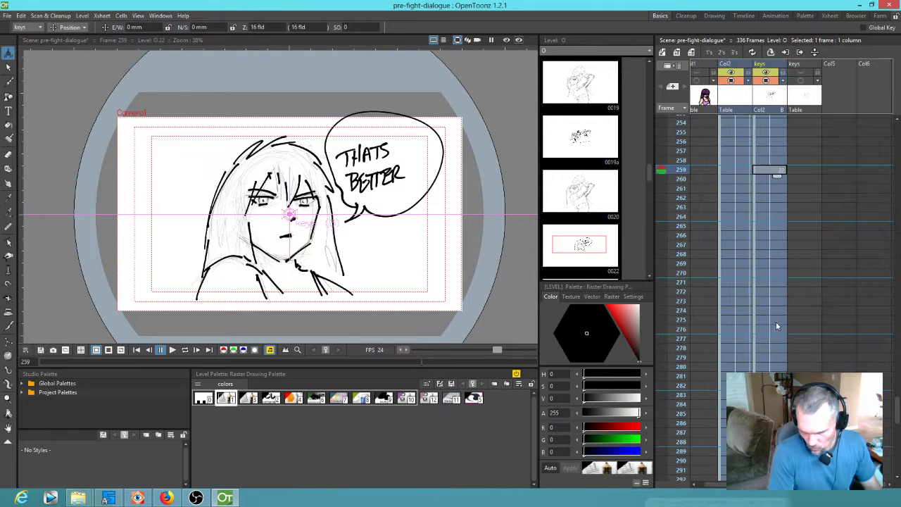
click(684, 386)
right_click(689, 385)
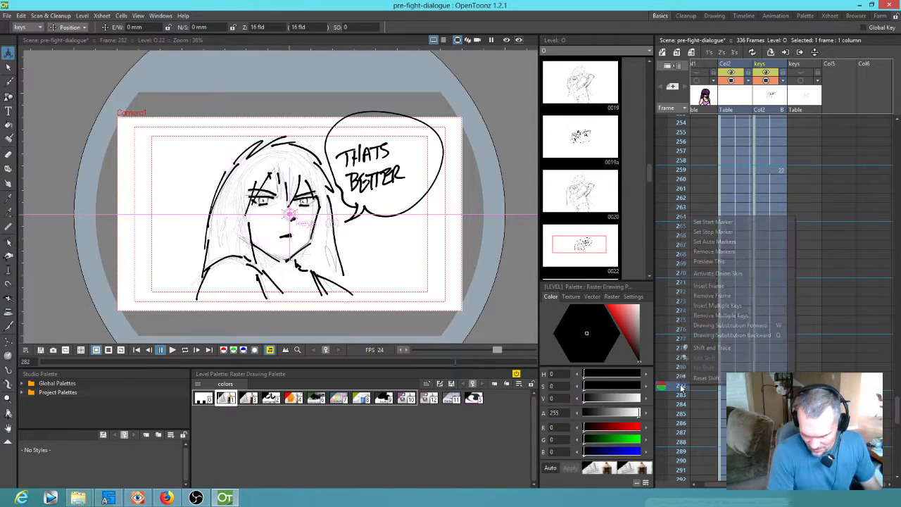
click(713, 232)
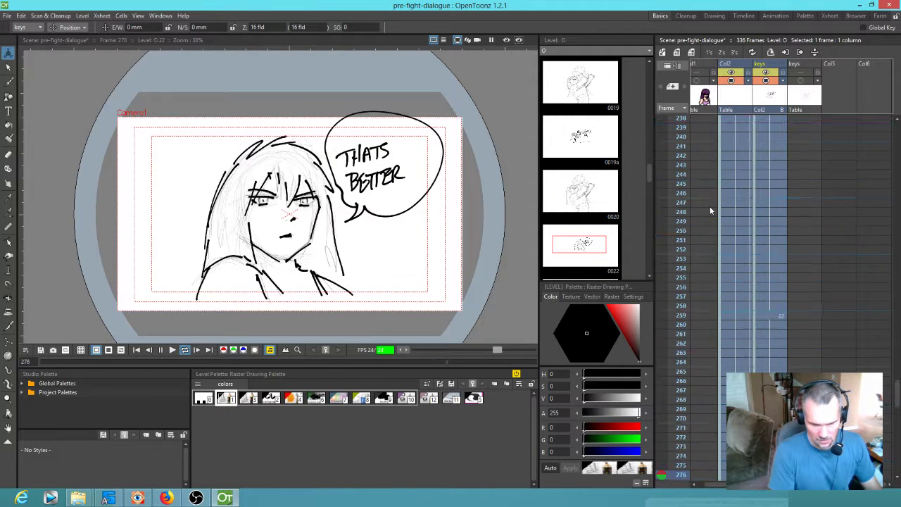
Step: Play the marked range, then examine where drawings 15a and 16a start in the keys column
scroll(774, 264, up, 5)
scroll(775, 262, down, 2)
click(780, 275)
scroll(787, 280, up, 3)
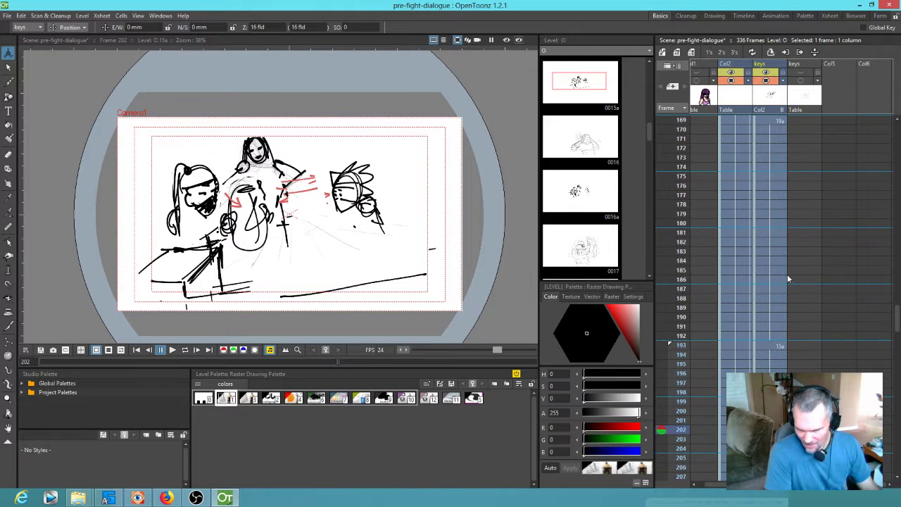
click(771, 345)
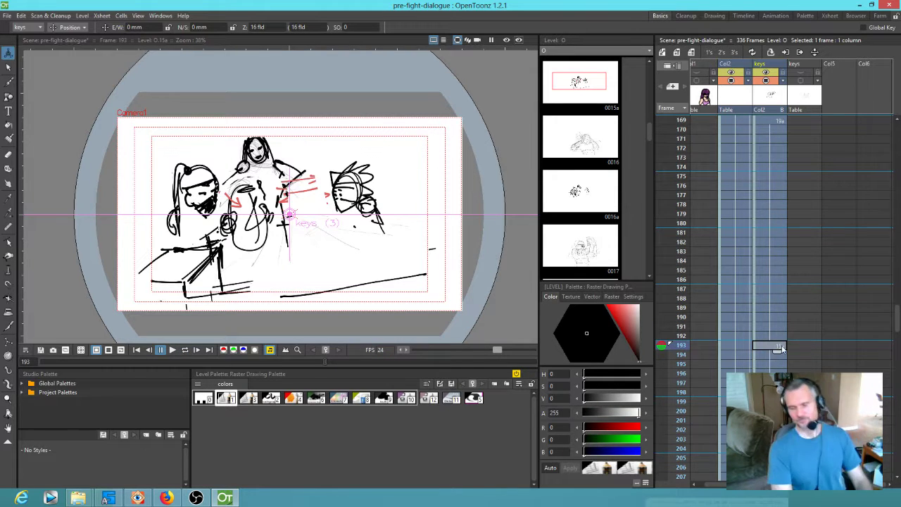
scroll(775, 267, down, 2)
scroll(775, 264, down, 1)
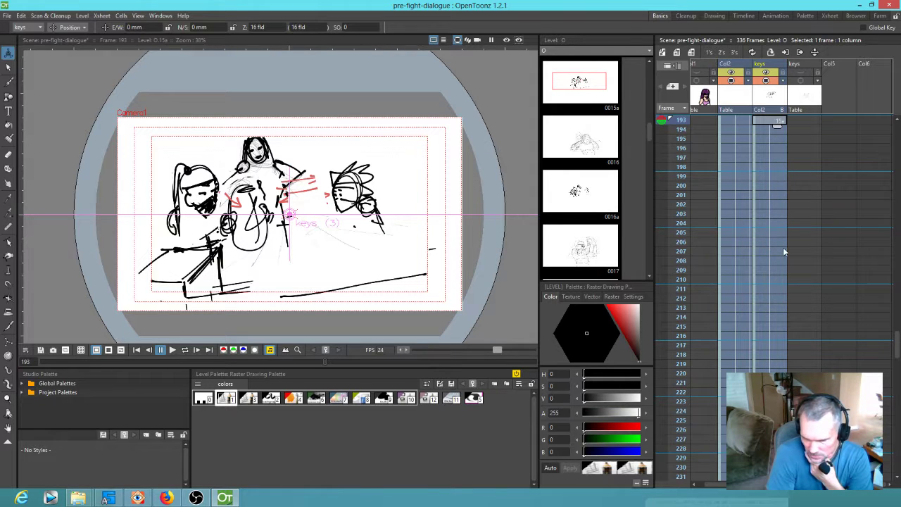
scroll(779, 331, down, 3)
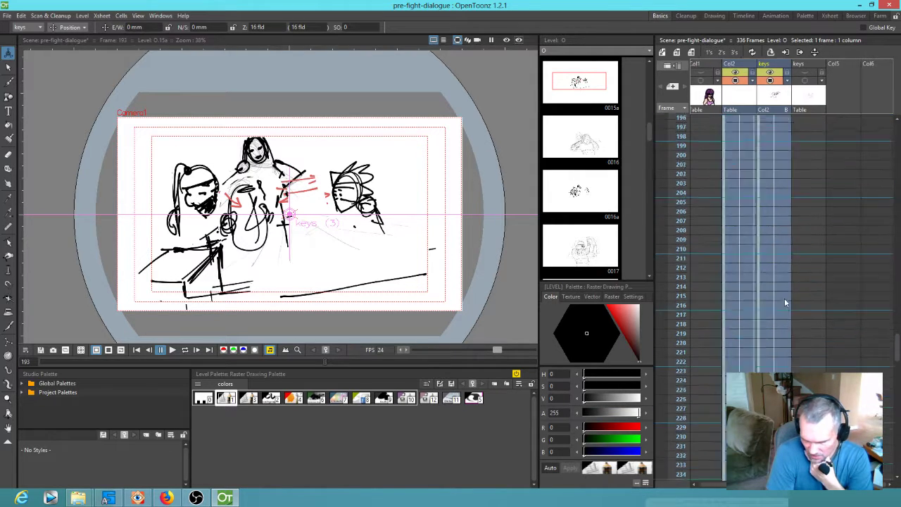
click(776, 345)
scroll(797, 346, down, 3)
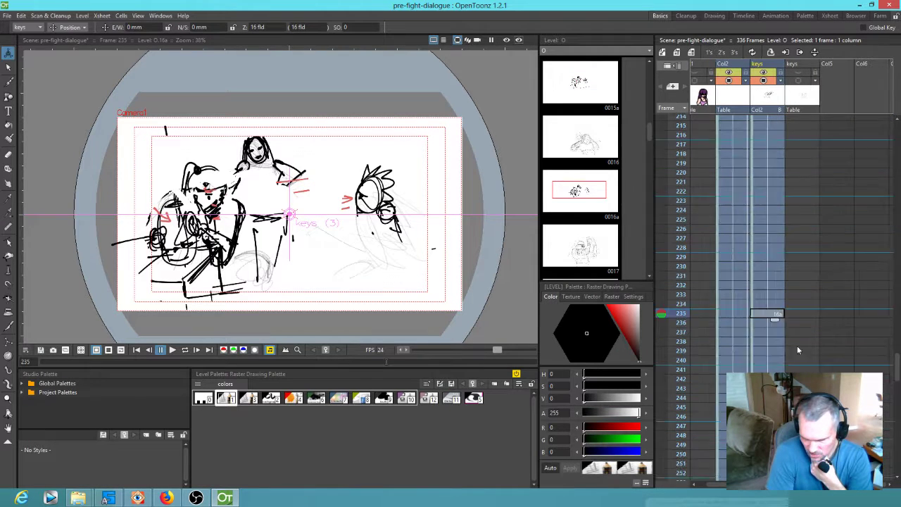
Step: Post a memo at frame 240 of the keys column reading "the 2 sec action ends here"
click(774, 256)
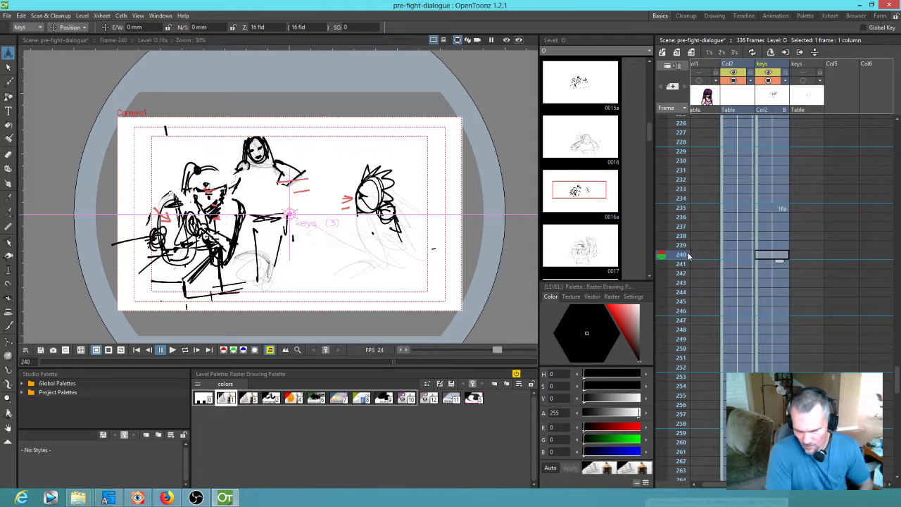
click(675, 87)
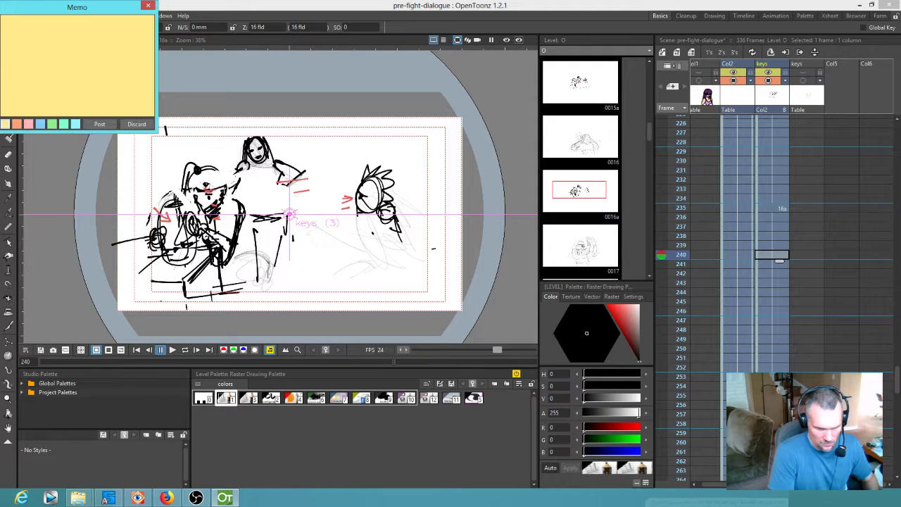
drag(107, 16, 328, 168)
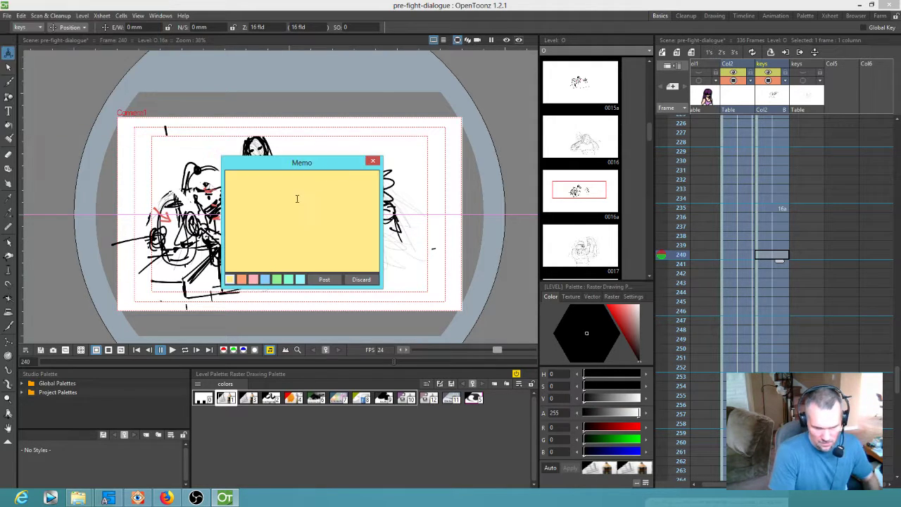
click(265, 192)
text(the 2 sec ac)
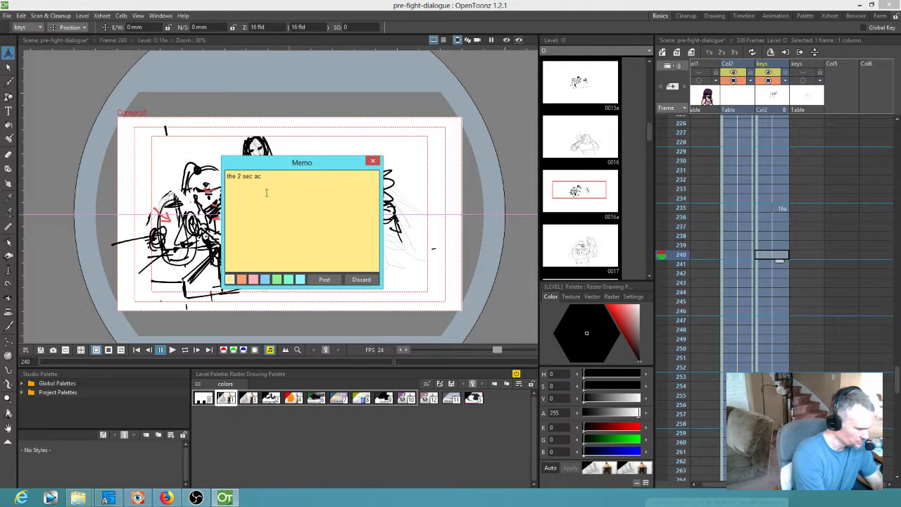
text(ere)
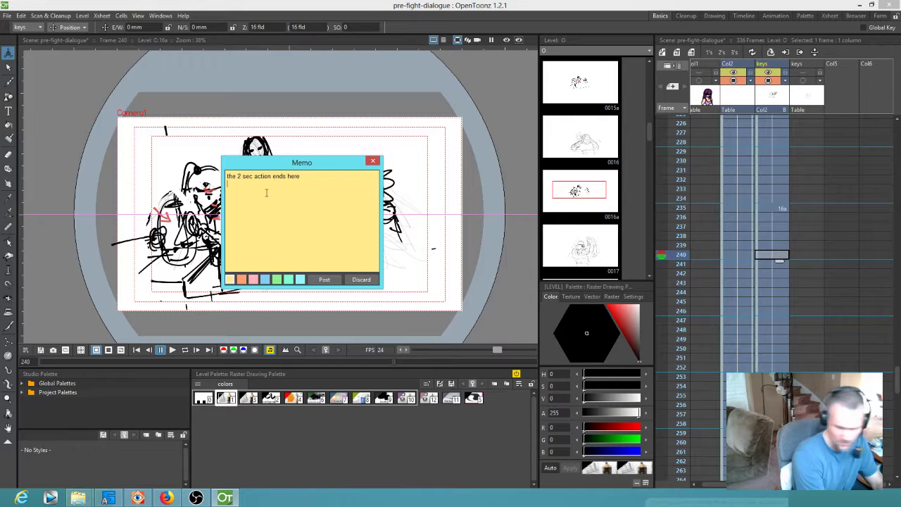
click(324, 280)
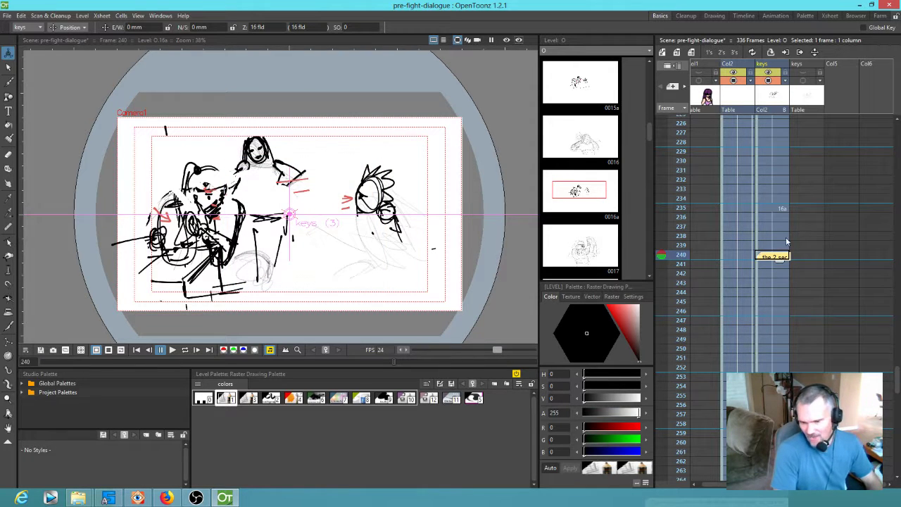
Step: Check the span from drawing 15a's start at frame 193, and move the action-end memo to frame 241
scroll(809, 277, up, 5)
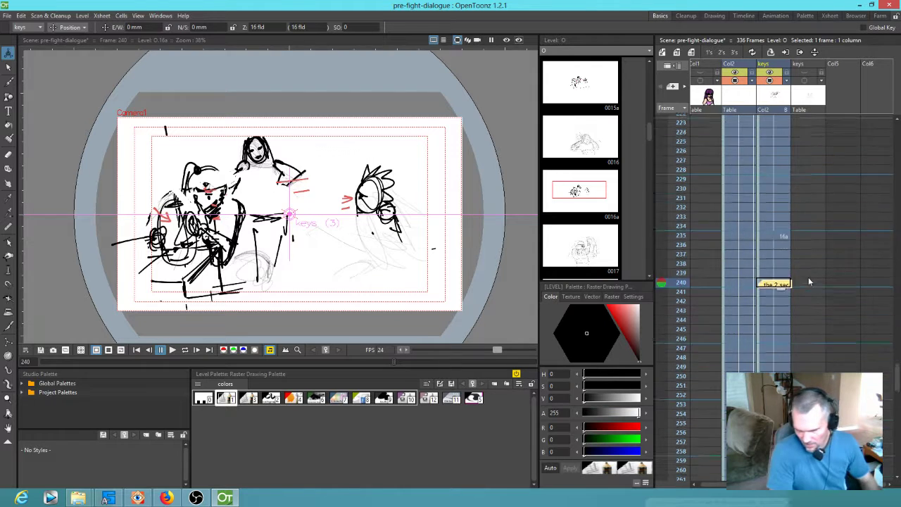
scroll(817, 293, up, 10)
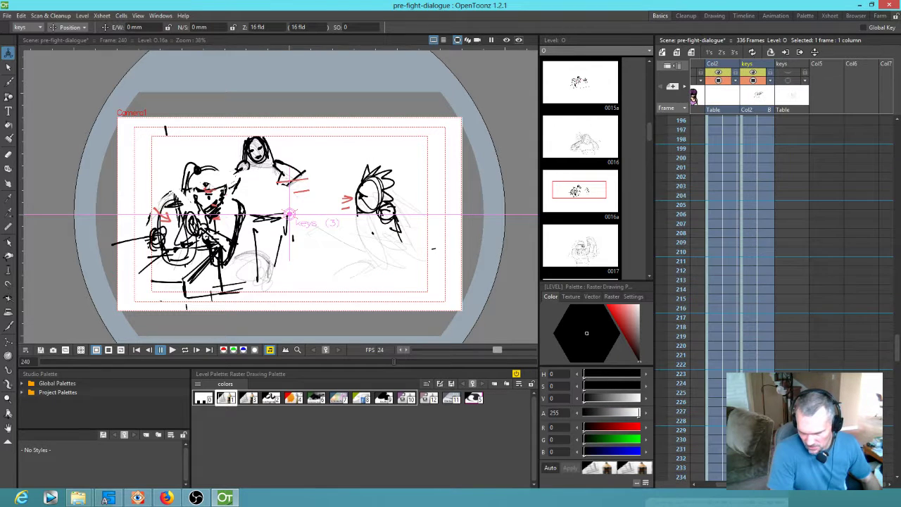
click(748, 200)
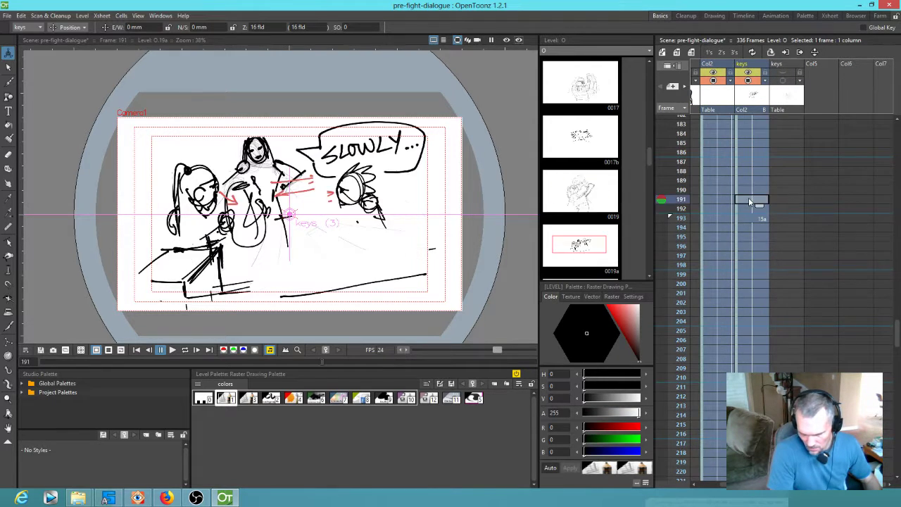
click(755, 217)
scroll(820, 305, down, 3)
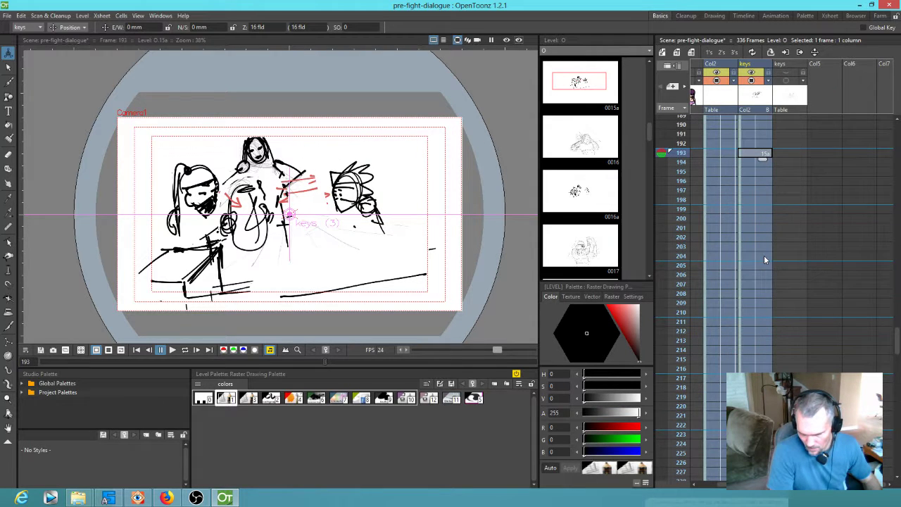
click(767, 369)
scroll(814, 224, down, 9)
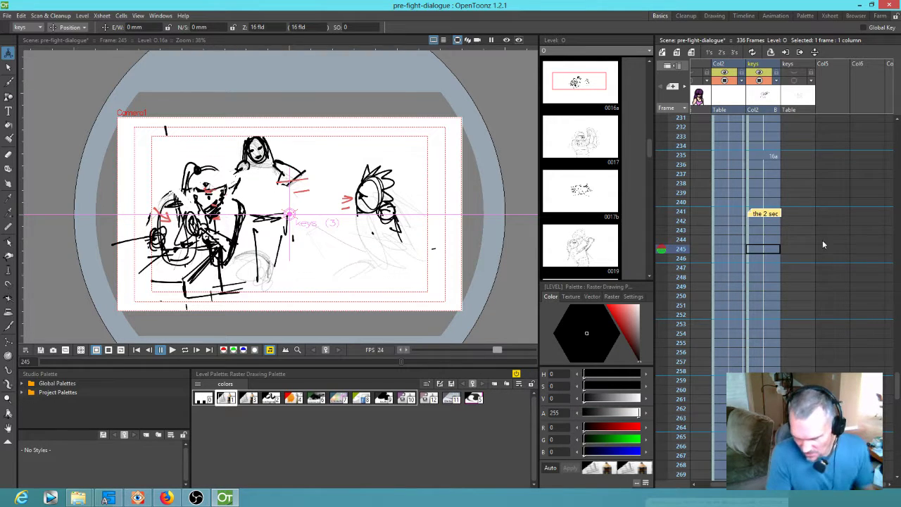
Step: Play from drawing 14 at frame 145, then compare where drawings 19a and 15a start in the keys column
scroll(822, 239, up, 5)
scroll(814, 287, up, 3)
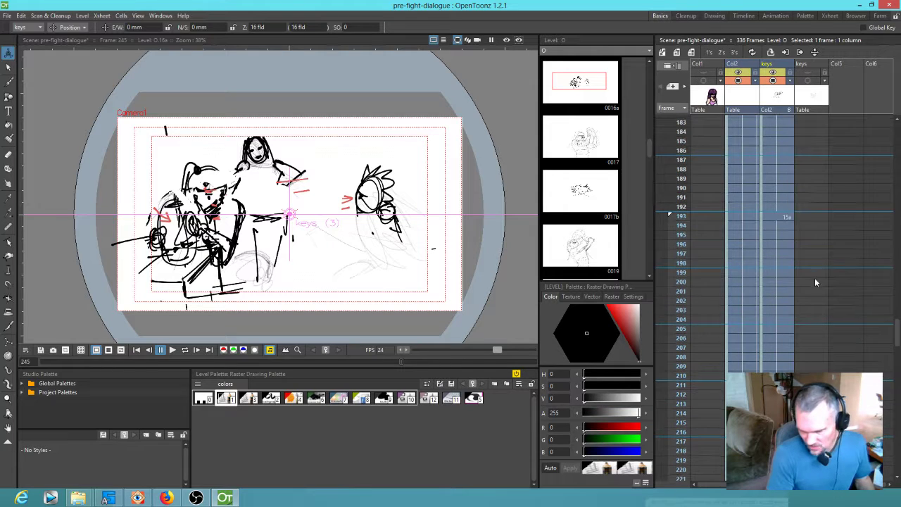
scroll(814, 286, up, 3)
scroll(775, 281, up, 1)
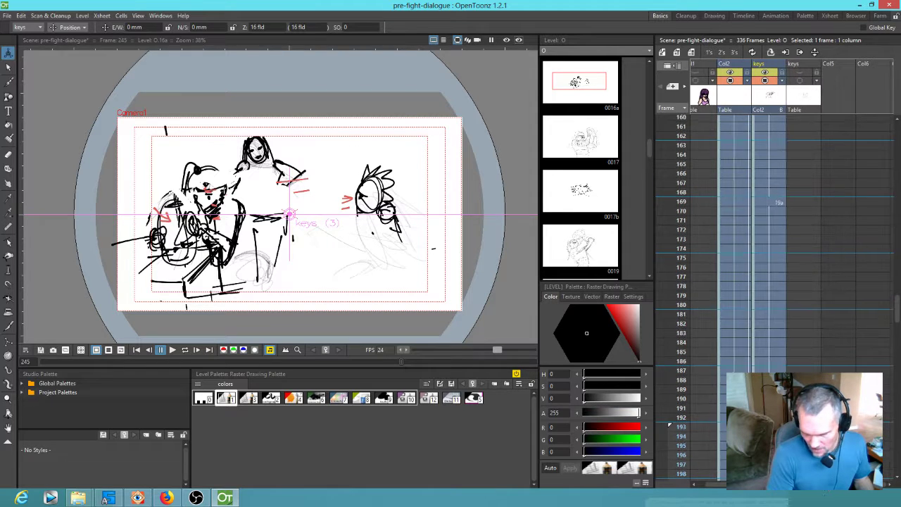
click(771, 204)
scroll(802, 349, up, 4)
scroll(798, 278, up, 4)
click(759, 204)
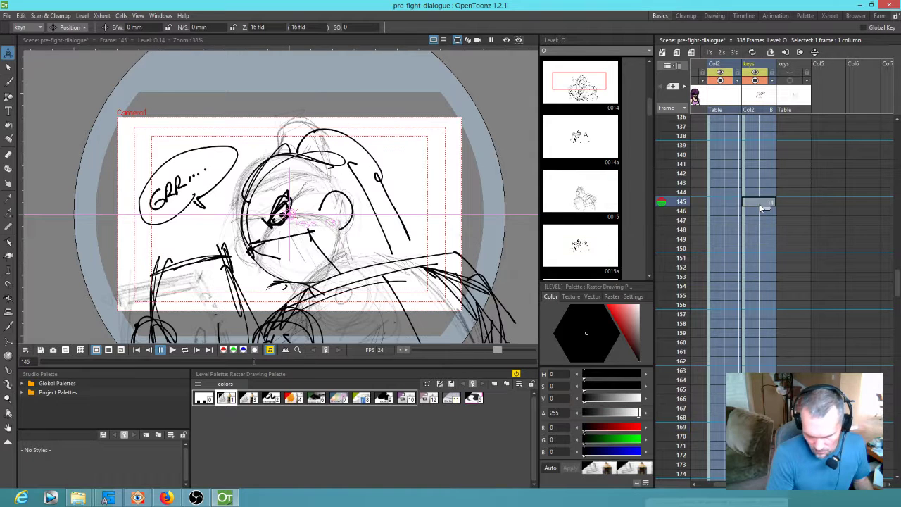
scroll(732, 212, down, 13)
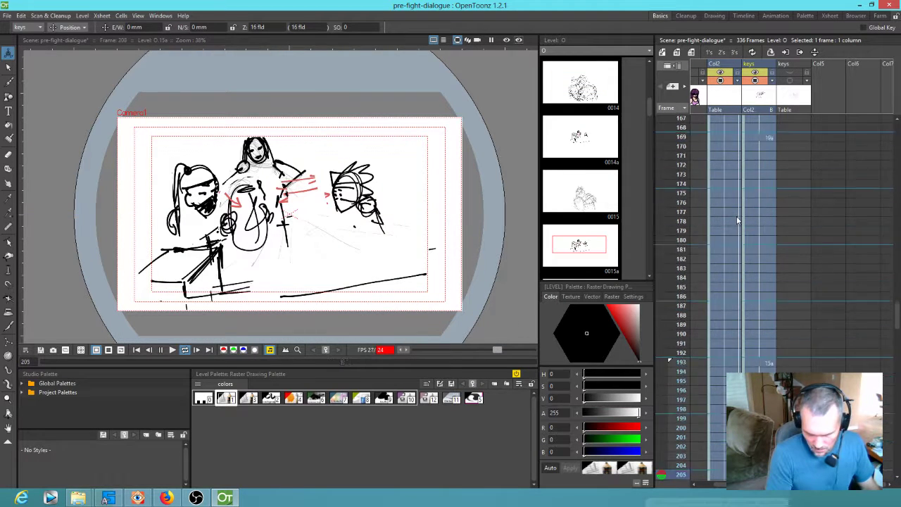
click(748, 270)
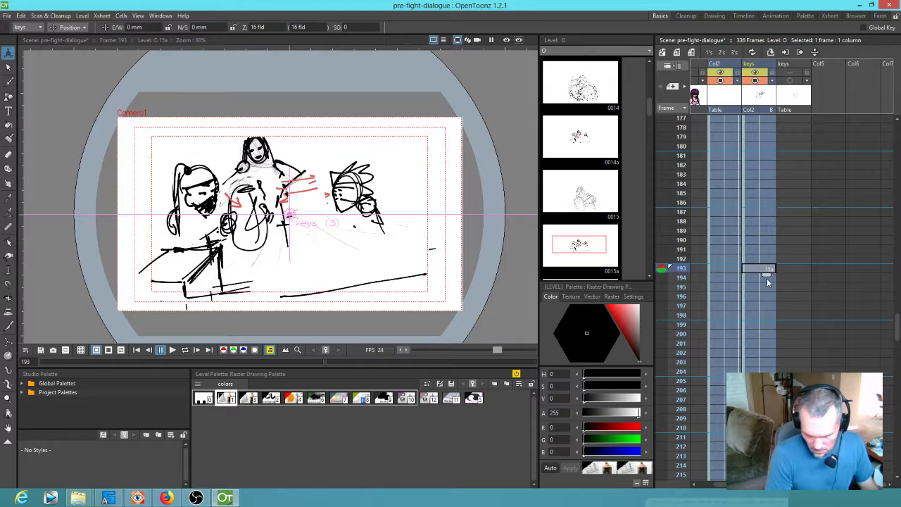
key(p)
scroll(766, 205, up, 4)
click(766, 156)
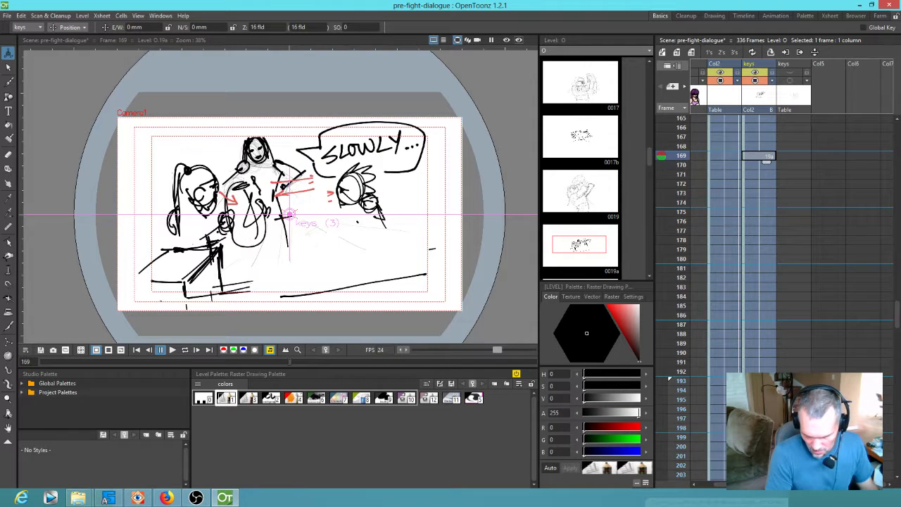
key(period)
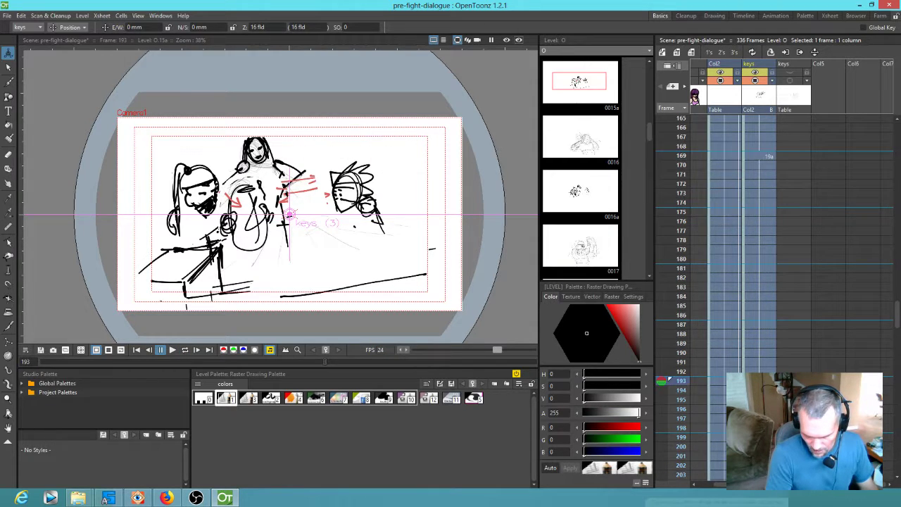
Step: Post a memo at frame 193, where drawing 15a starts, reading "start putting it down"
click(672, 87)
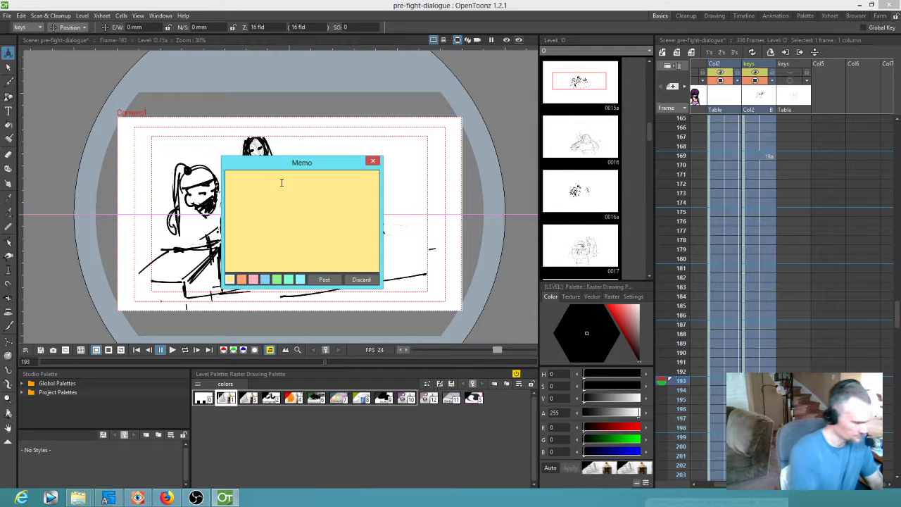
text(start pu)
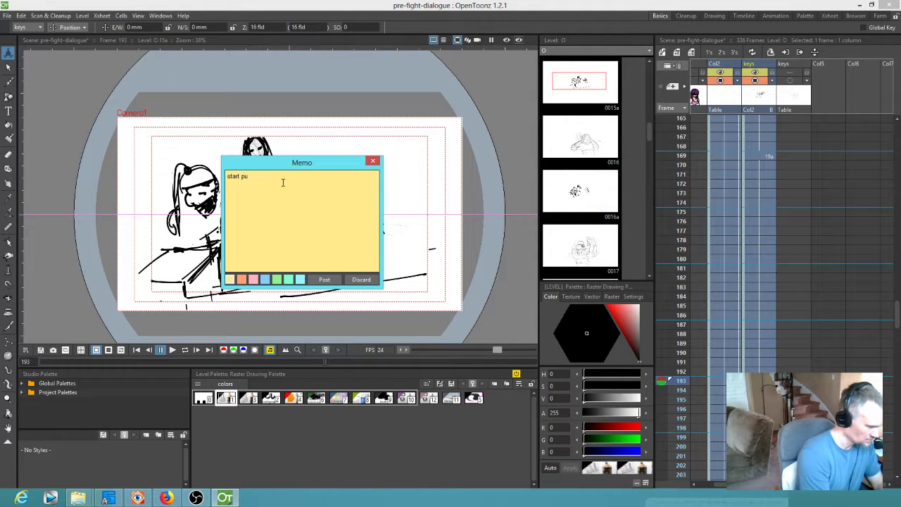
text(tting it down)
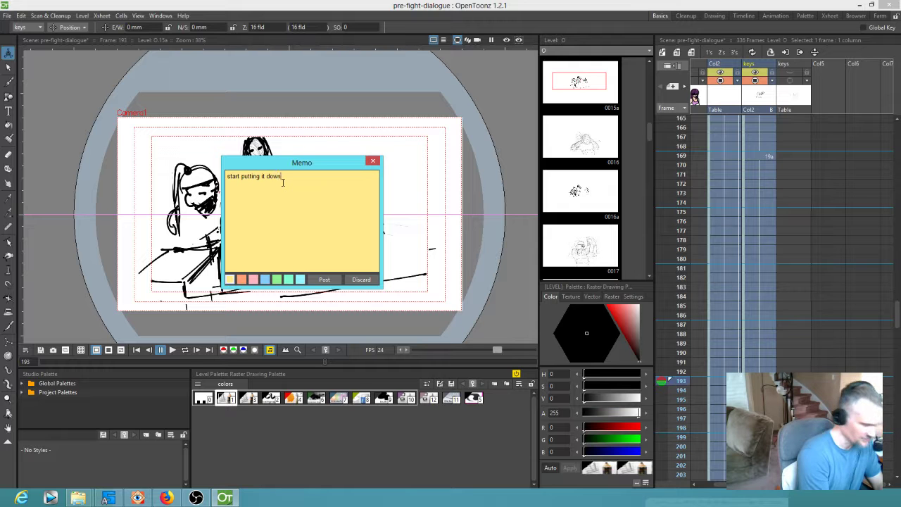
click(324, 280)
Step: Examine drawing 15a's hold up to drawing 16a at frame 235, and move frame 193's memo into the empty column beside the keys
scroll(814, 355, down, 5)
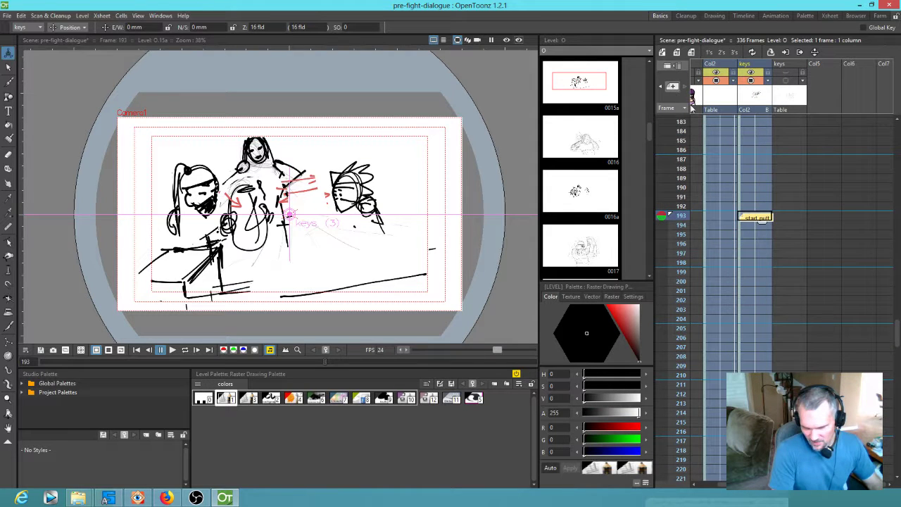
drag(762, 219, 793, 218)
drag(807, 307, 777, 155)
drag(793, 350, 818, 180)
mouse_move(779, 290)
mouse_down()
mouse_move(748, 424)
mouse_move(775, 282)
mouse_move(803, 306)
mouse_move(754, 257)
mouse_up()
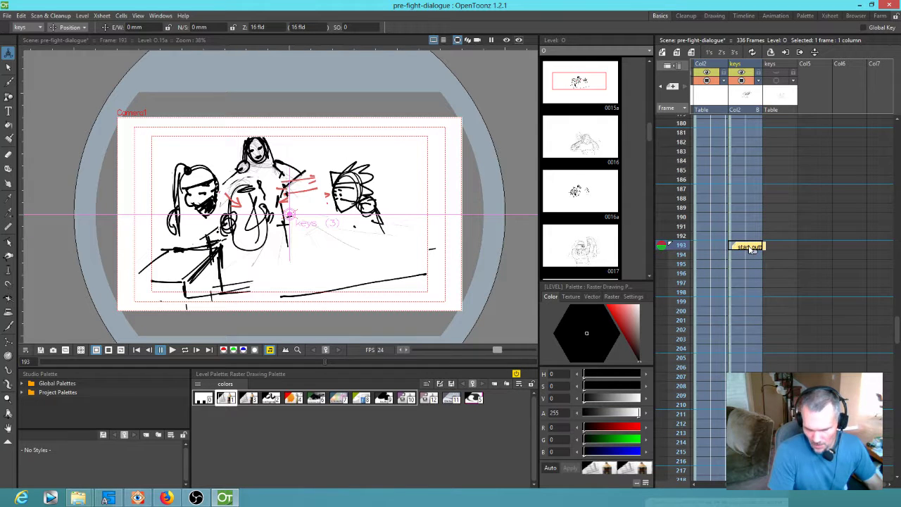
drag(766, 321, 767, 182)
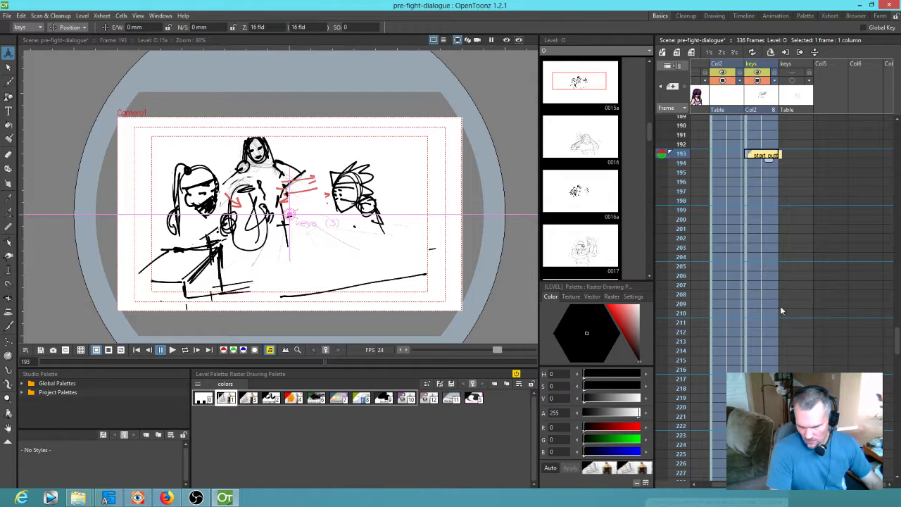
drag(777, 300, 784, 232)
drag(773, 297, 793, 349)
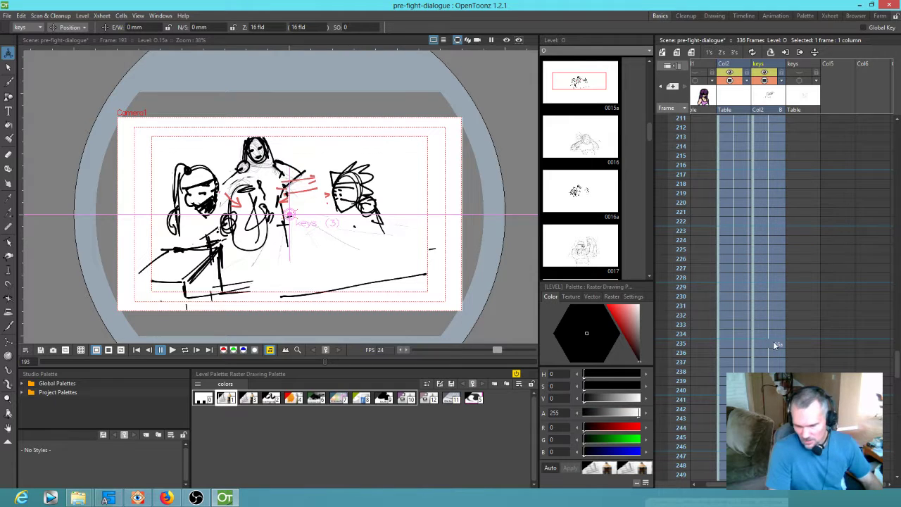
click(775, 345)
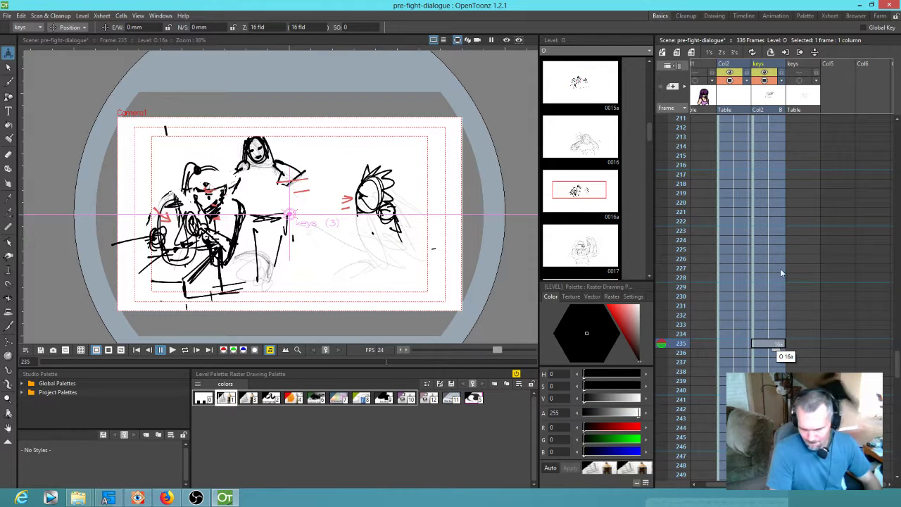
click(774, 231)
scroll(789, 250, up, 3)
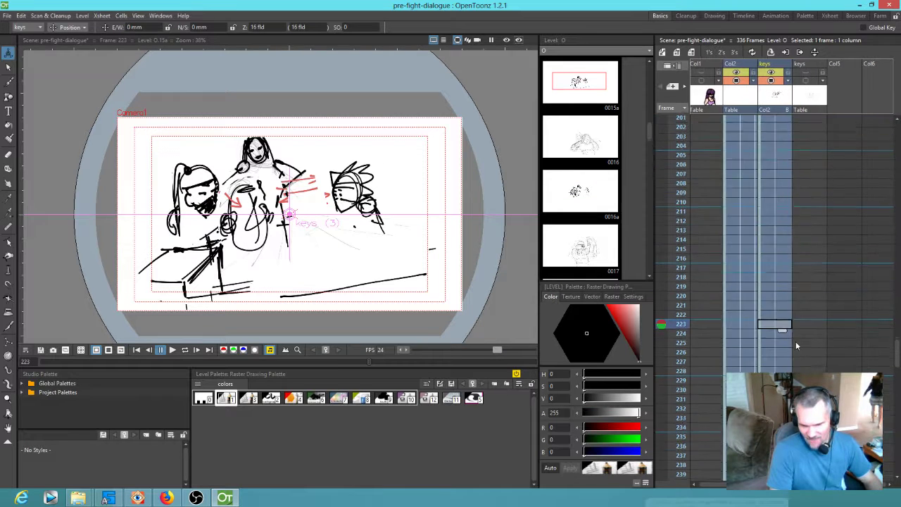
scroll(788, 289, up, 5)
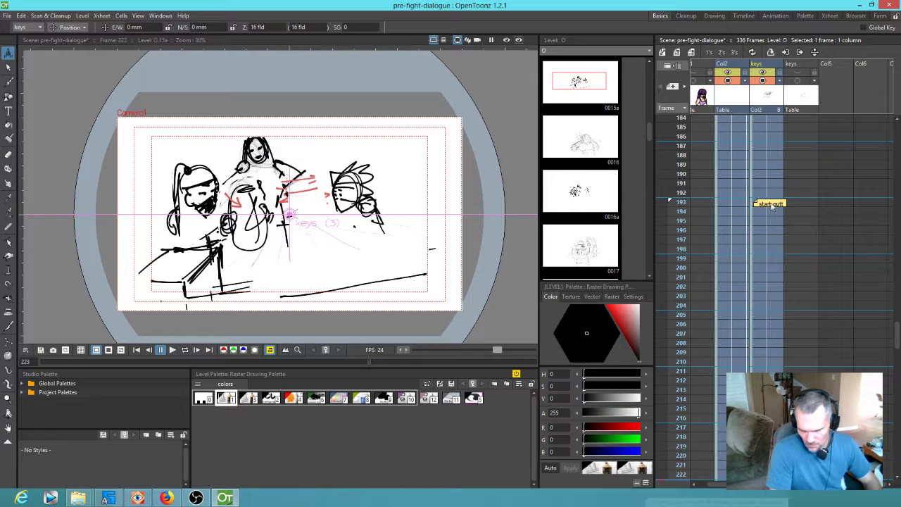
Step: Duplicate drawing 15a in the keys column as 16a at frame 205, 17a at frame 217 and 18a at frame 229
click(773, 319)
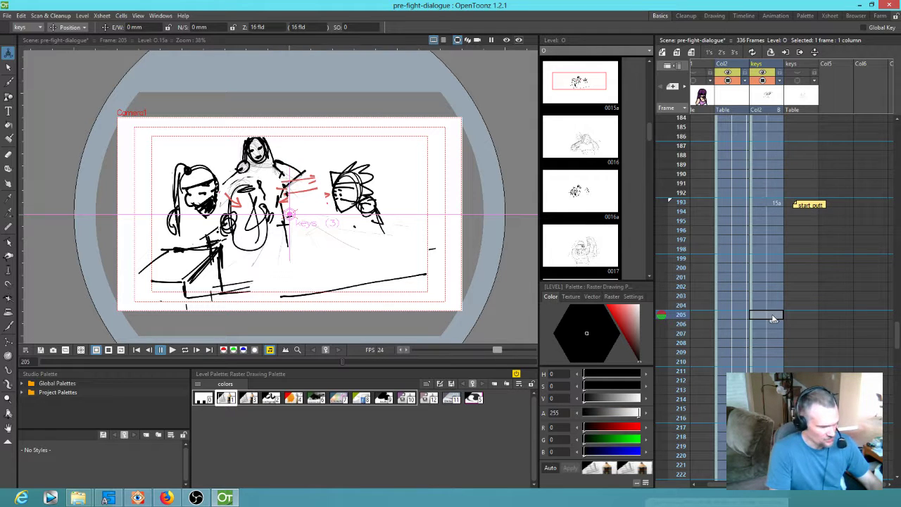
text(16a)
key(Return)
scroll(788, 333, down, 3)
click(778, 347)
text(17a)
key(Return)
scroll(792, 352, down, 4)
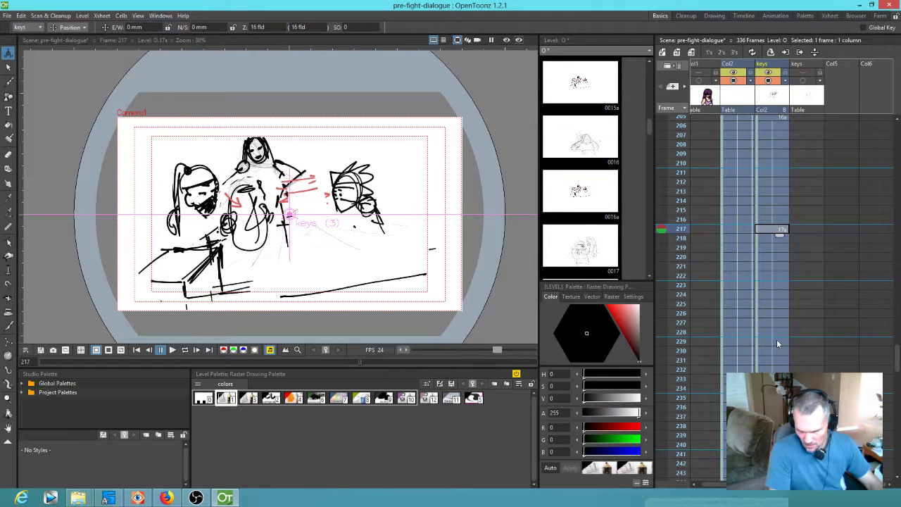
click(778, 343)
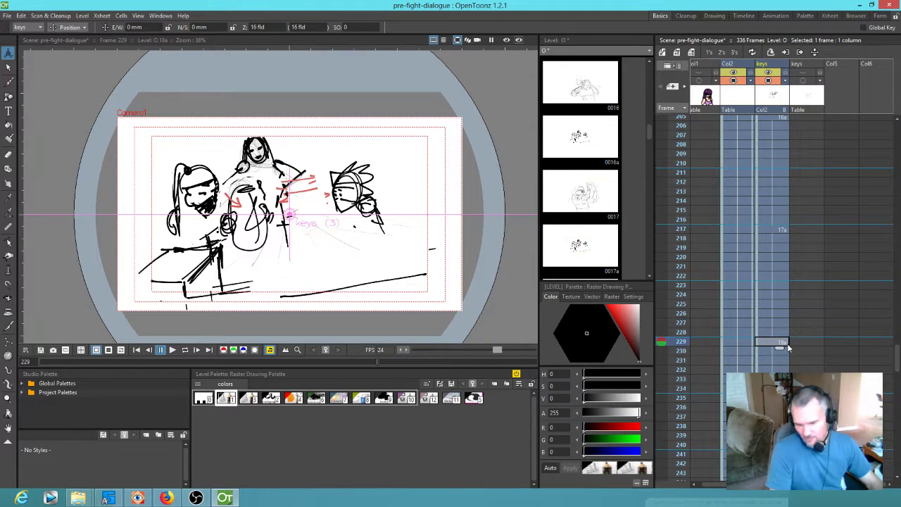
text(18a)
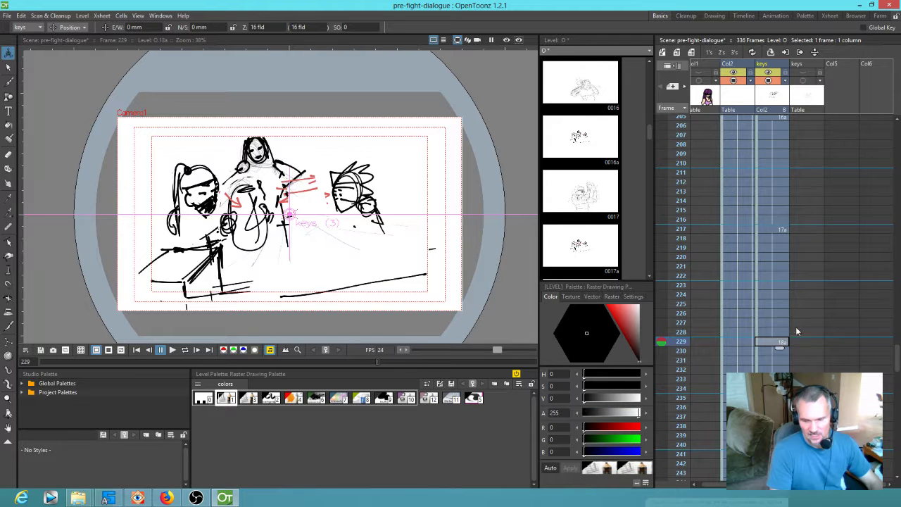
key(Return)
Step: In drawing 16a at frame 205, lasso the central rounded shape and move it about 39 mm left and 35 mm down
scroll(778, 224, up, 8)
click(778, 342)
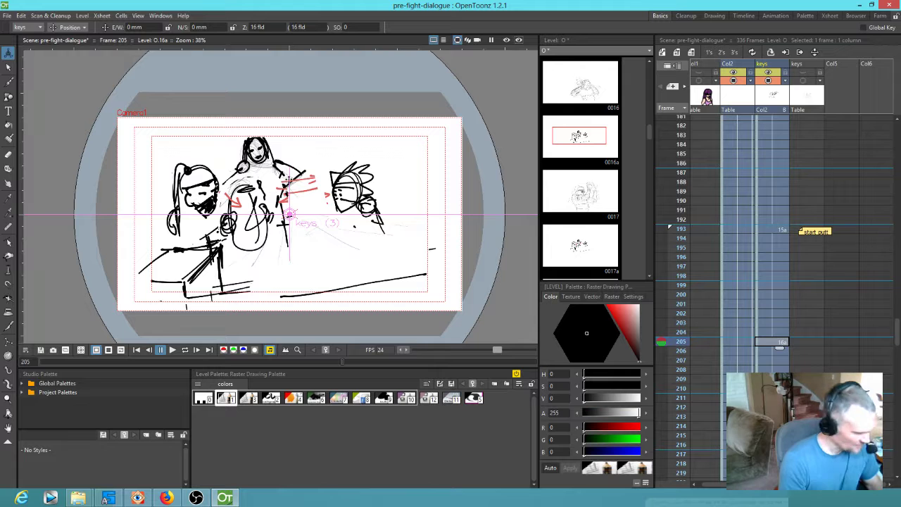
key(s)
mouse_move(267, 179)
mouse_down()
mouse_move(224, 233)
mouse_move(285, 184)
mouse_up()
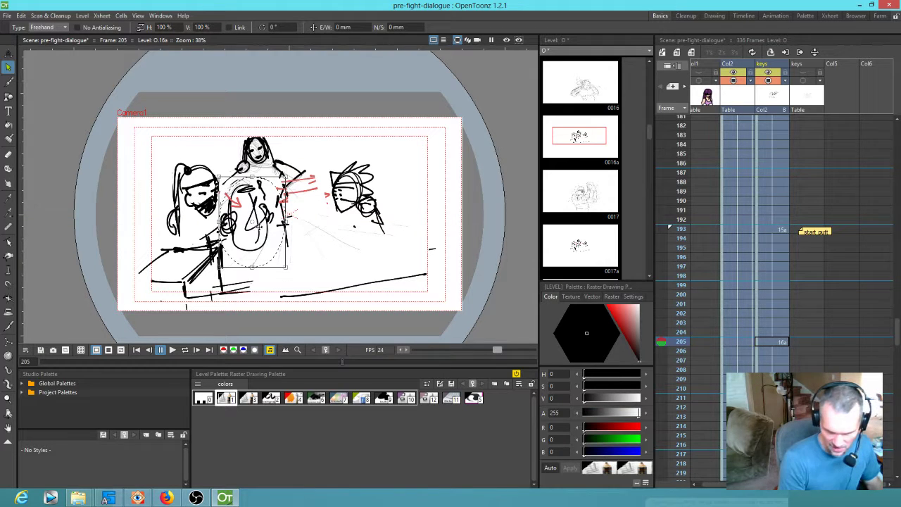
drag(259, 229, 245, 240)
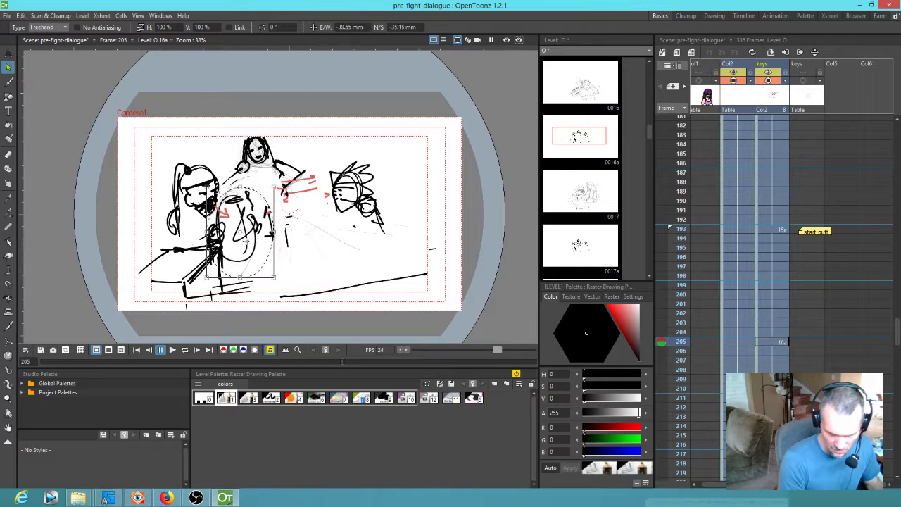
Step: In drawing 17a at frame 217, lasso the central rounded shape and move it about 105 mm left and 64 mm down
click(772, 454)
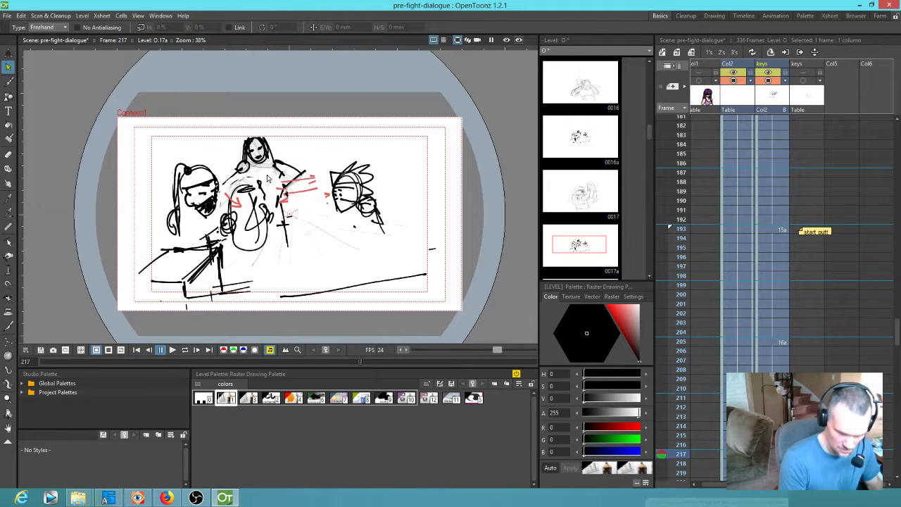
drag(255, 233, 220, 248)
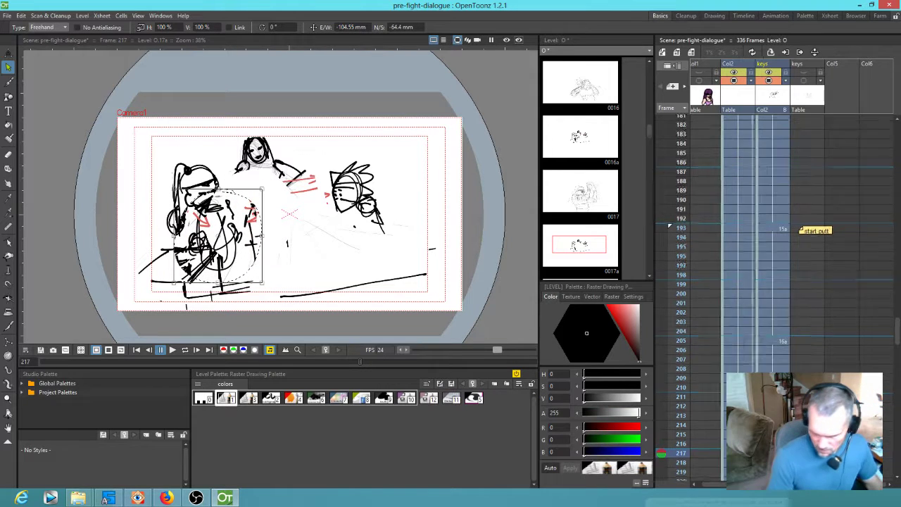
Step: In drawing 18a at frame 229, lasso the central rounded shape, move it about 167 mm left and 48 mm down, and rotate it about -6.51°
scroll(781, 232, down, 5)
click(759, 317)
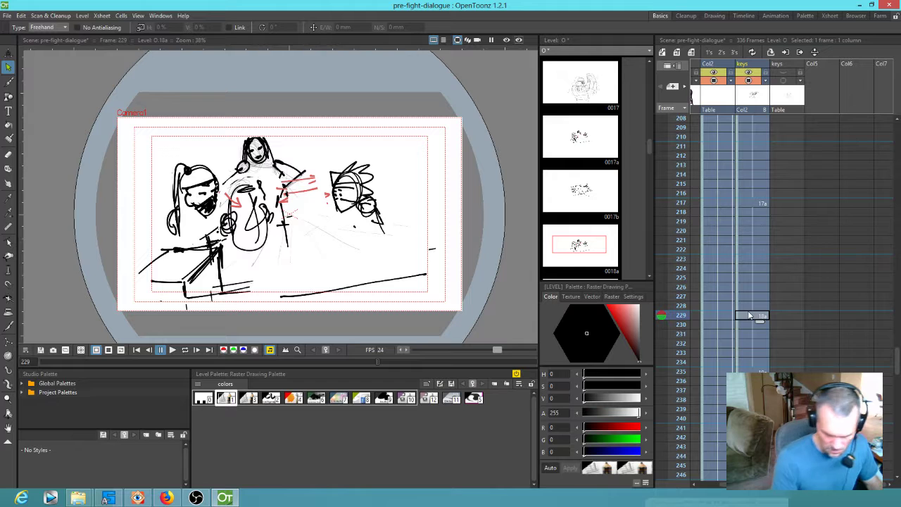
drag(299, 273, 205, 169)
drag(260, 222, 202, 237)
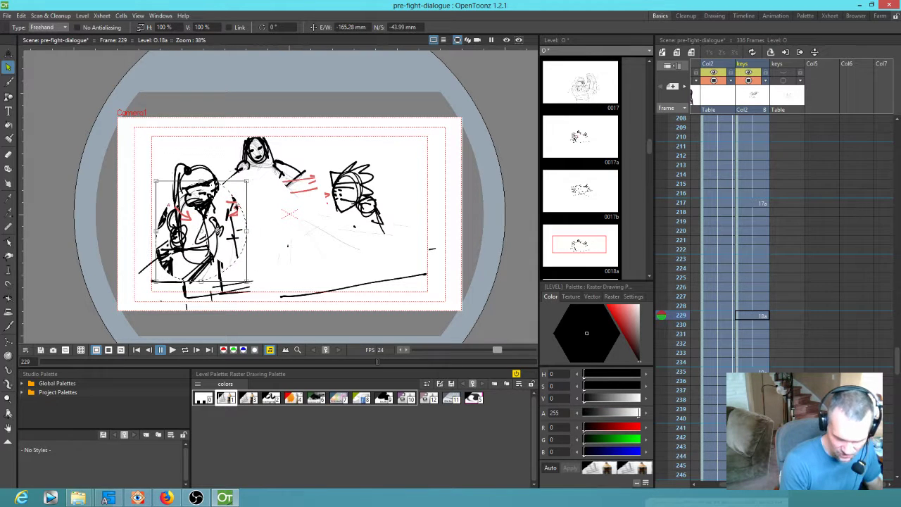
drag(248, 178, 255, 186)
drag(216, 238, 211, 238)
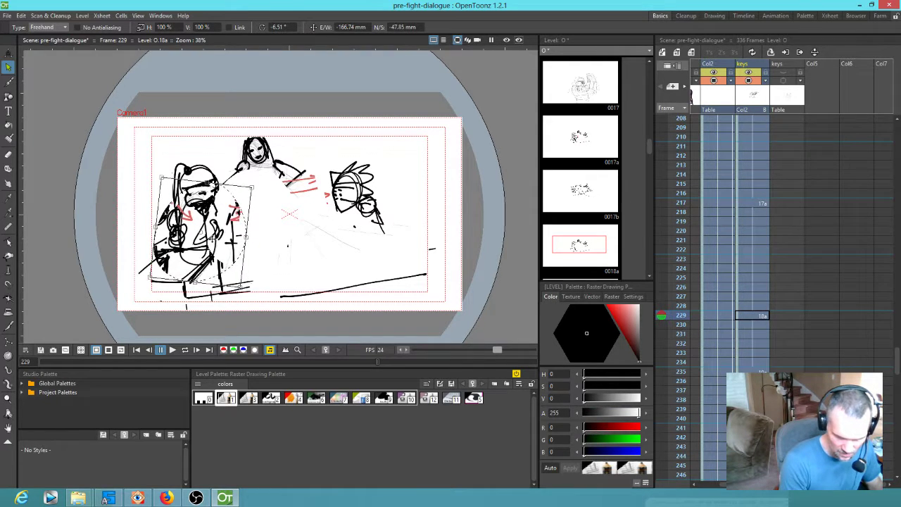
Step: Replace the ponytailed character's head in drawing 19a at frame 235 with a copy of the head from drawing 18a
click(752, 371)
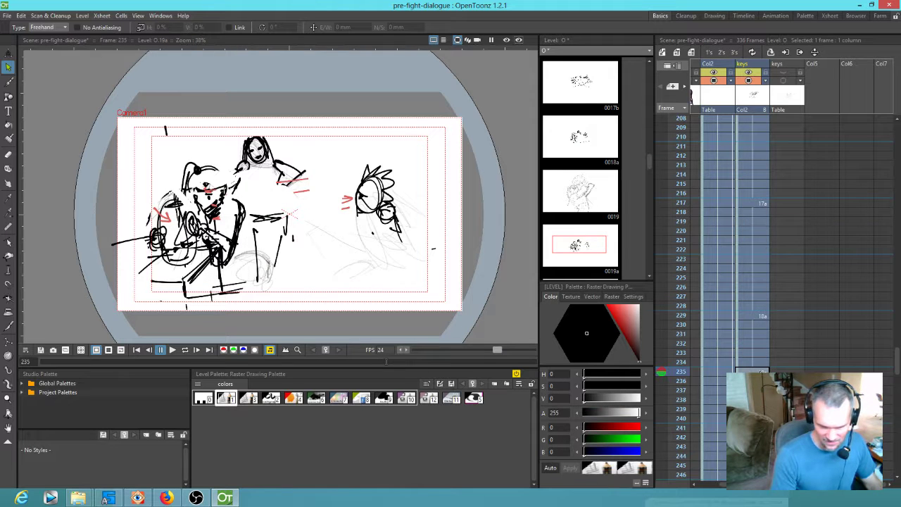
click(760, 317)
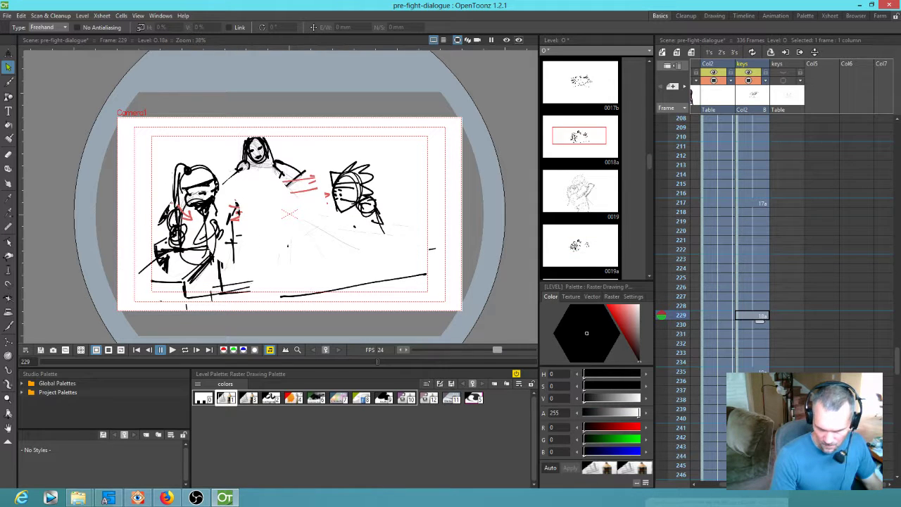
click(762, 372)
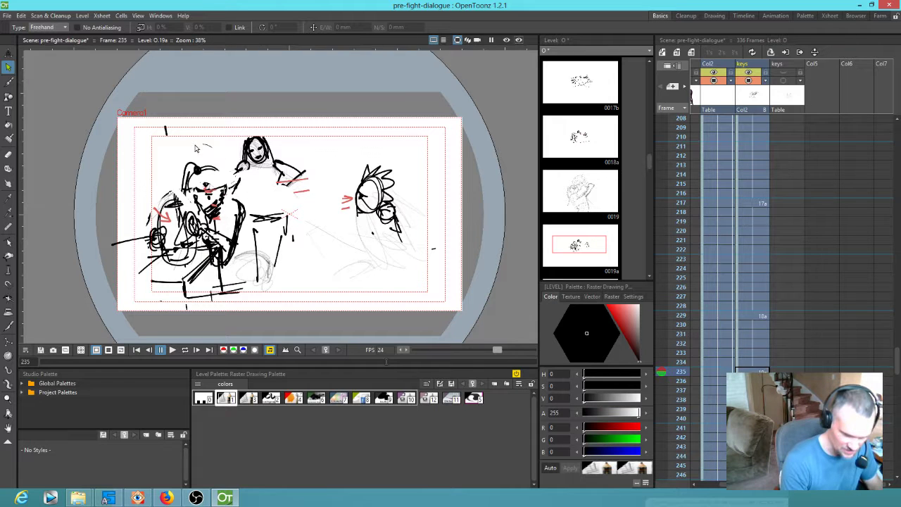
drag(212, 157, 221, 149)
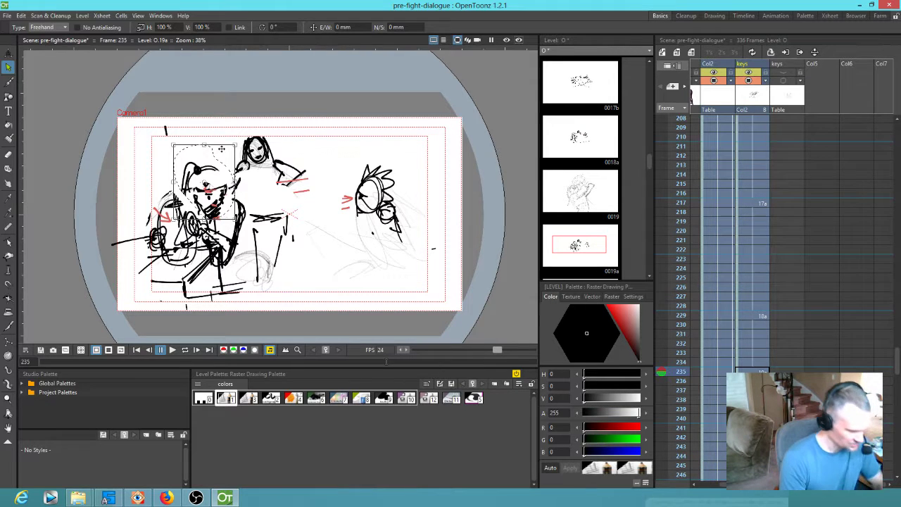
key(Delete)
click(759, 315)
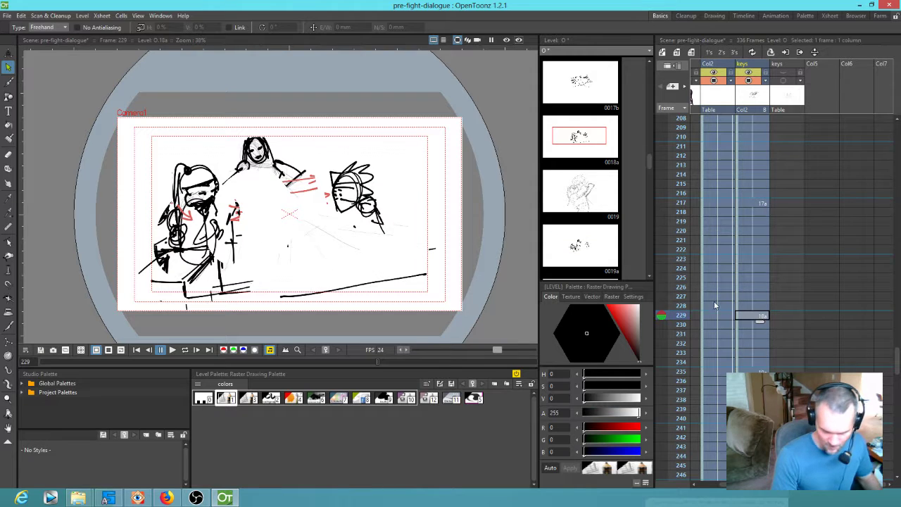
mouse_move(210, 149)
mouse_down()
mouse_move(173, 151)
mouse_move(224, 197)
mouse_up()
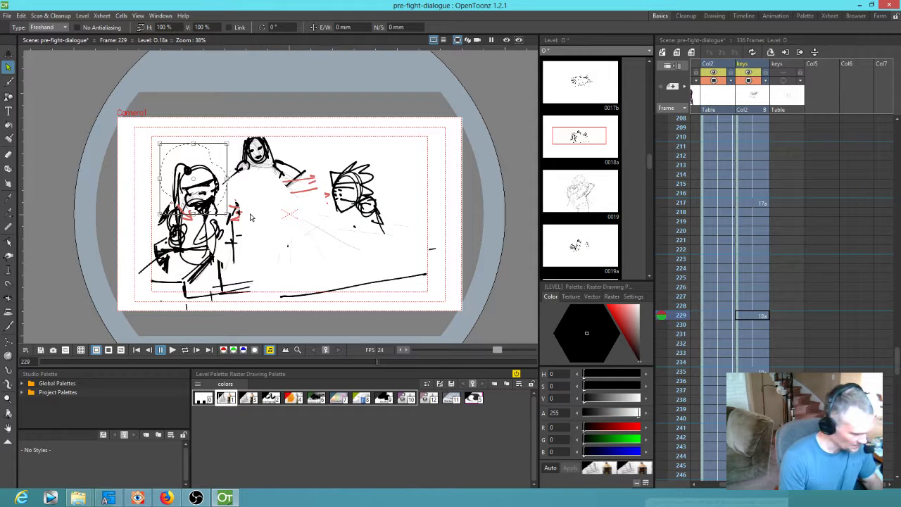
click(757, 369)
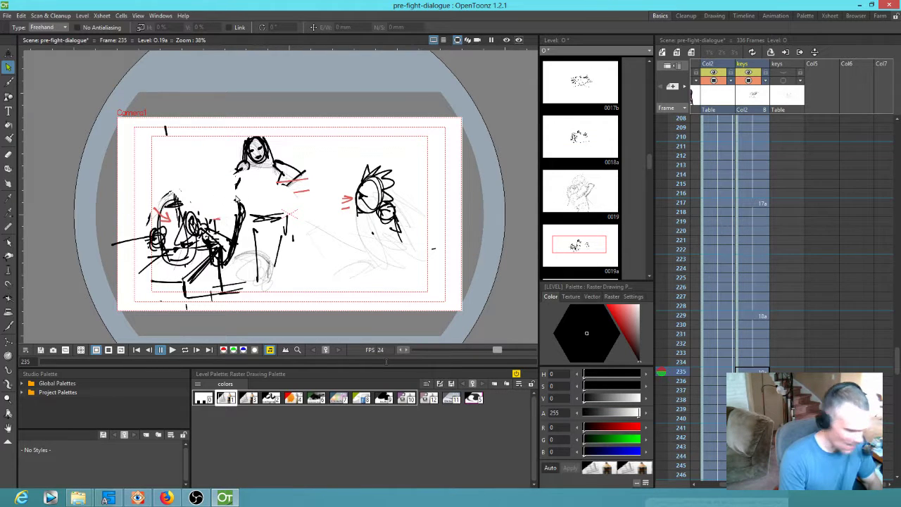
key(ctrl+v)
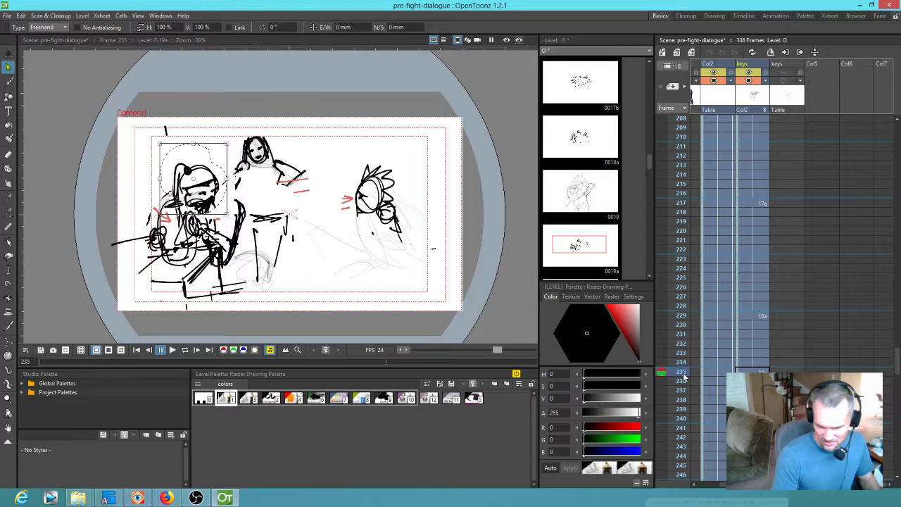
Step: Scrub back and forth between frames 217 and 235 to review the motion across drawings 17a to 19a
mouse_move(683, 371)
mouse_down()
mouse_move(673, 347)
mouse_move(670, 166)
mouse_move(670, 202)
mouse_up()
mouse_move(671, 242)
mouse_down()
mouse_move(671, 384)
mouse_move(681, 134)
mouse_move(685, 332)
mouse_move(704, 219)
mouse_up()
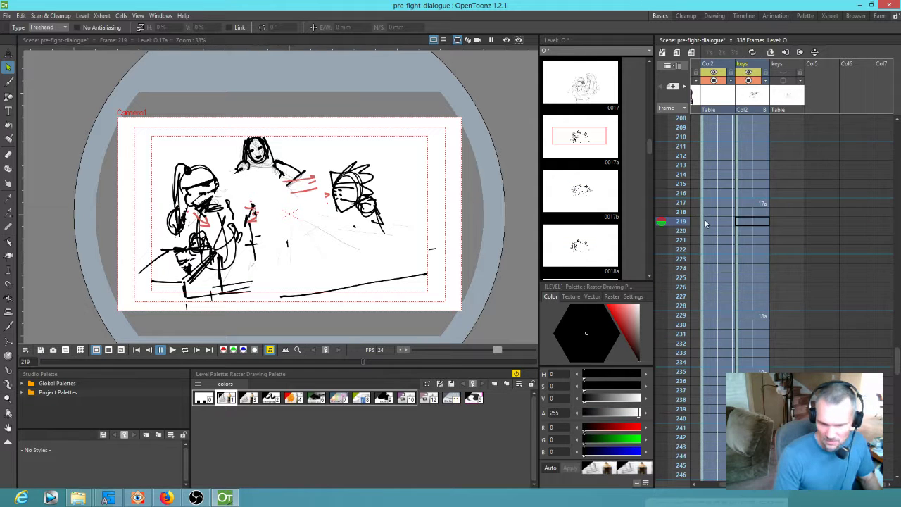
scroll(775, 233, up, 5)
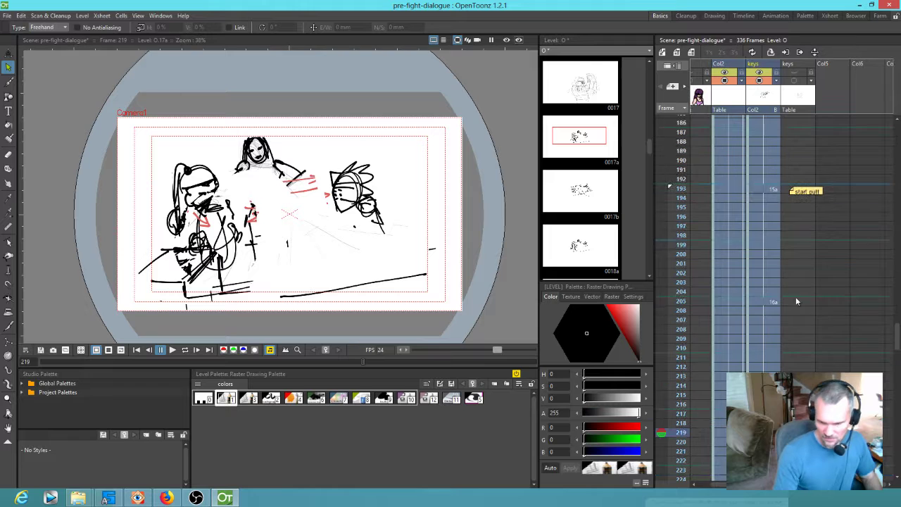
Step: Set the playback start marker to frame 169, at drawing 20a, and play the sequence from there
click(774, 188)
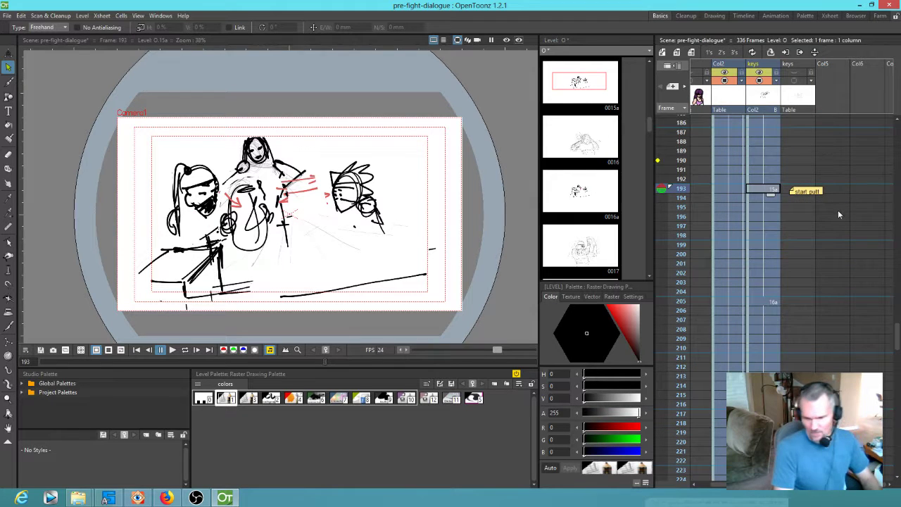
scroll(803, 173, up, 2)
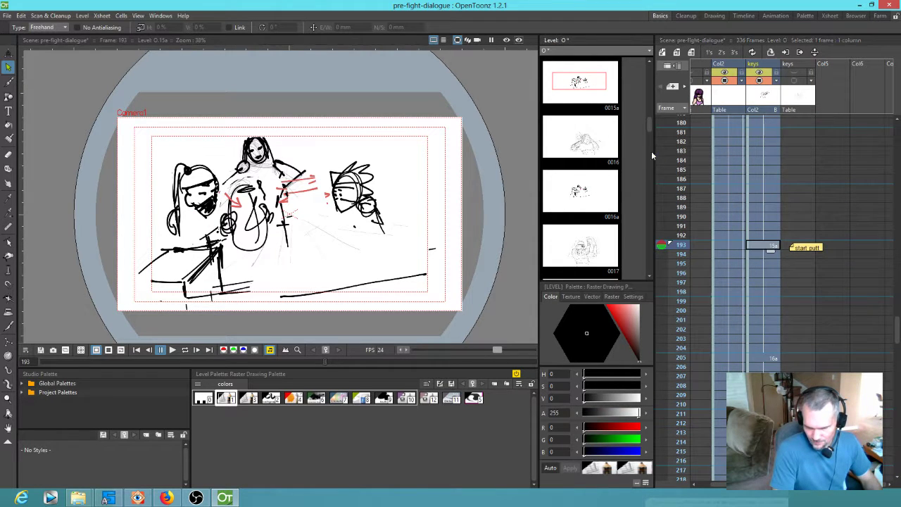
right_click(671, 131)
click(679, 135)
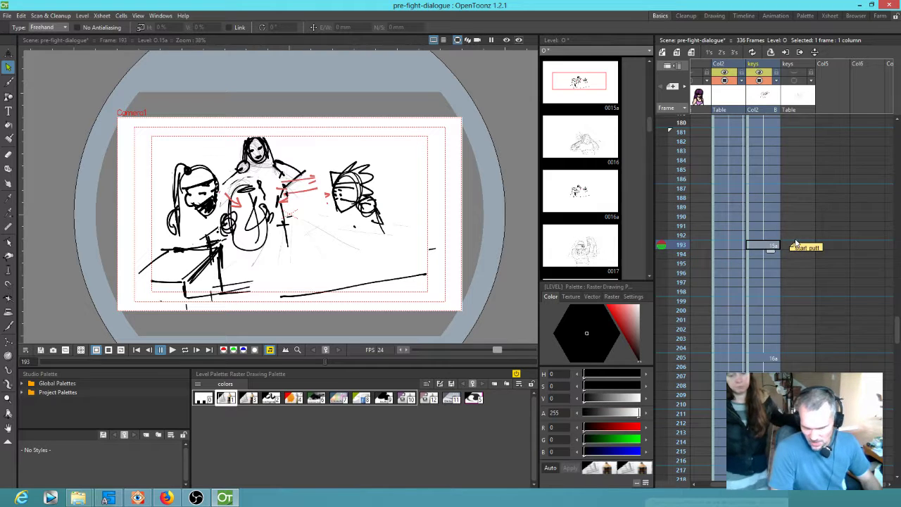
scroll(779, 176, up, 8)
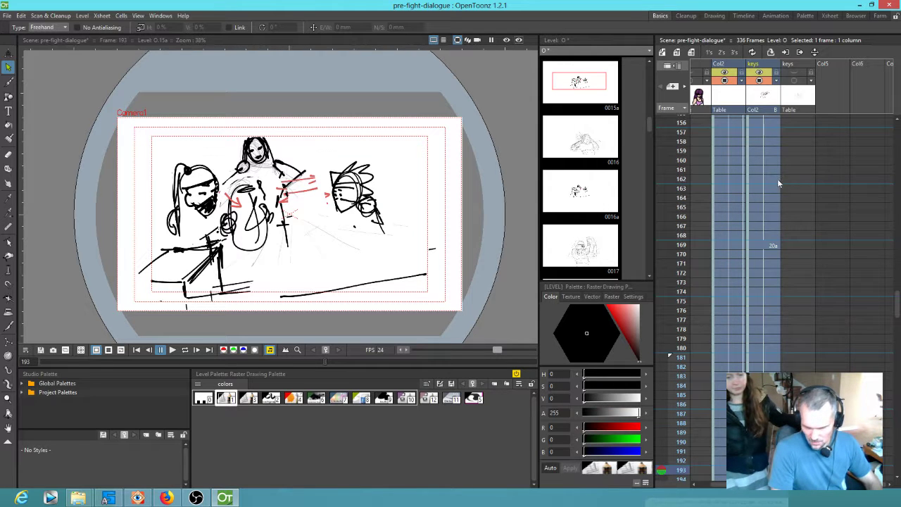
click(772, 246)
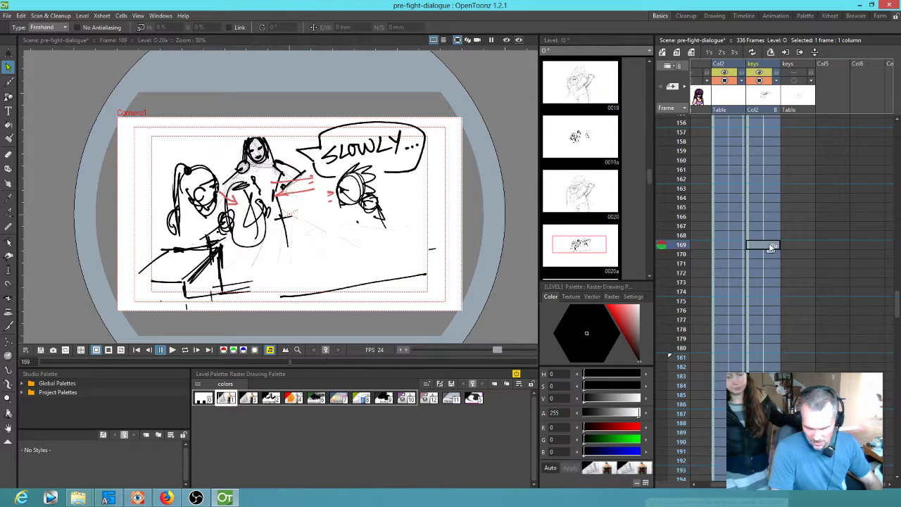
right_click(675, 246)
click(682, 250)
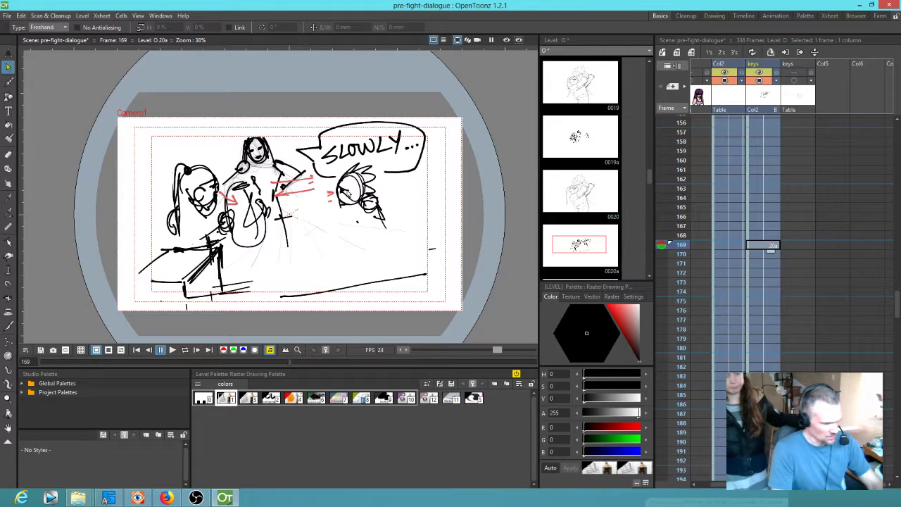
key(l)
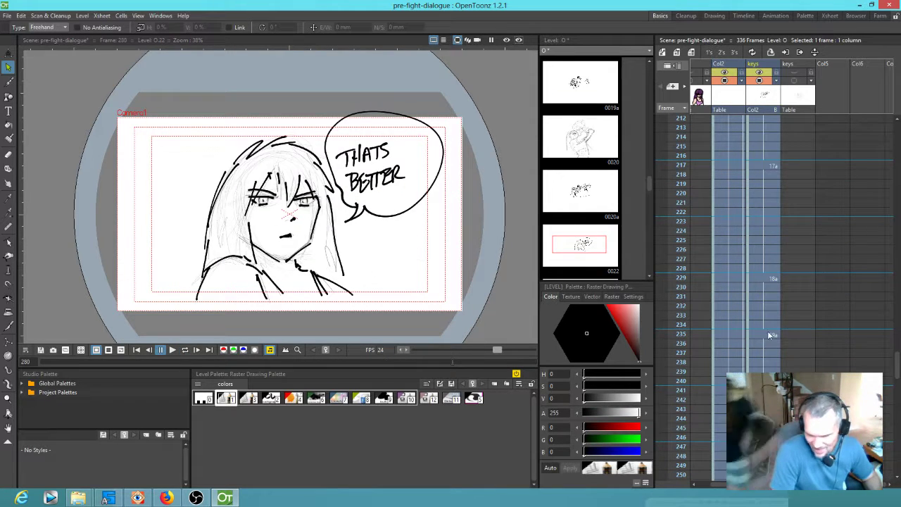
Step: Compare drawing 18a at frame 229 with 19a at frame 235, and scrub from frame 193 to 217 to check the movement
click(770, 335)
click(771, 279)
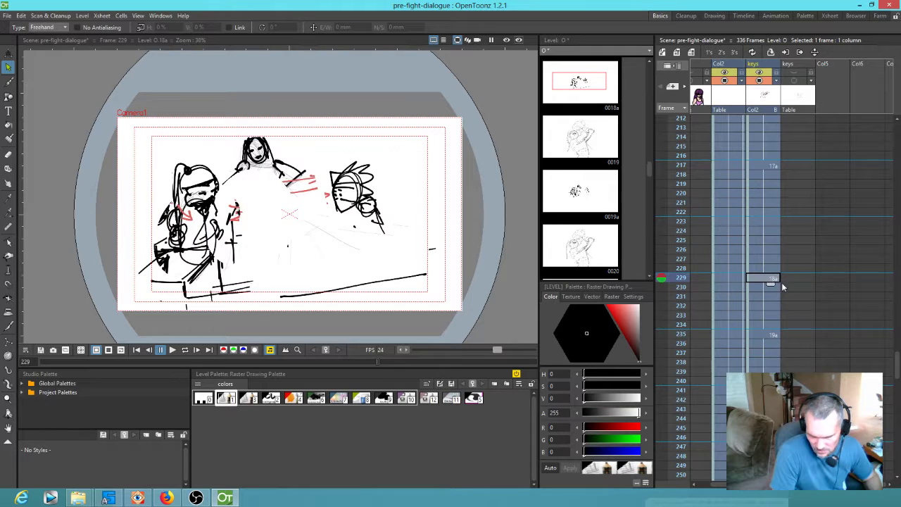
click(773, 337)
click(759, 279)
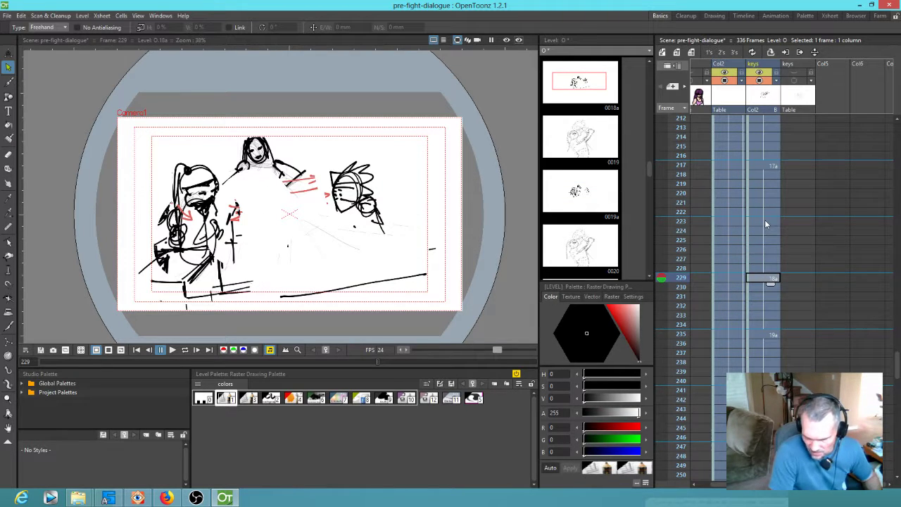
scroll(835, 225, up, 5)
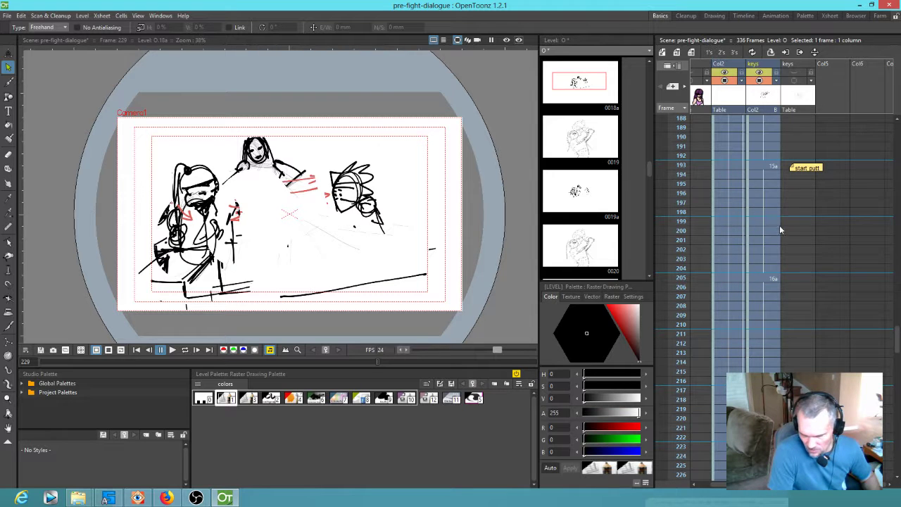
mouse_move(680, 165)
mouse_down()
mouse_move(670, 303)
mouse_move(641, 396)
mouse_up()
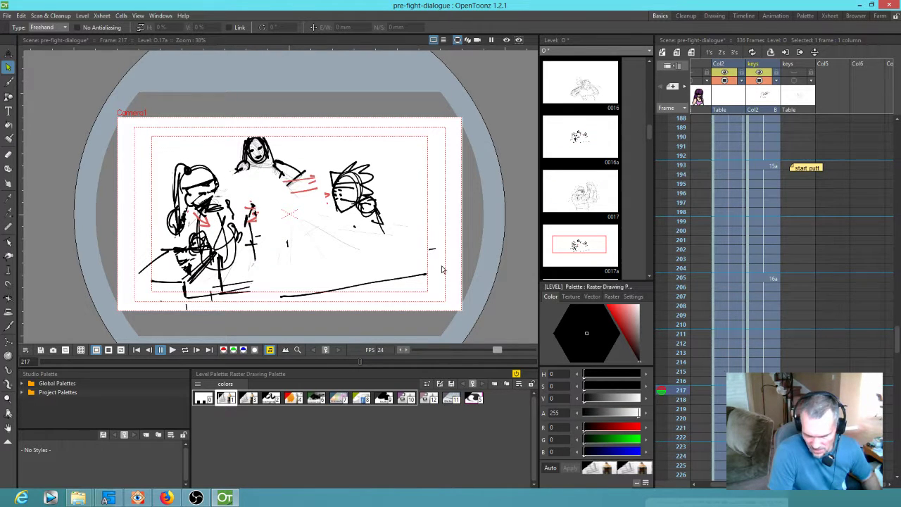
Step: In drawing 17a at frame 217, lasso the rounded shape, rotate it about 6.38° and shift it about 16 mm right and 2 mm up
mouse_move(225, 202)
mouse_down()
mouse_move(236, 192)
mouse_move(211, 191)
mouse_move(227, 200)
mouse_up()
drag(260, 291, 265, 286)
drag(232, 239, 236, 235)
Step: Check drawing 18a at frame 229 against 19a, and erase the rounded shape below the ponytailed character's head in 18a
scroll(855, 348, down, 5)
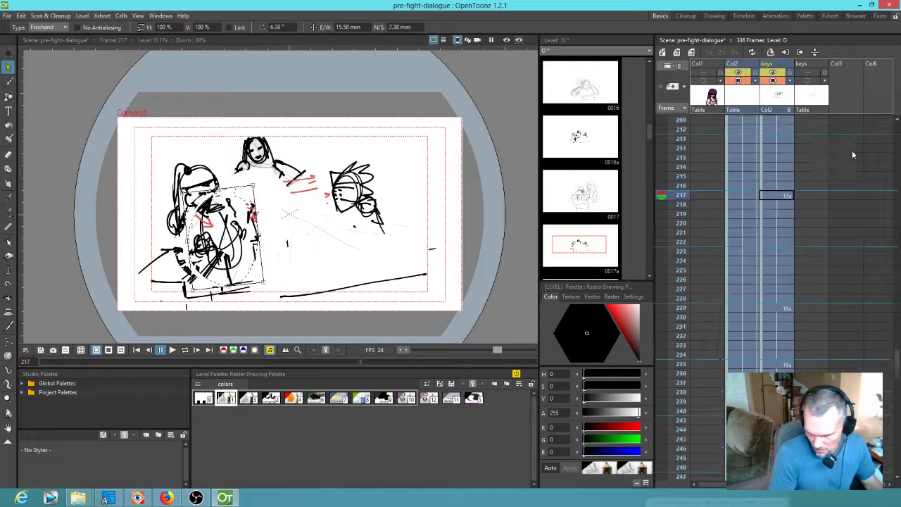
click(781, 282)
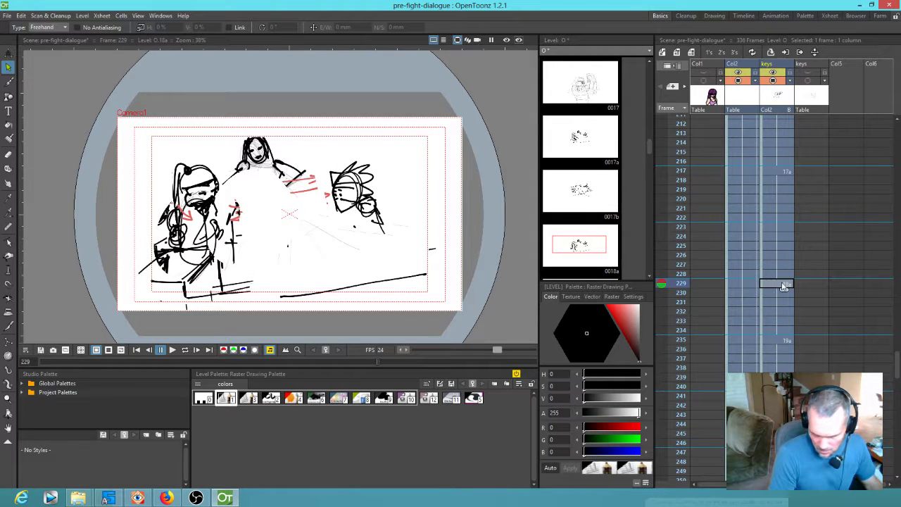
click(783, 340)
click(773, 283)
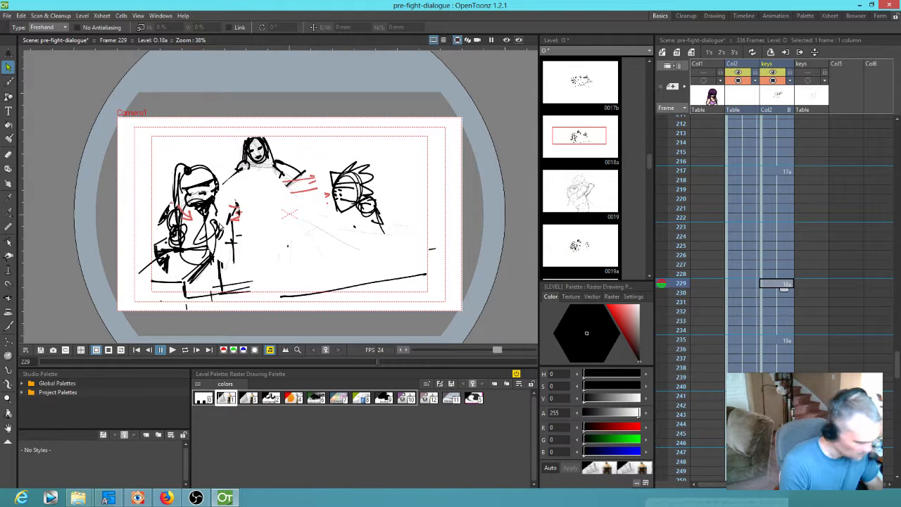
key(b)
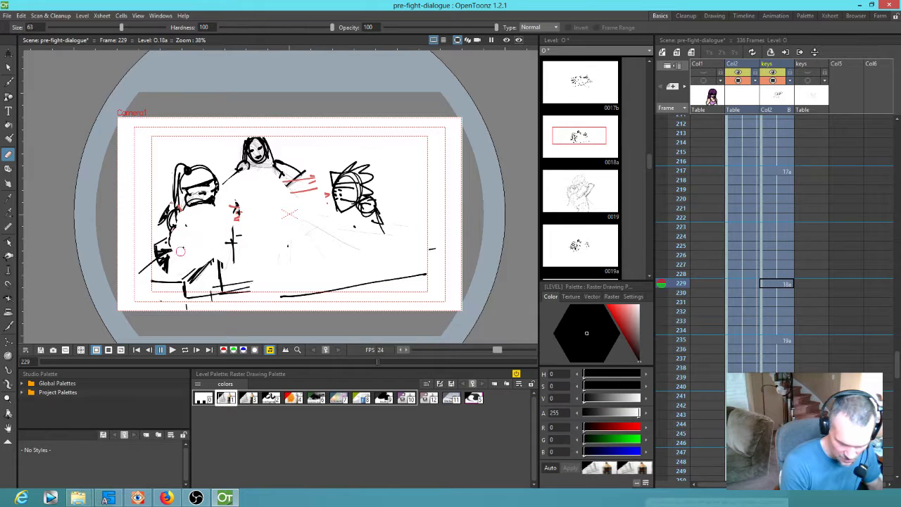
Step: Lasso the rounded shape in drawing 17a at frame 217 and paste a copy of it into drawing 18a at frame 229
click(785, 172)
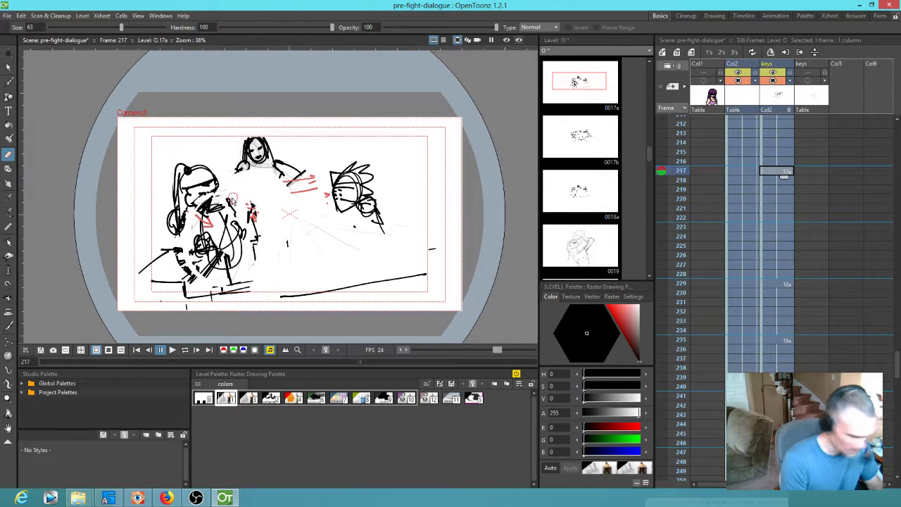
key(s)
drag(231, 198, 190, 250)
drag(243, 199, 229, 194)
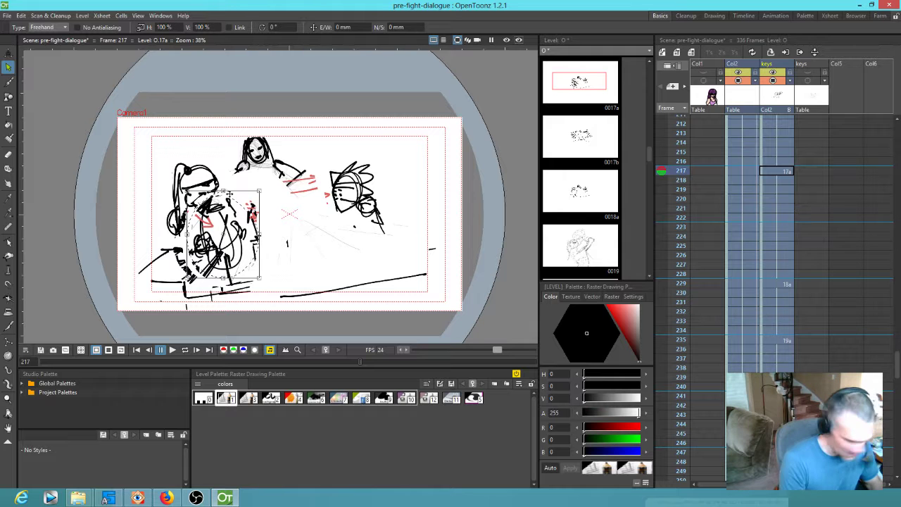
click(772, 282)
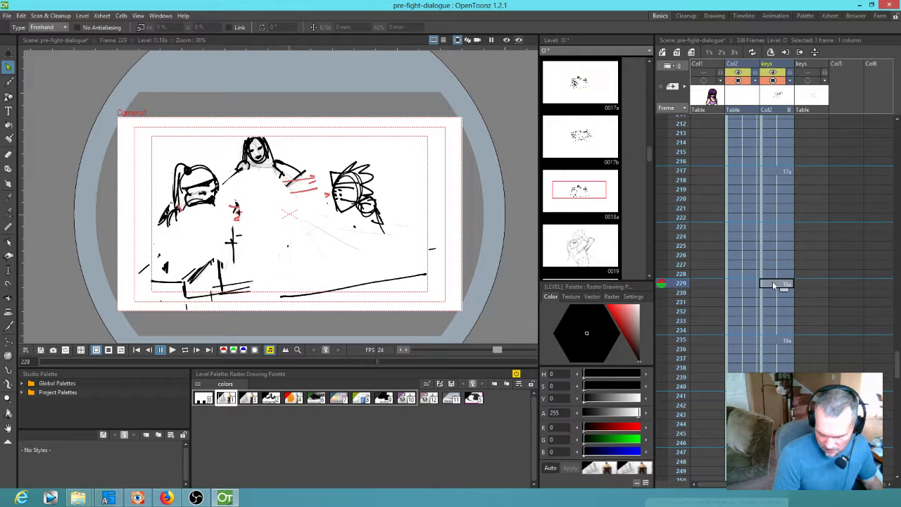
key(ctrl+v)
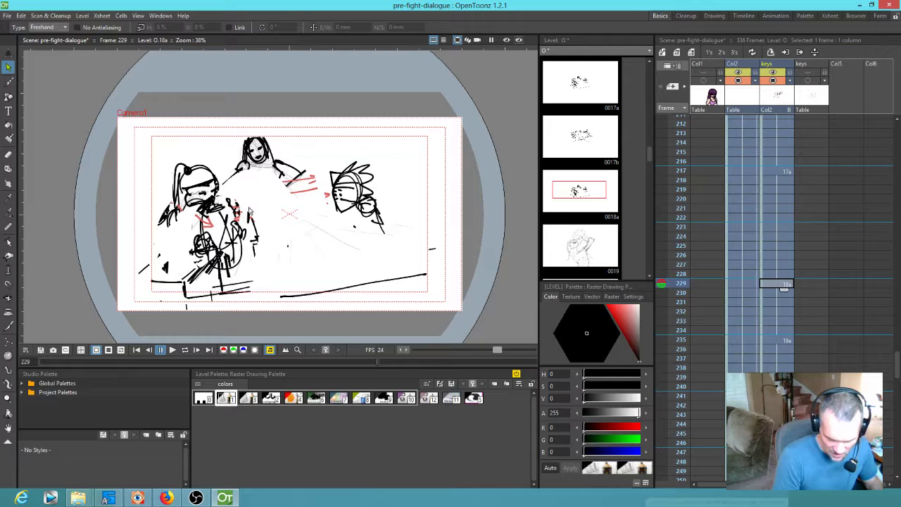
click(231, 194)
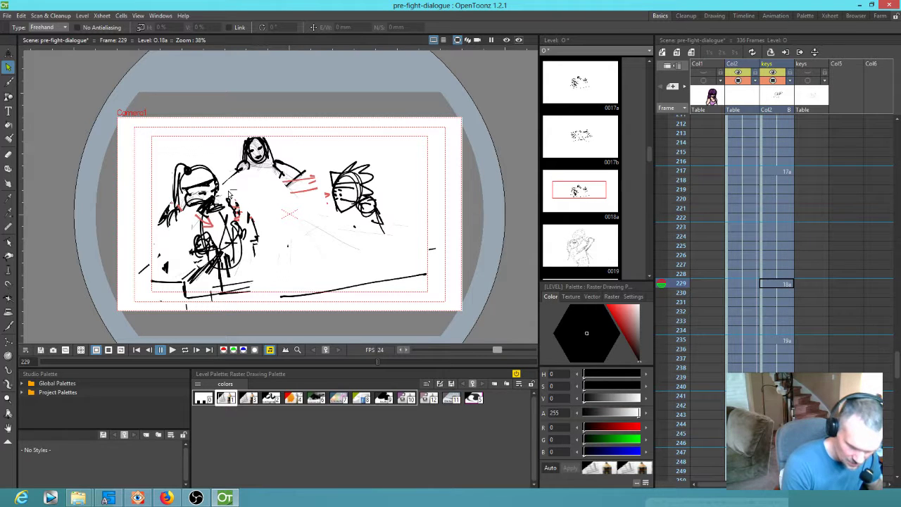
Step: In drawing 18a at frame 229, rotate the pasted rounded shape clockwise, shift it about 69 mm left and 14 mm down, and check against 19a
click(276, 266)
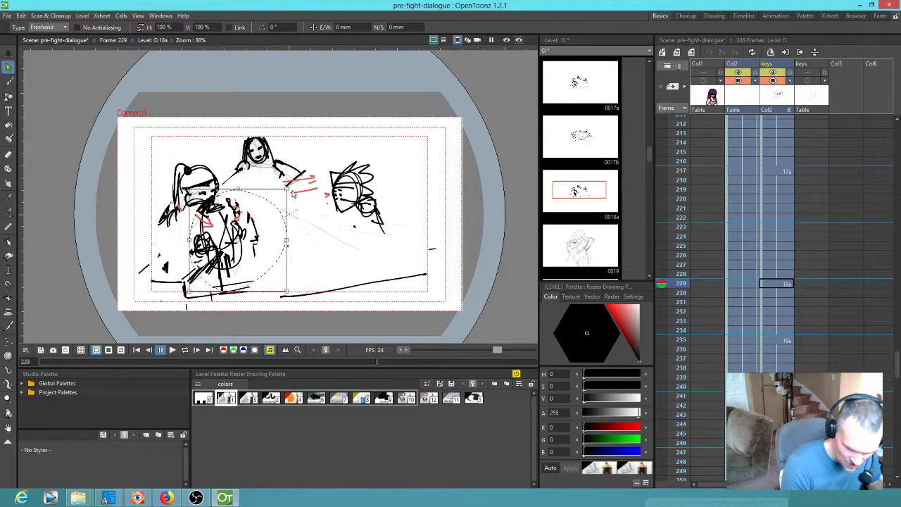
drag(289, 184, 275, 201)
drag(235, 240, 211, 243)
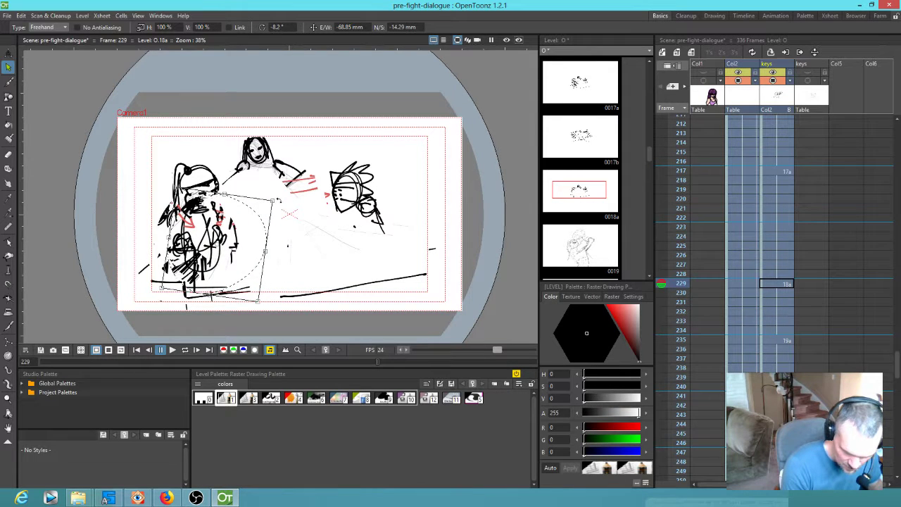
drag(276, 200, 289, 211)
click(778, 341)
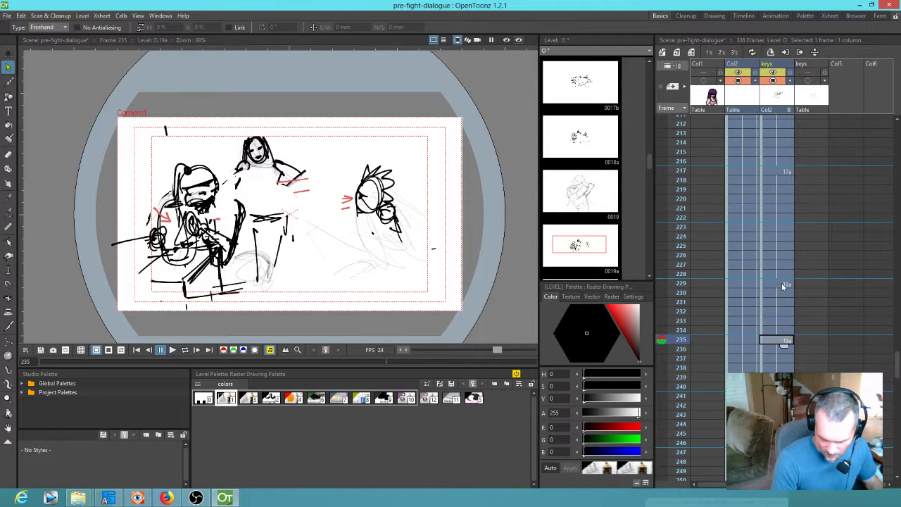
click(782, 283)
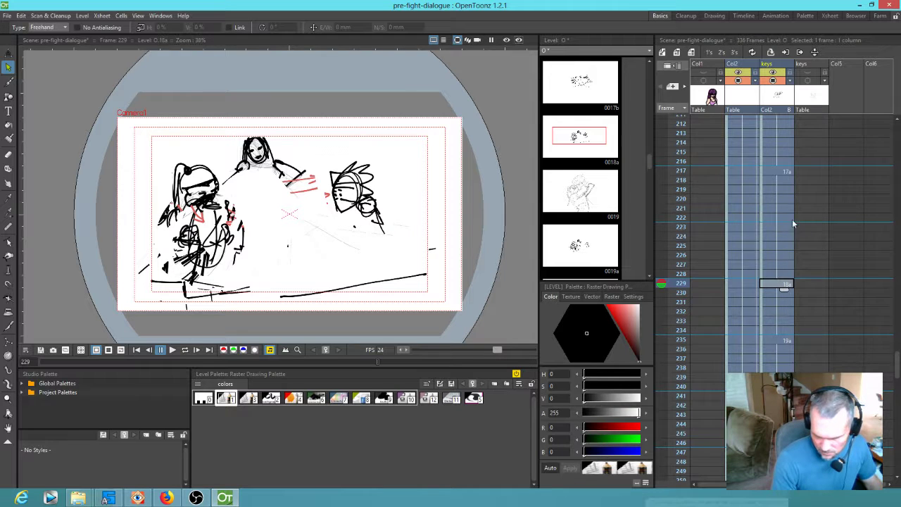
Step: Delete the exposure of drawing 15a from frames 199 to 204 in the keys column so that 16a starts at frame 199
scroll(796, 240, up, 5)
scroll(802, 296, up, 4)
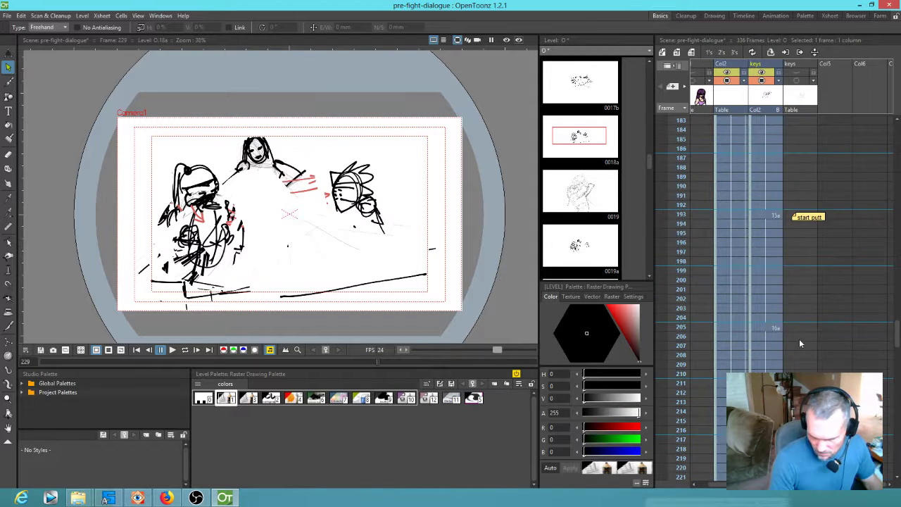
click(773, 271)
drag(773, 277, 773, 322)
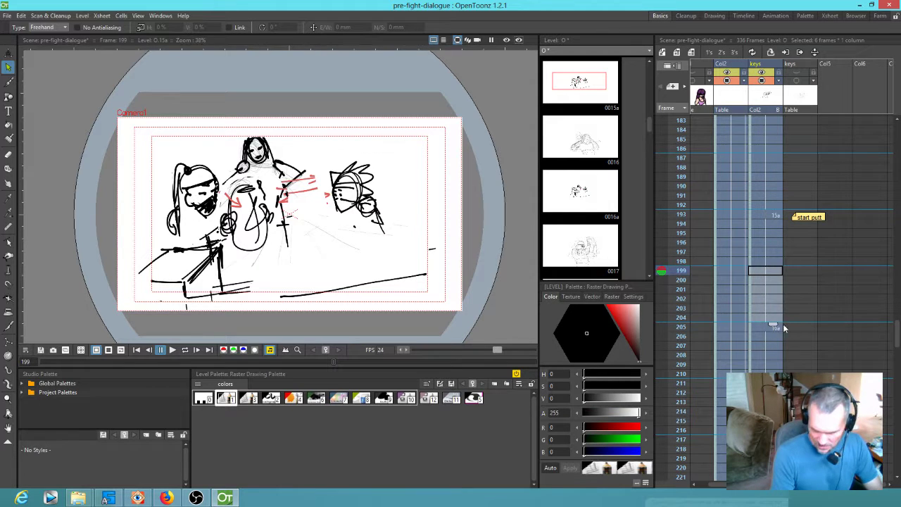
key(Delete)
drag(753, 338, 755, 290)
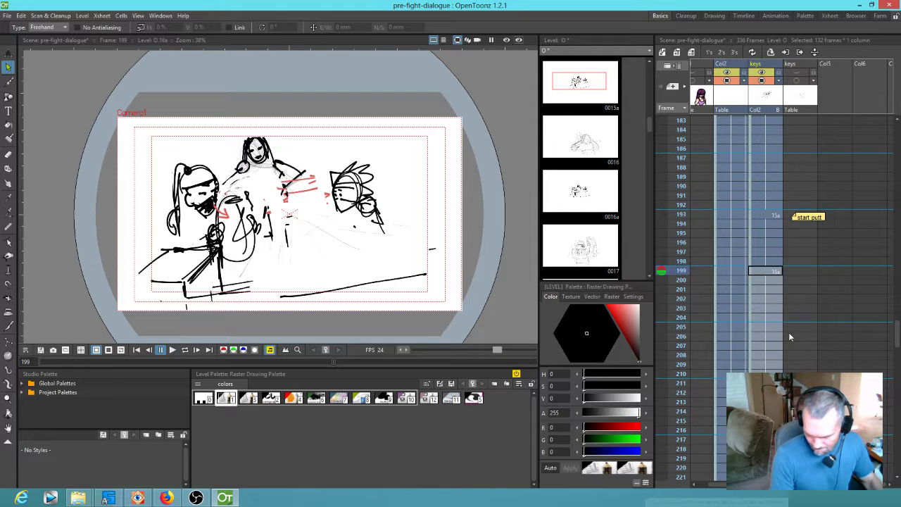
Step: Extend drawing 18a's exposure from frame 228 to 234 so that 19a starts at frame 235, and play back the retimed action
scroll(789, 296, down, 5)
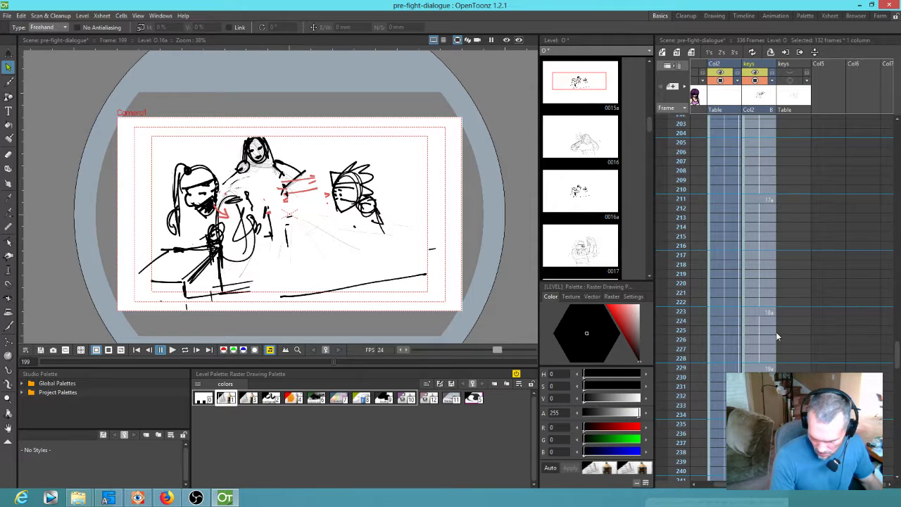
click(771, 360)
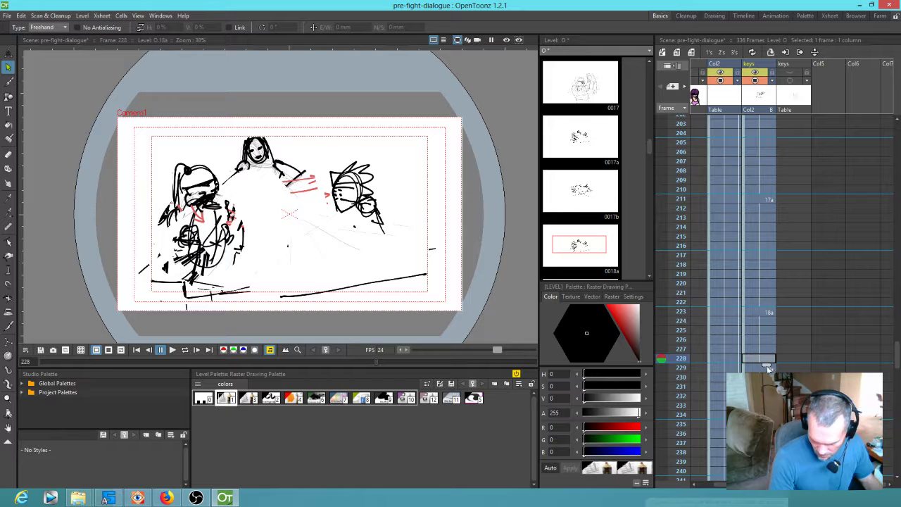
shift+click(759, 414)
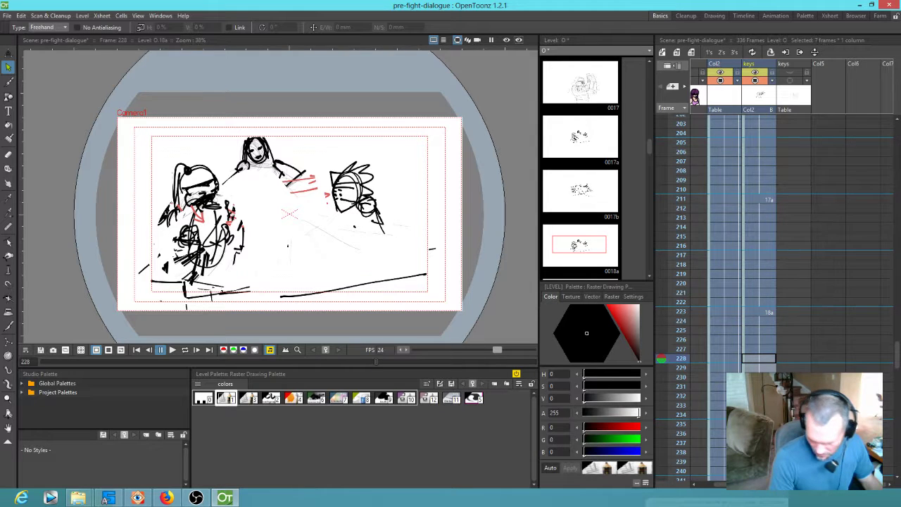
scroll(814, 254, down, 3)
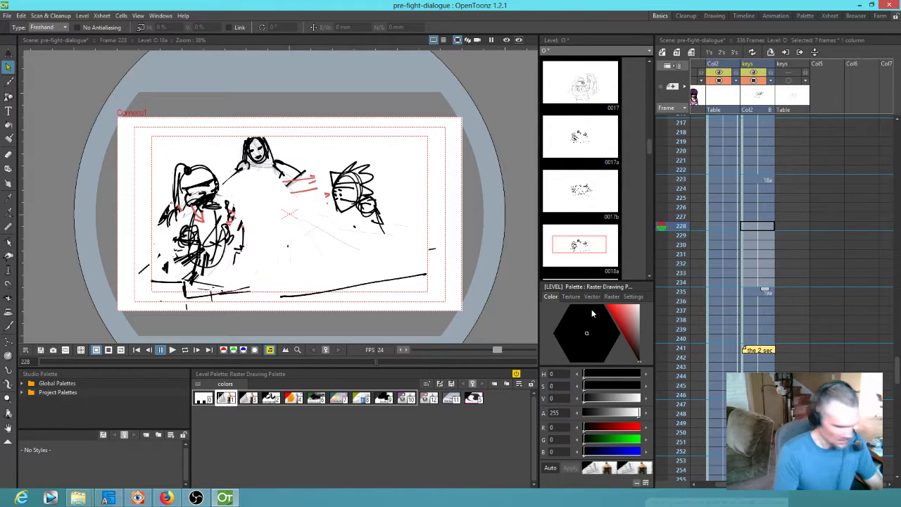
key(l)
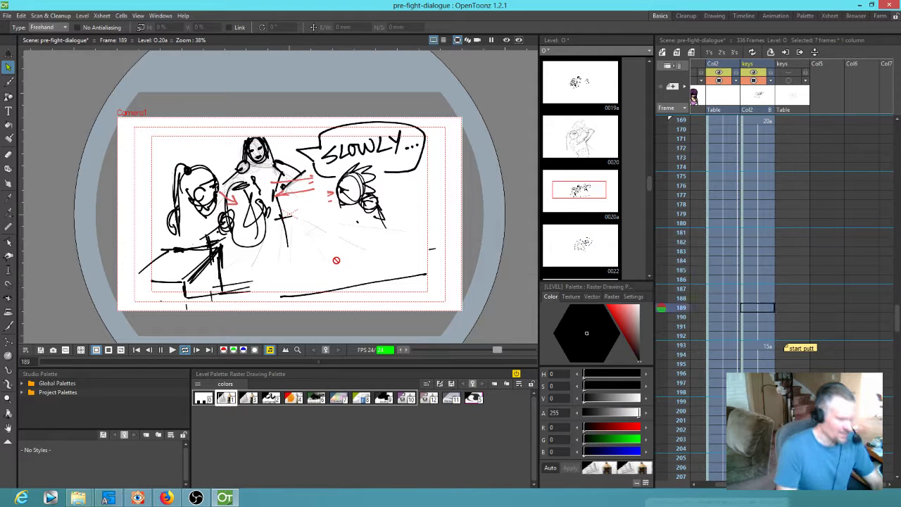
key(p)
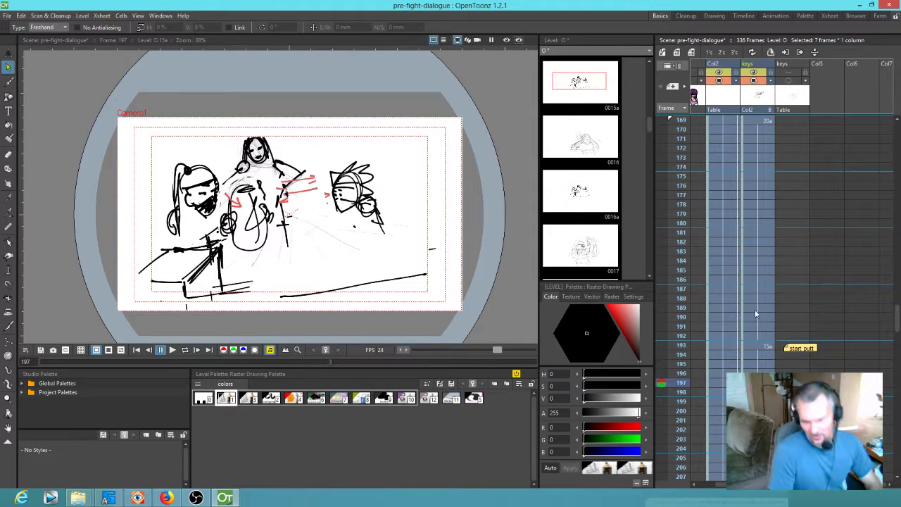
Step: Lasso the central character's waist and leg lines in drawing 19a at frame 235 and paste copies into 18a, 17a and 16a
drag(675, 190, 761, 262)
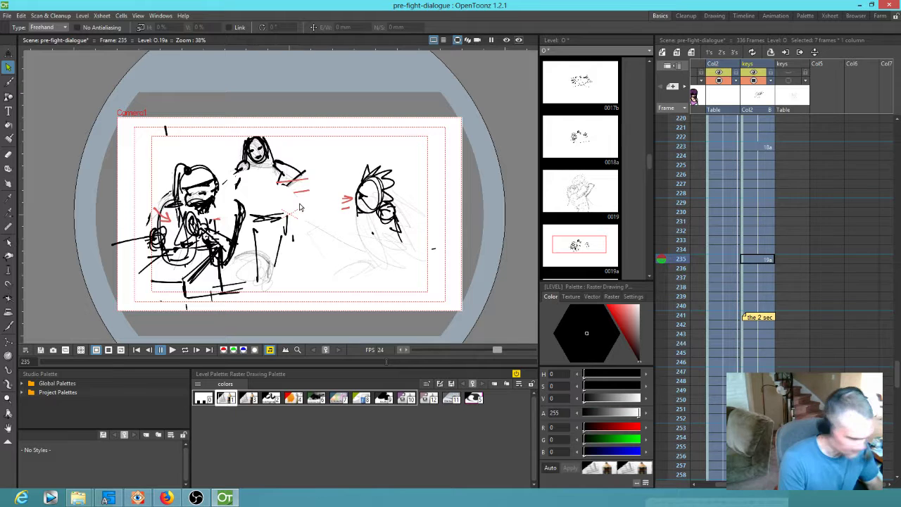
drag(238, 255, 275, 209)
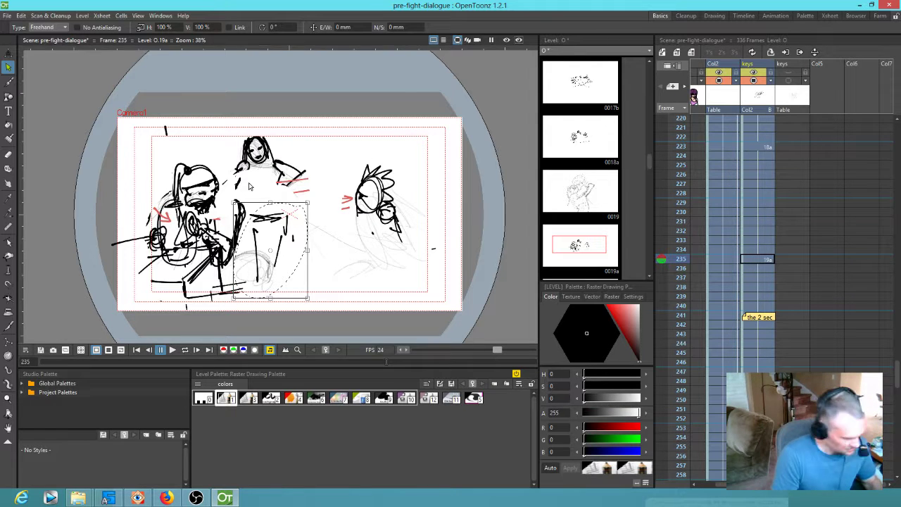
key(shift+comma)
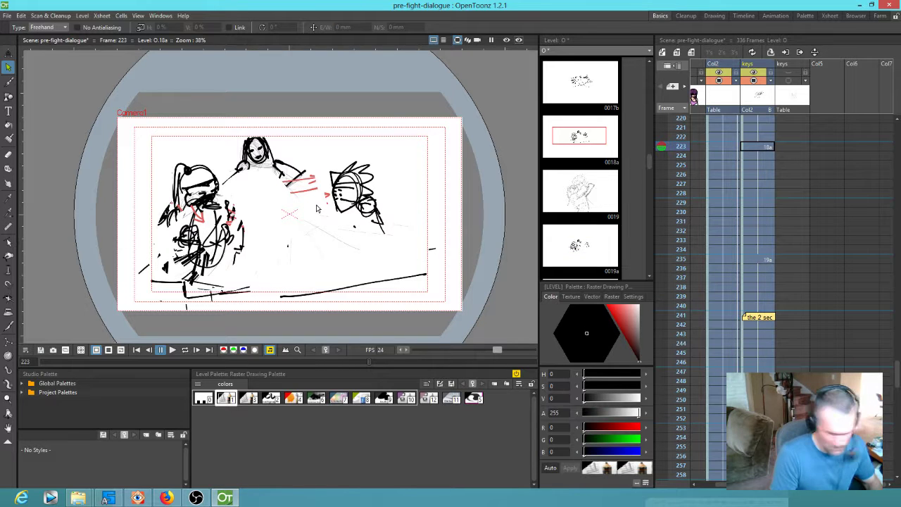
key(ctrl+v)
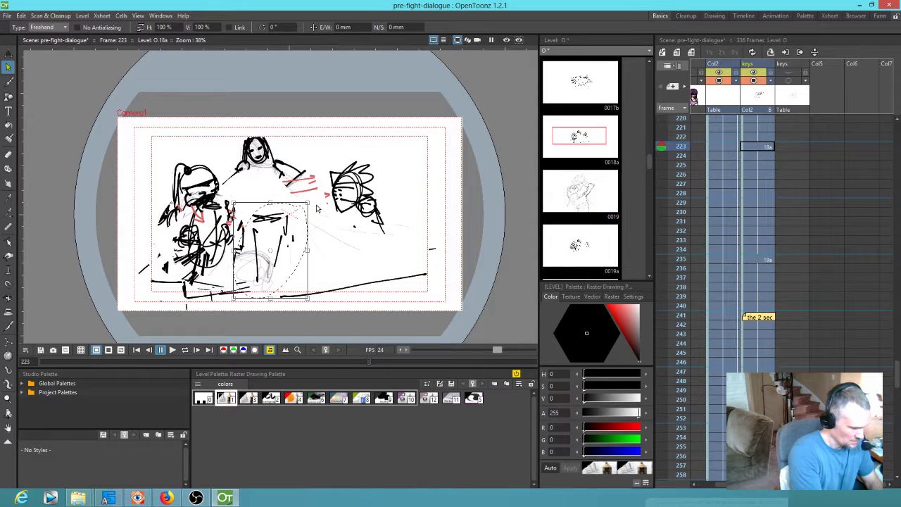
key(shift+comma)
key(ctrl+v)
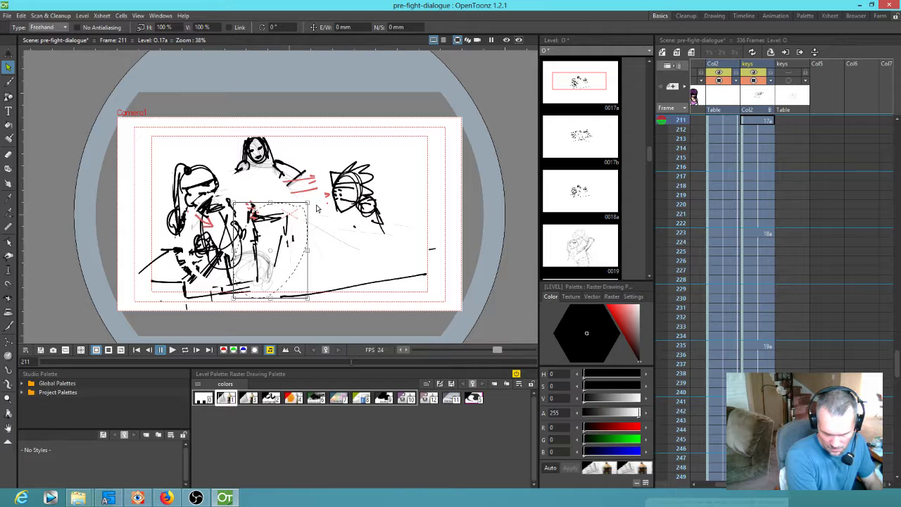
key(shift+comma)
key(ctrl+v)
Step: Review the preceding drawings in reverse order, from 15a at frame 193 back to drawing 14 at frame 145
key(shift+comma)
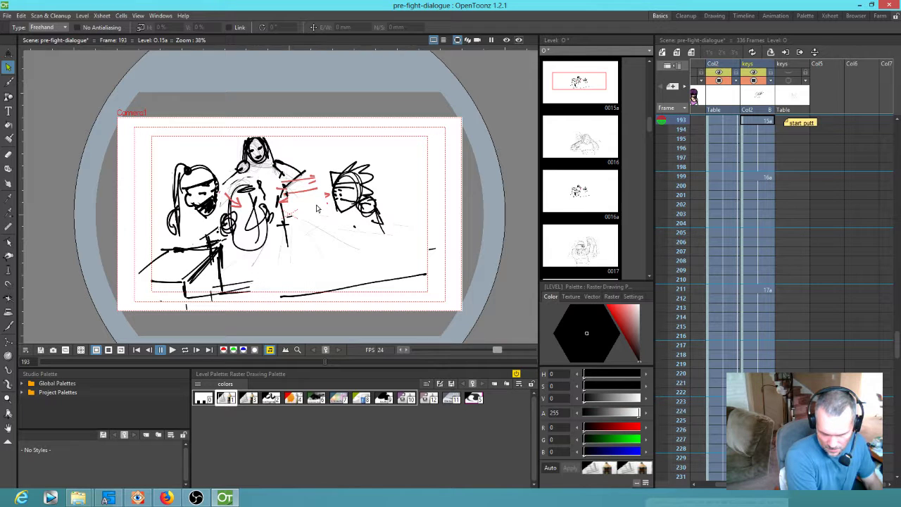
key(shift+comma)
key(shift+comma)
key(shift+comma)
key(shift+comma)
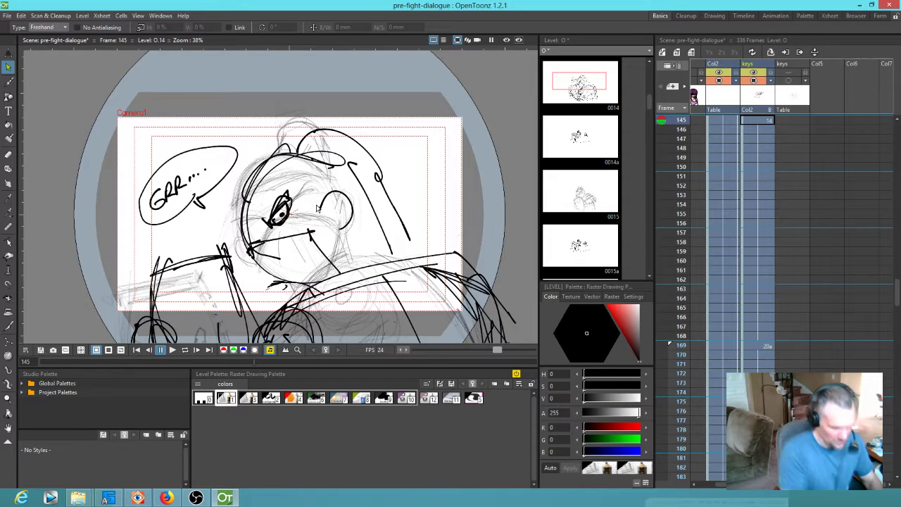